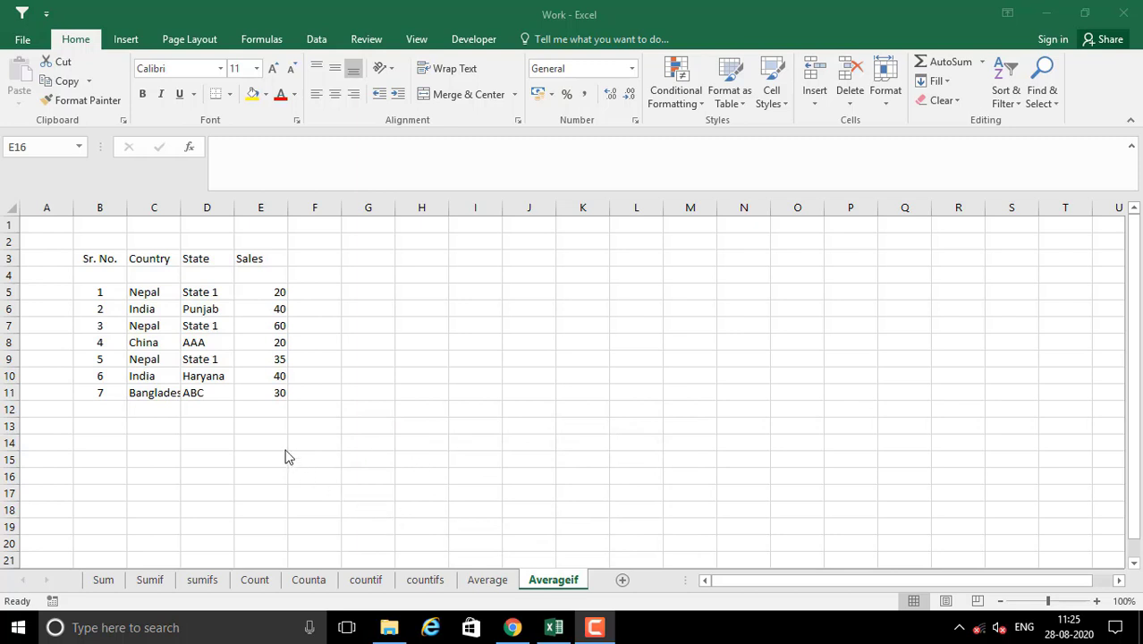
Step: On the Average sheet, enter =+AVERAGE(D5:D11) in cell D14 to average the Sales column
left_click(506, 581)
left_click(219, 460)
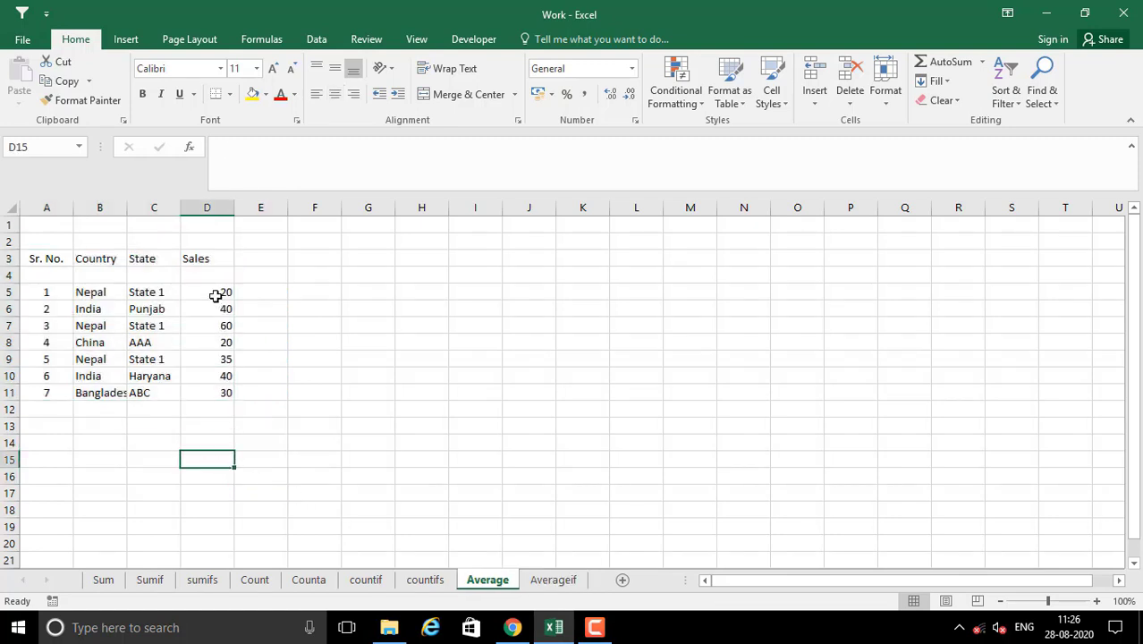
left_click_drag(225, 292, 214, 394)
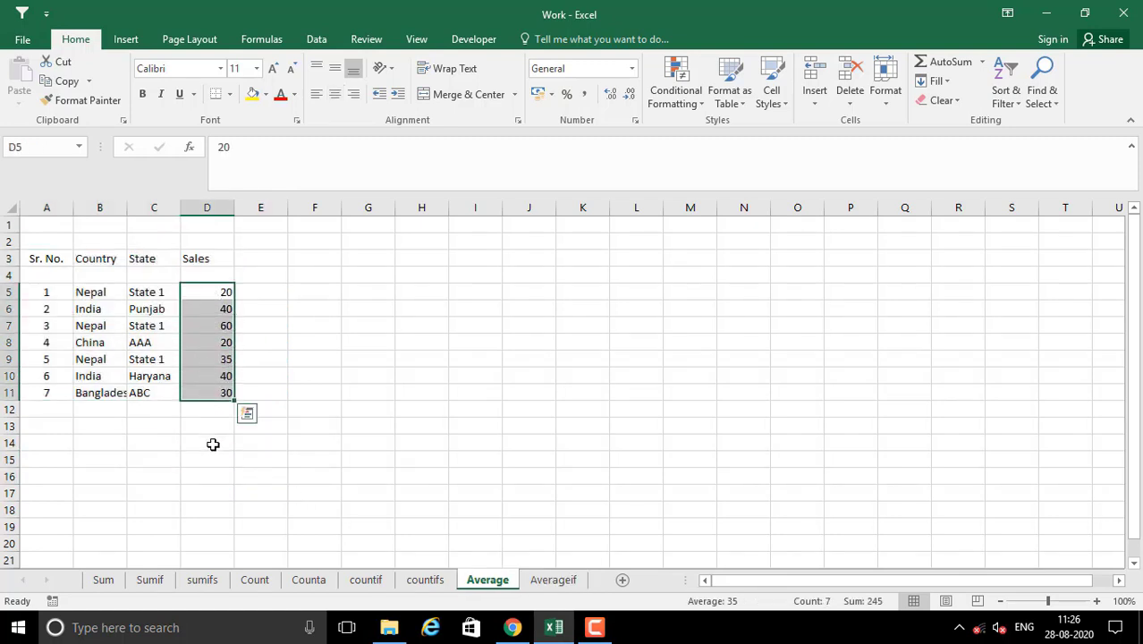
left_click(213, 448)
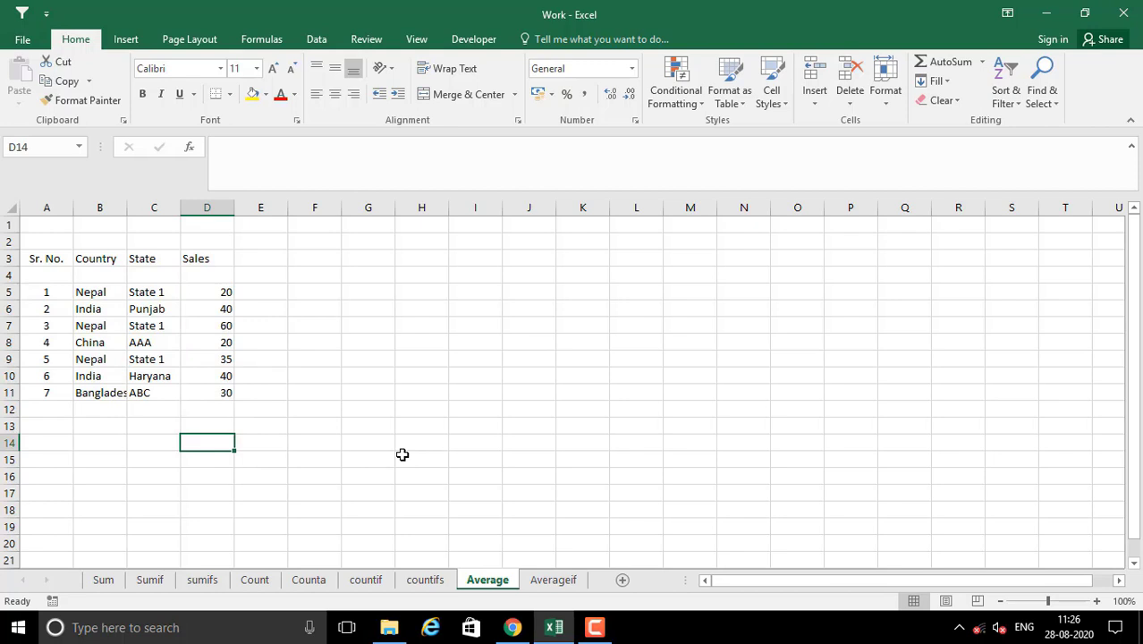
type("=+")
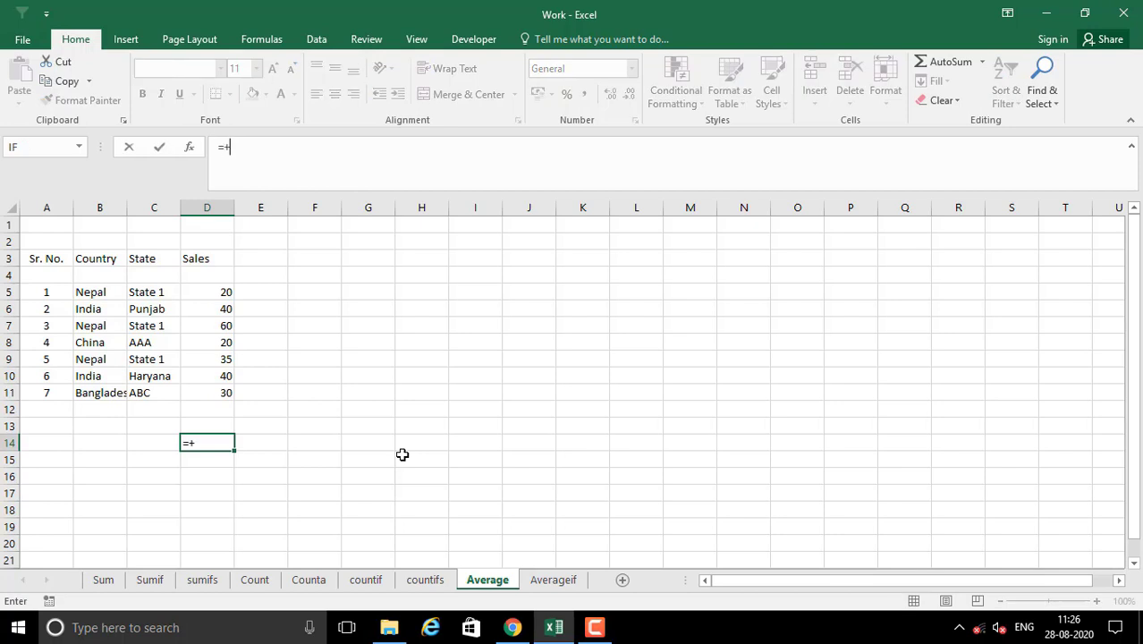
type("avera")
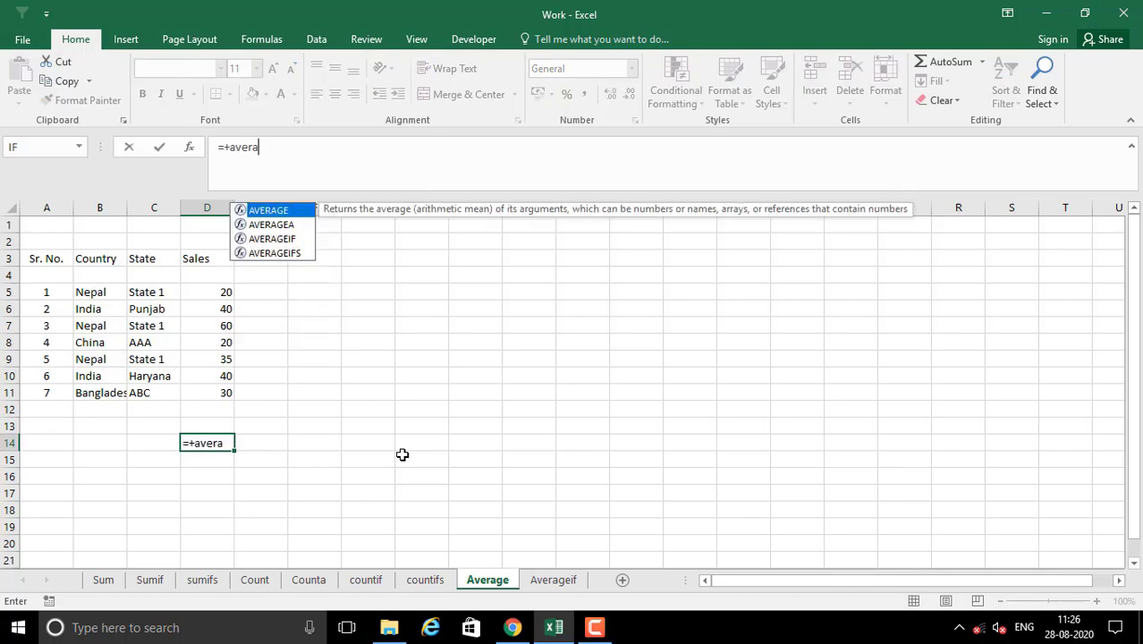
type("ge(")
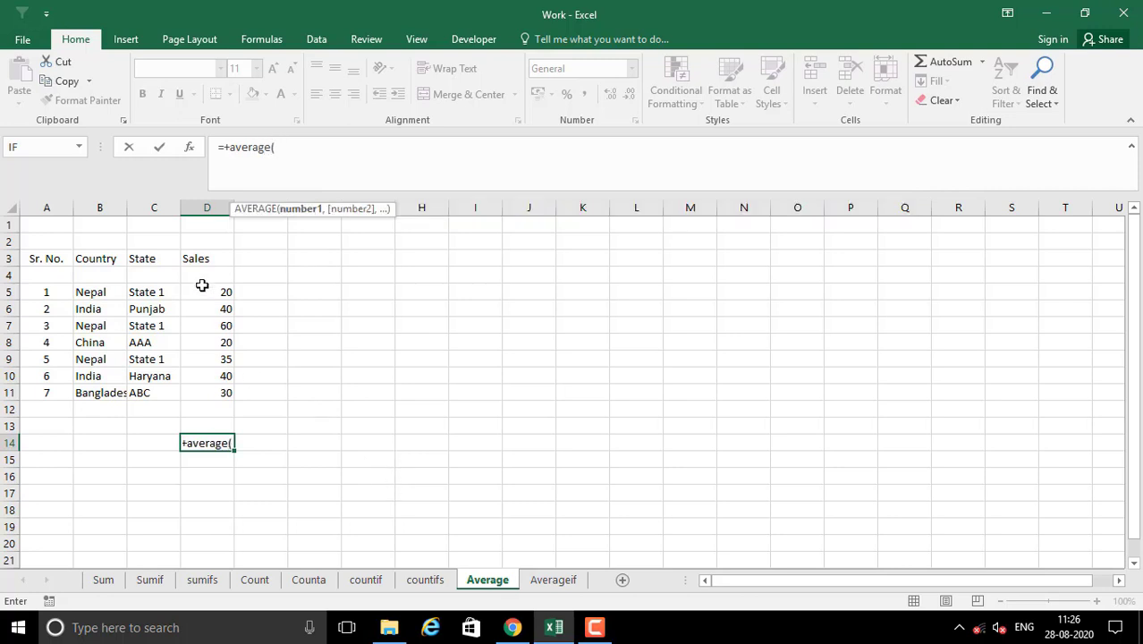
left_click_drag(199, 288, 205, 393)
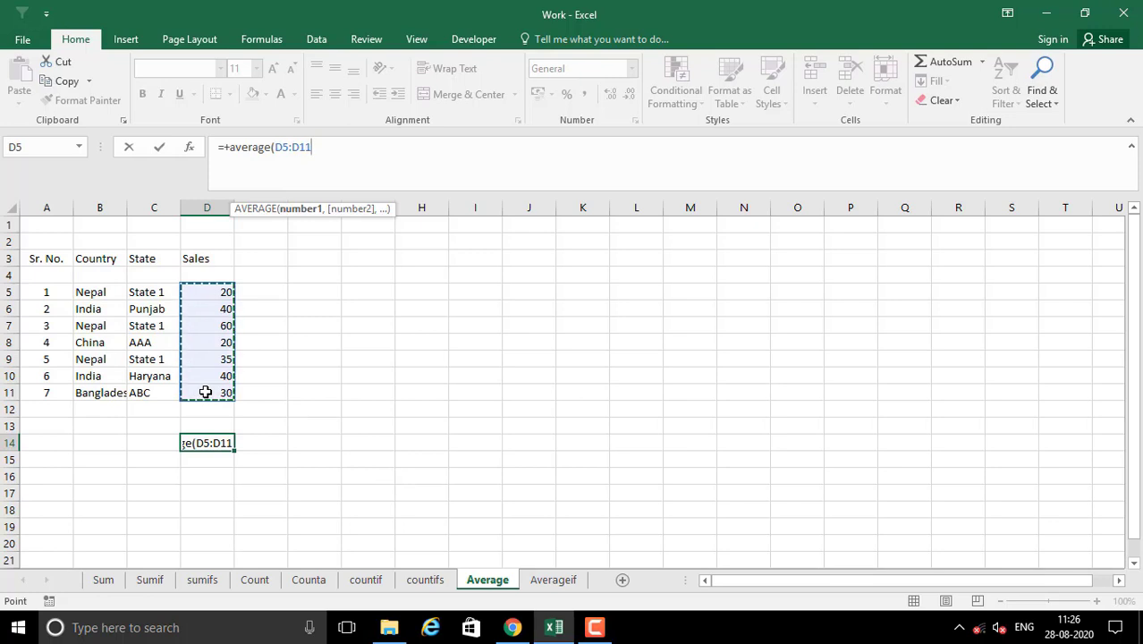
type(")")
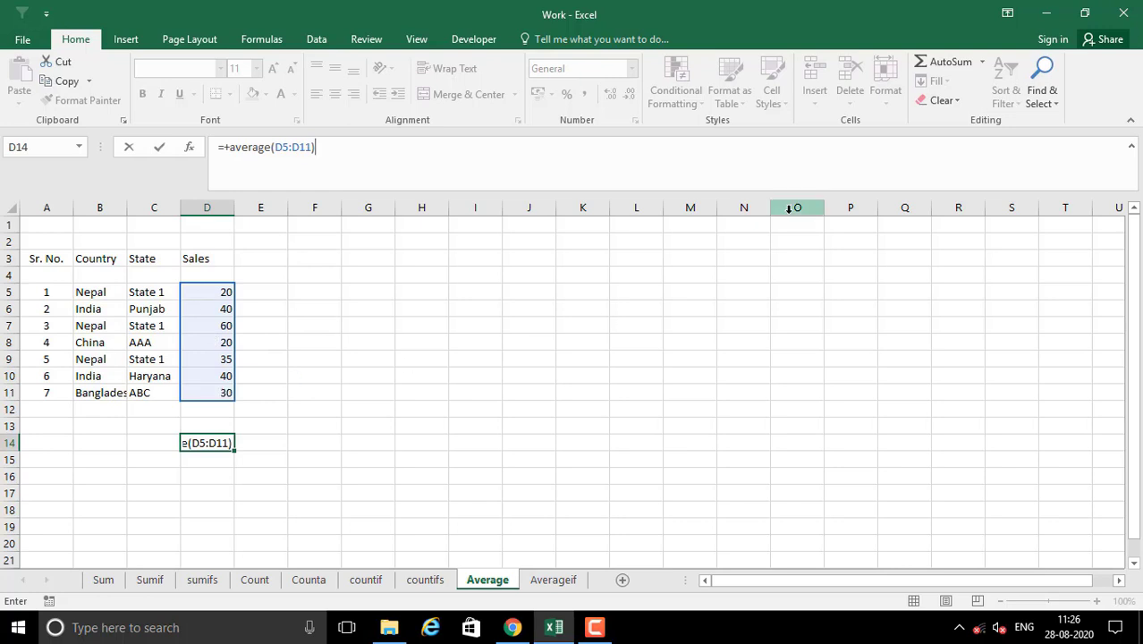
key("Return")
left_click(224, 445)
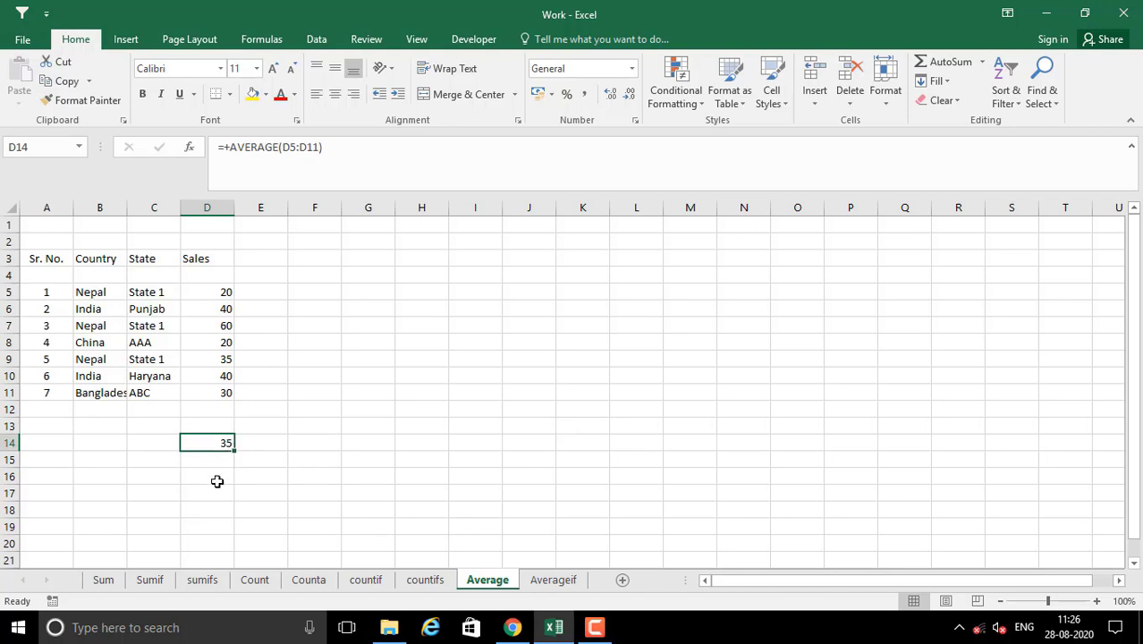
Step: Examine the serial numbers in A5:A11 and go through each sales figure in D5:D11
left_click(213, 474)
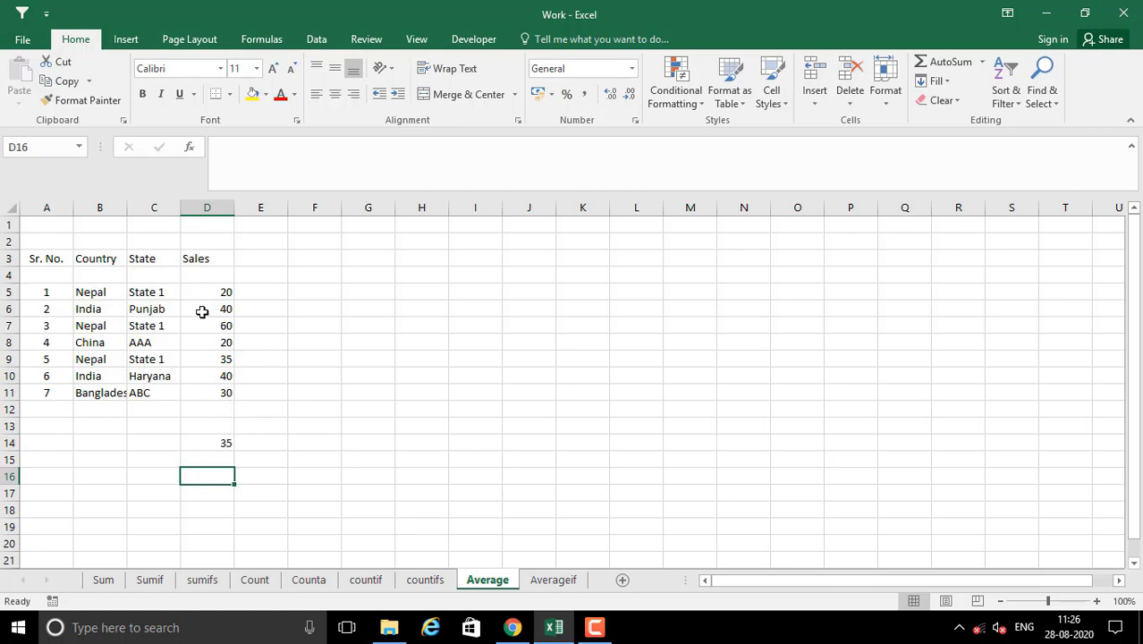
left_click_drag(51, 293, 52, 395)
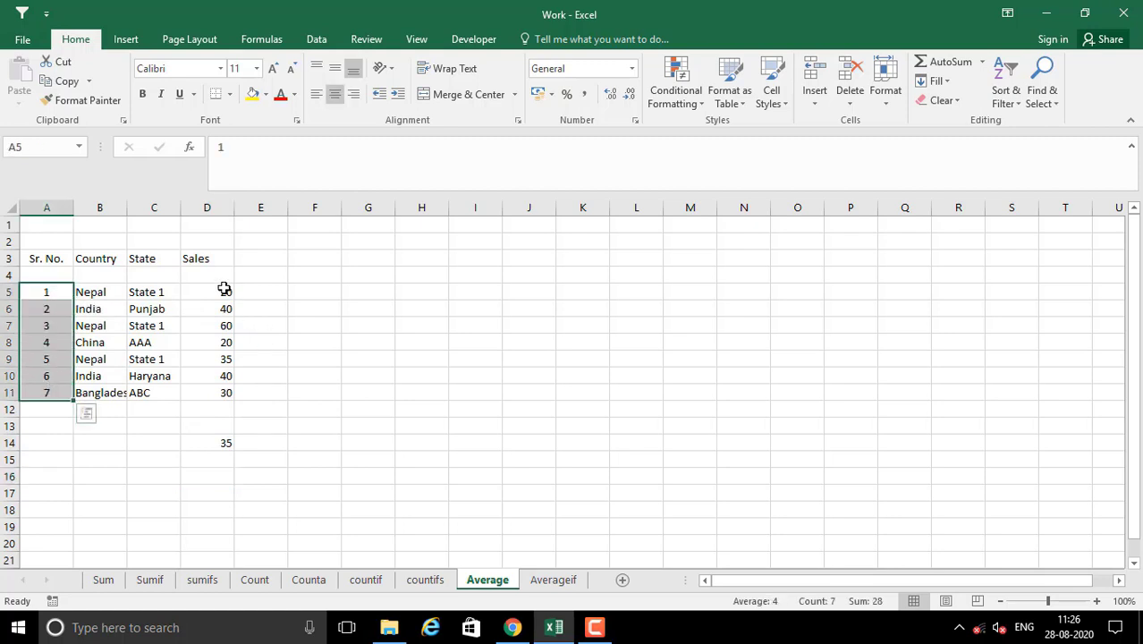
left_click(224, 288)
left_click(202, 313)
left_click(203, 329)
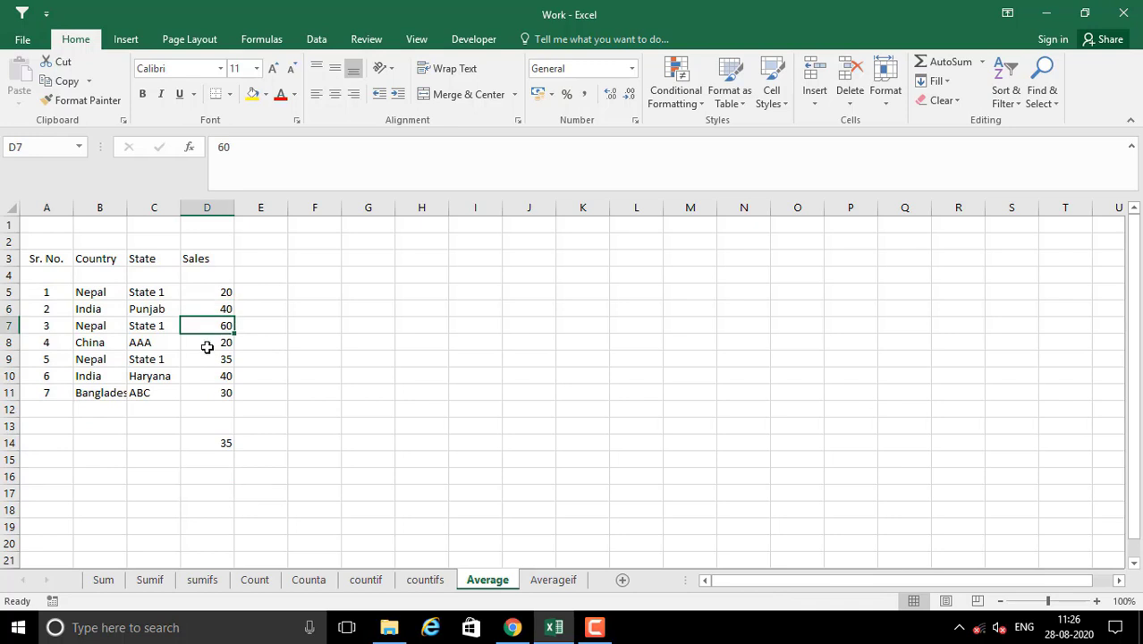
left_click(209, 347)
left_click(214, 363)
left_click(218, 377)
left_click(212, 392)
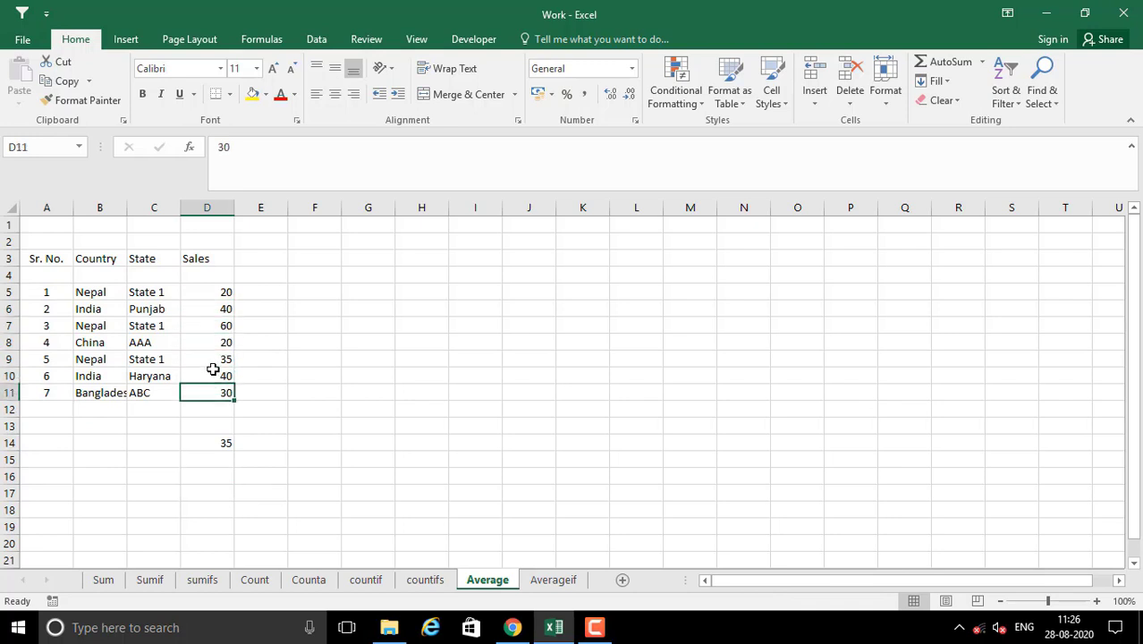
left_click_drag(204, 291, 212, 397)
left_click(218, 462)
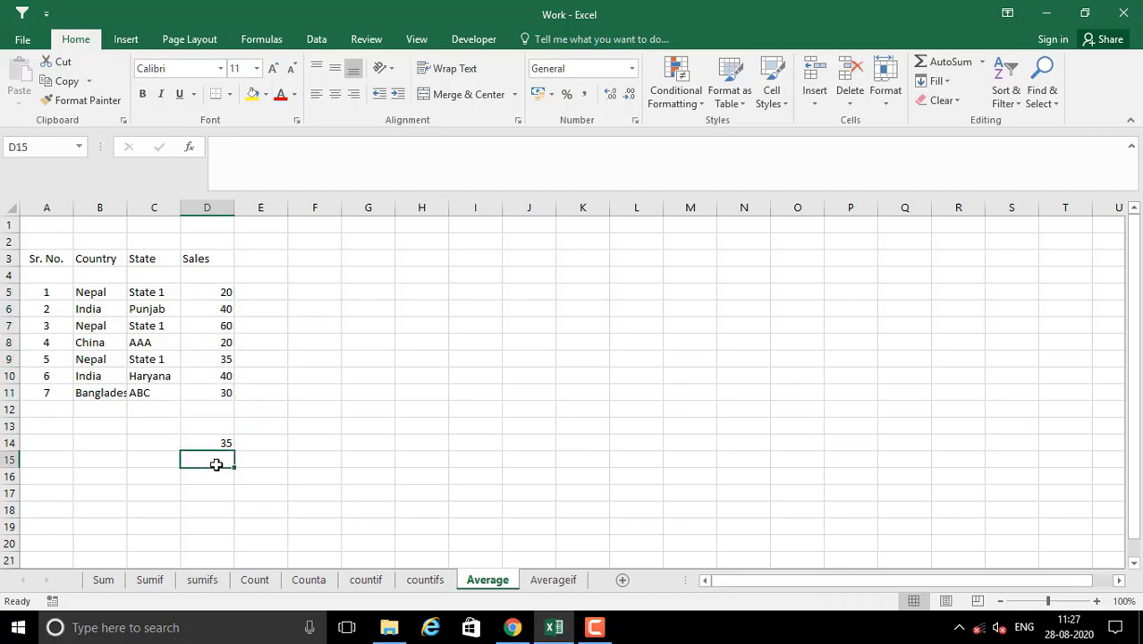
Step: Add up the sales figures by entering =SUM(D5:D11) in cell E14
left_click(261, 442)
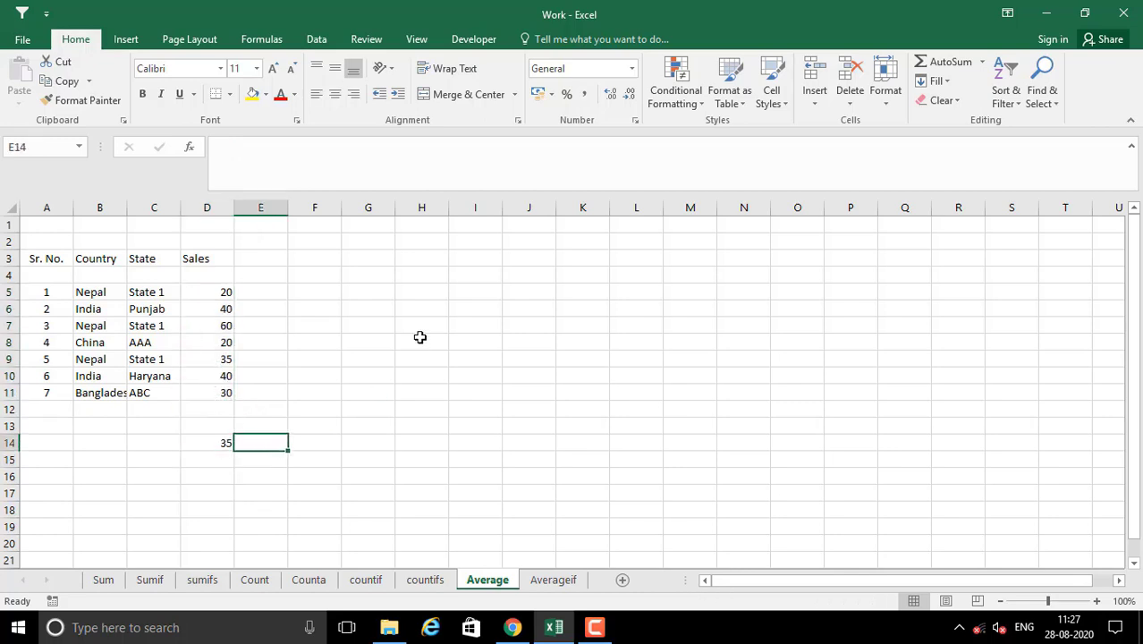
type("=sum")
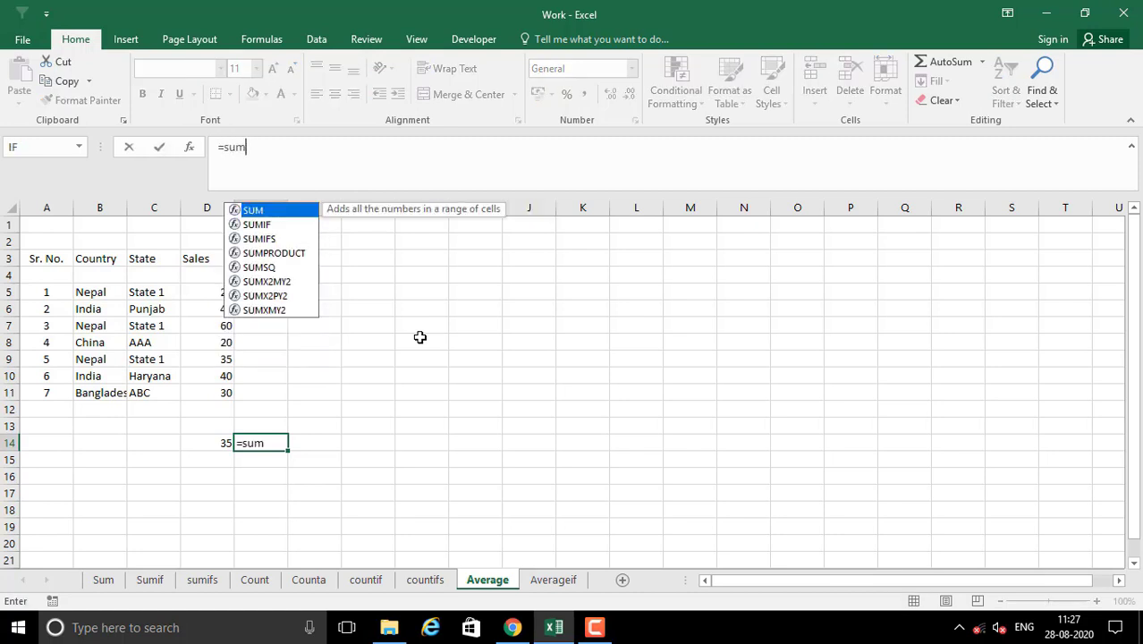
type("(")
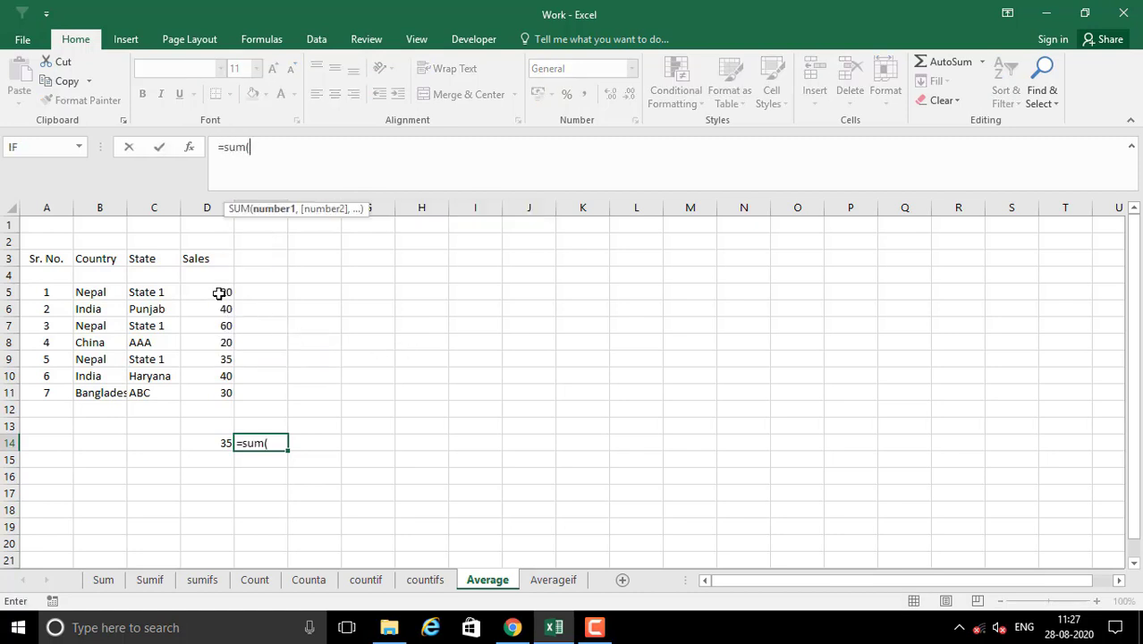
left_click_drag(220, 295, 219, 391)
type(")")
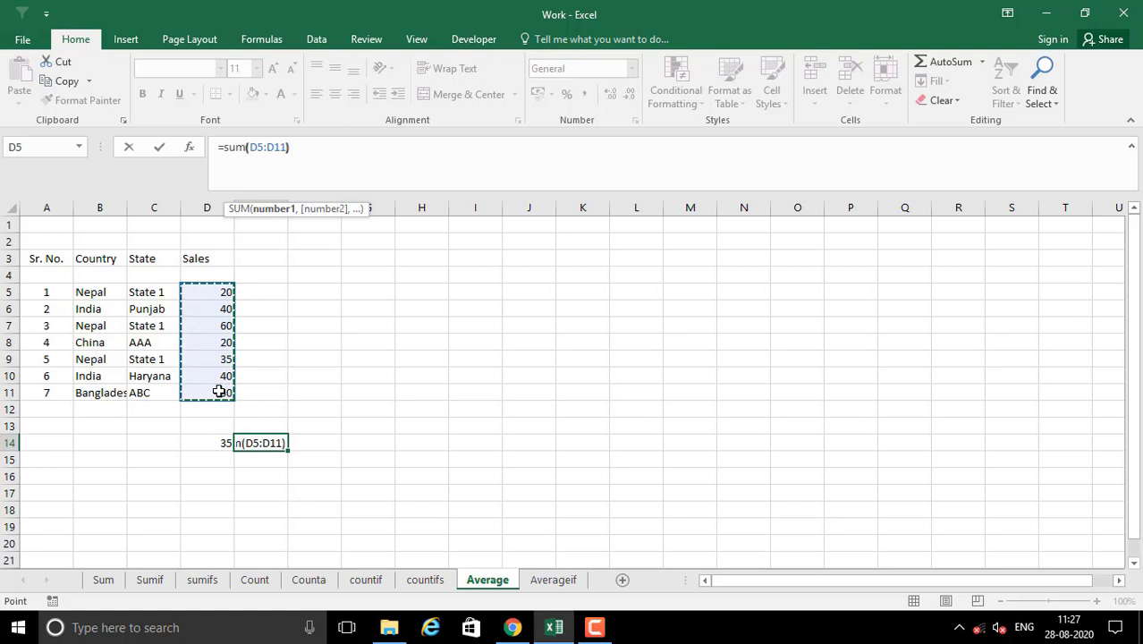
key("Return")
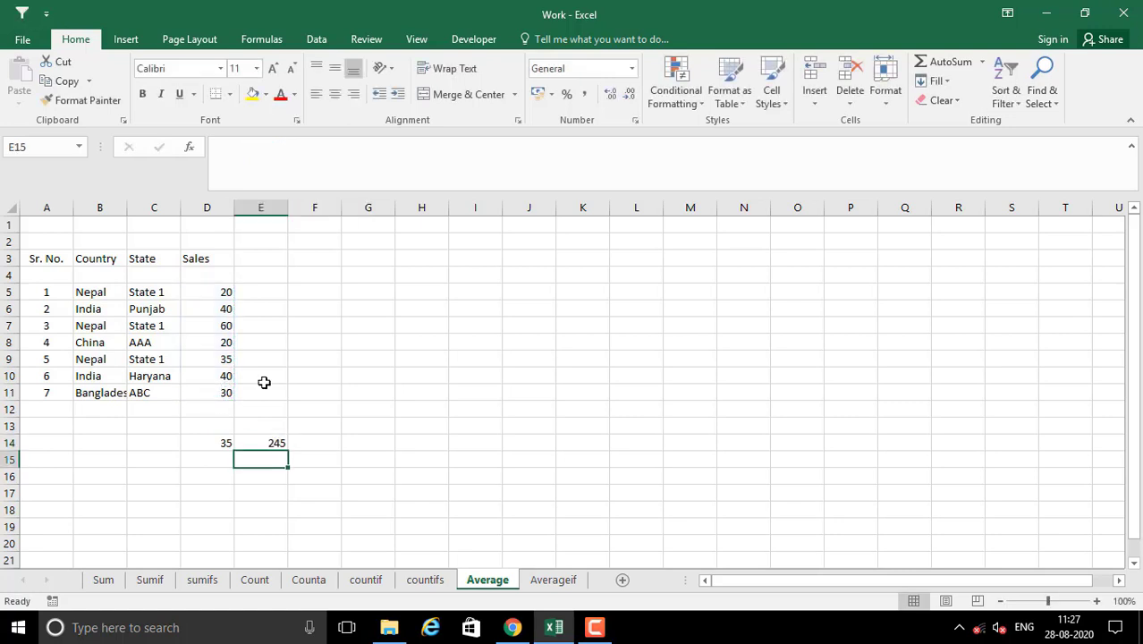
left_click(264, 442)
Step: Calculate the average manually in cell E16 by dividing the sales total in E14 by 7
left_click_drag(207, 295, 224, 393)
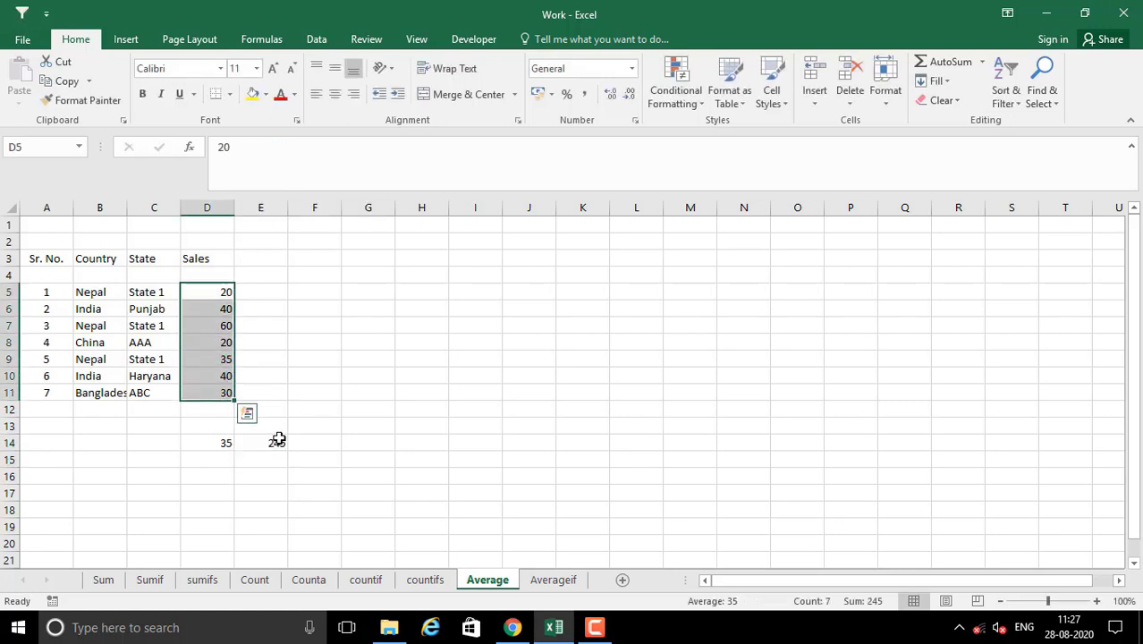
left_click(276, 442)
left_click(276, 474)
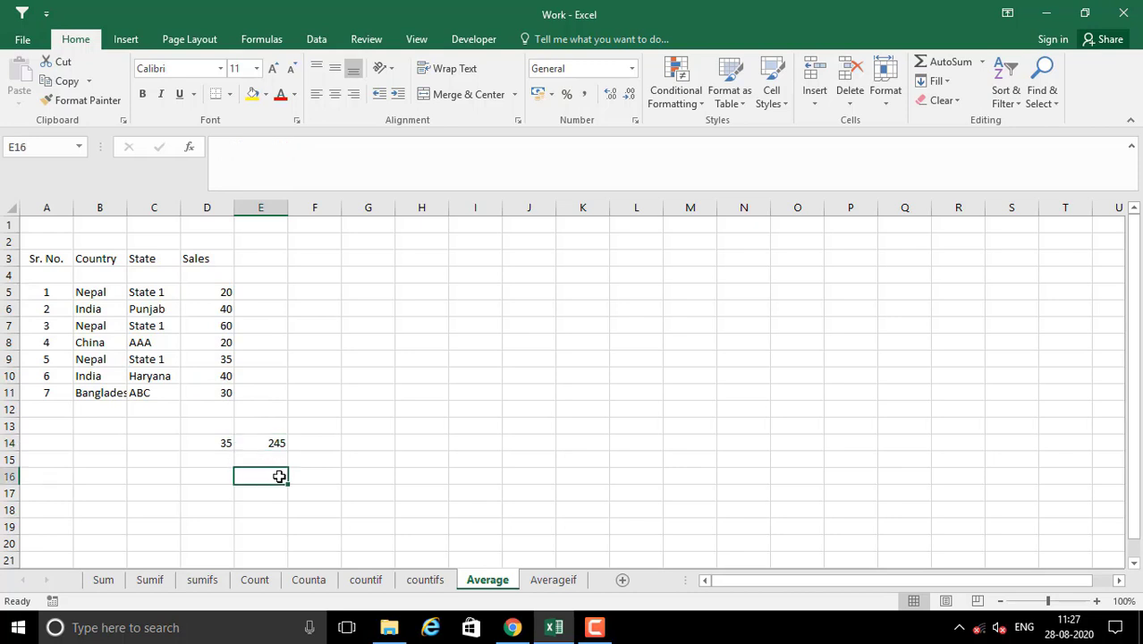
type("=")
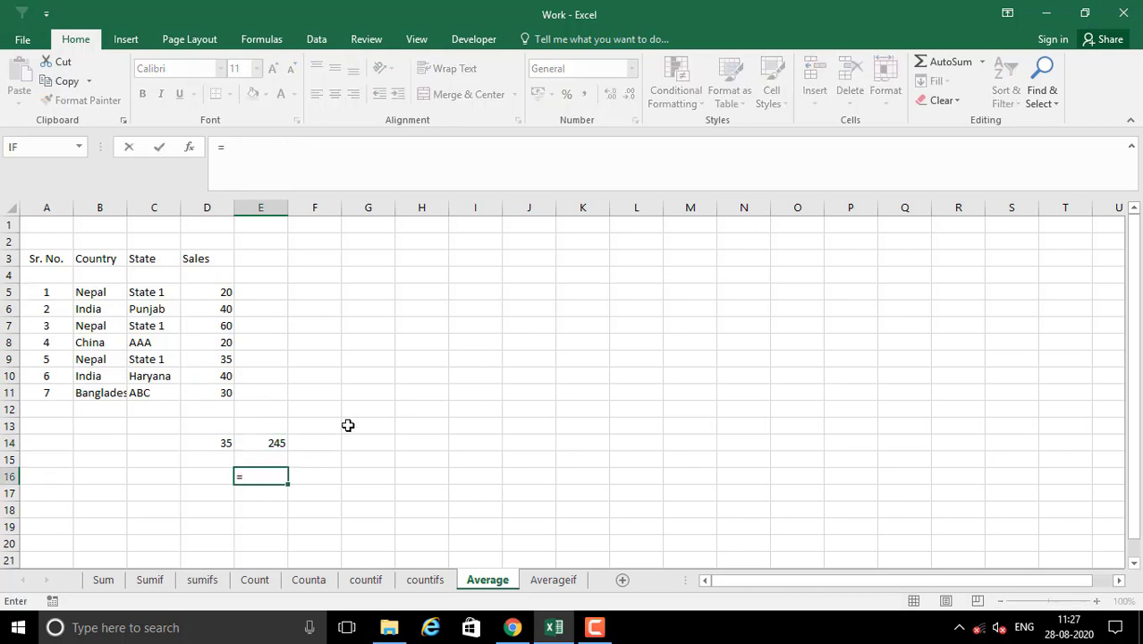
left_click(280, 444)
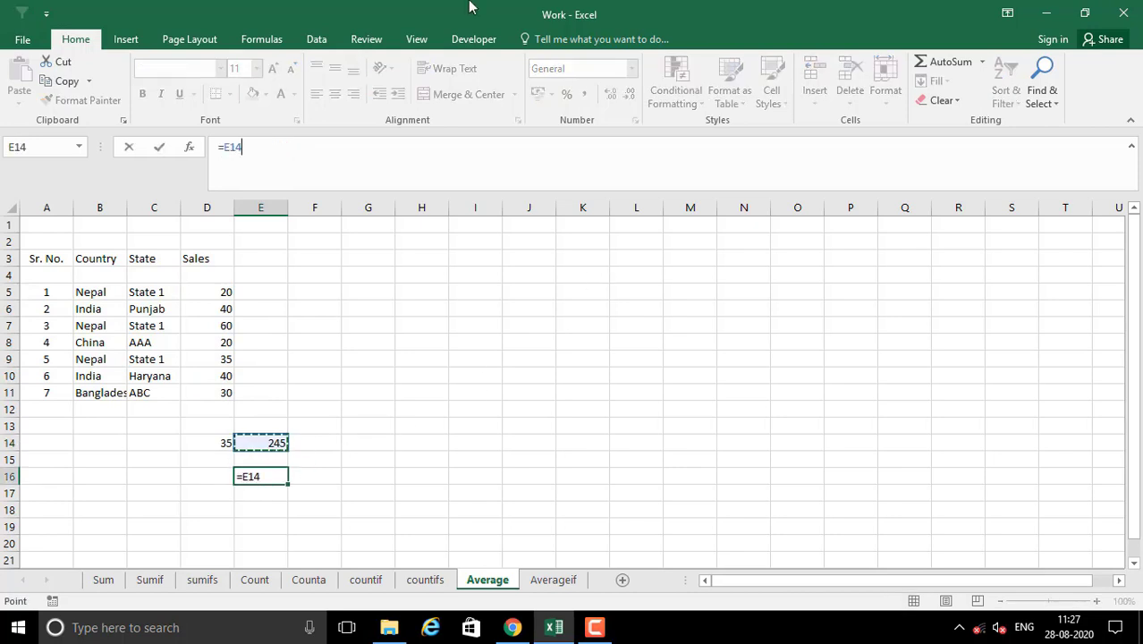
type("/")
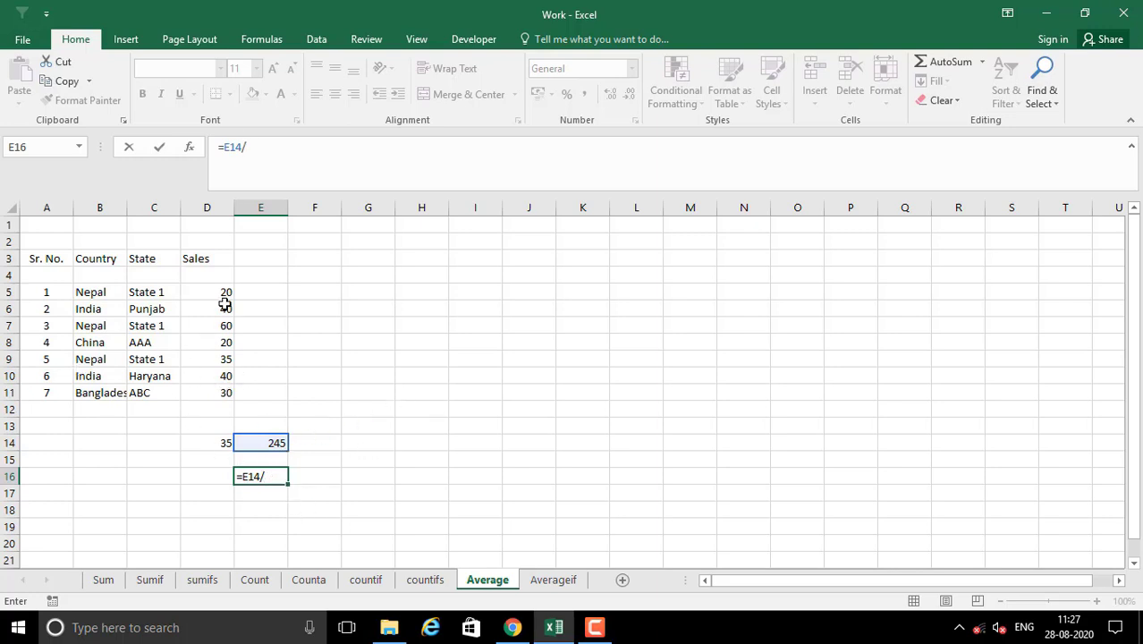
type("7")
key("Return")
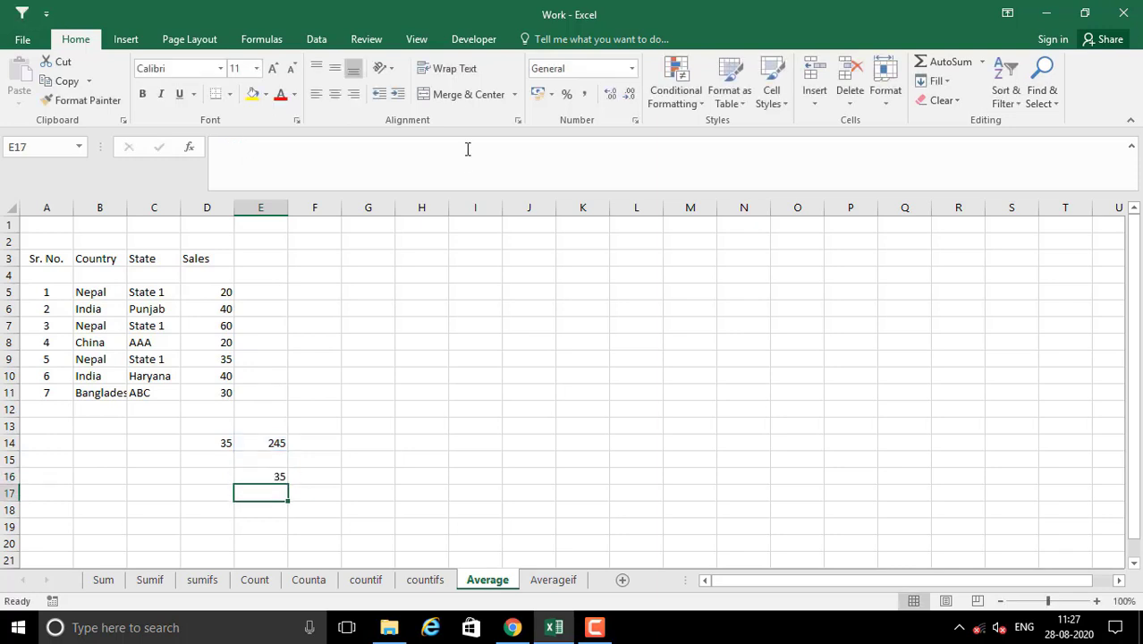
Step: Compare the manual average in E16 with the AVERAGE formula's result in D14
left_click(255, 476)
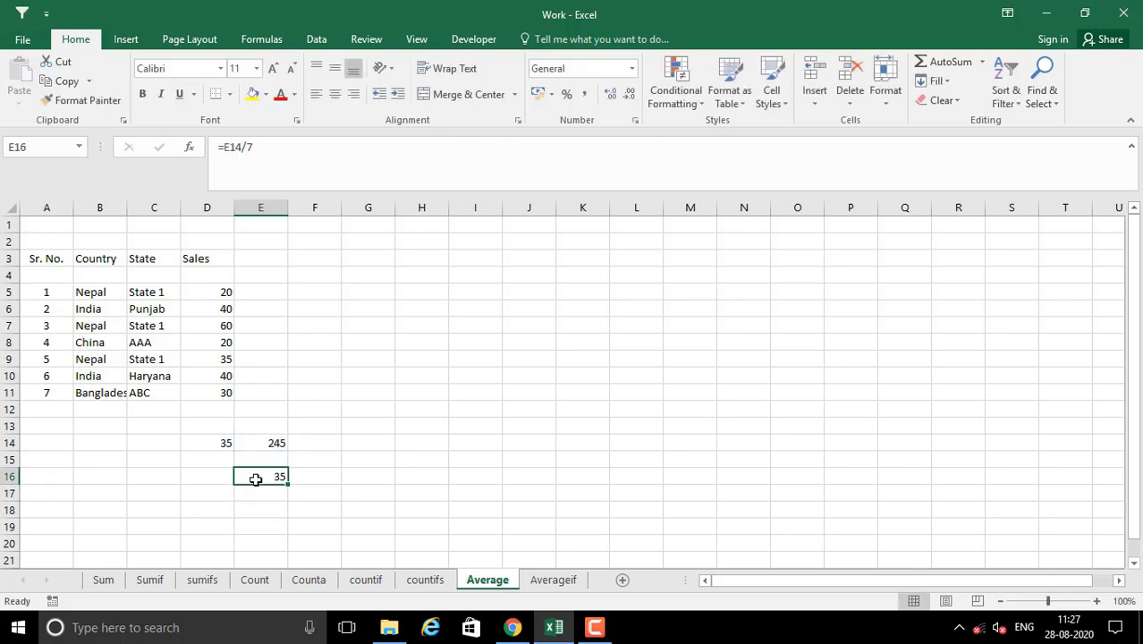
left_click(224, 446)
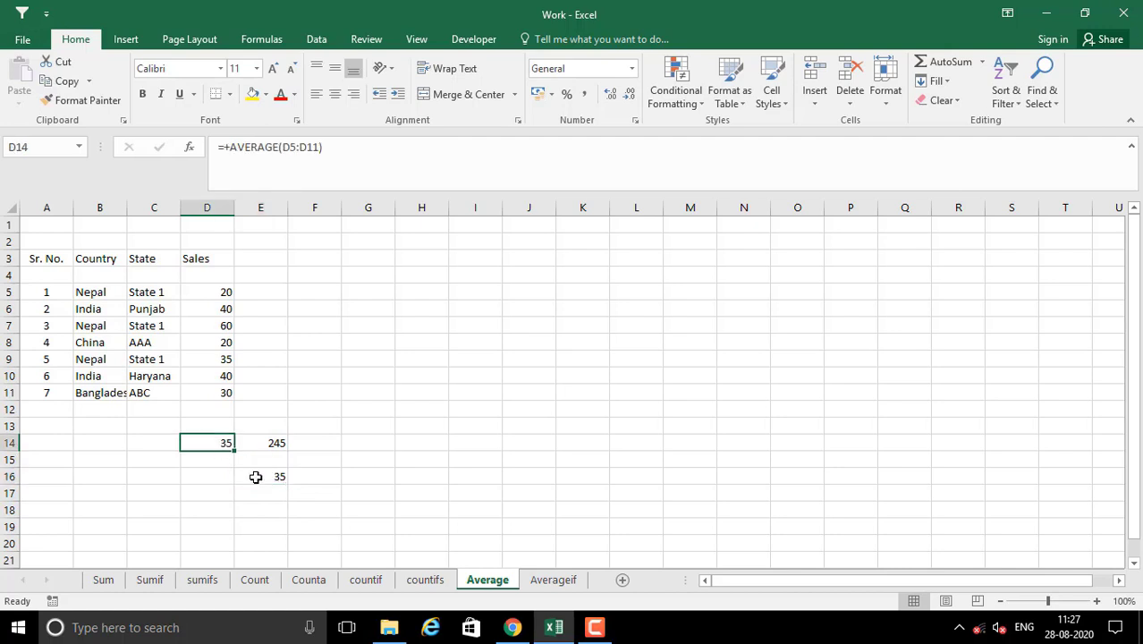
left_click(265, 480)
left_click(222, 442)
left_click(268, 475)
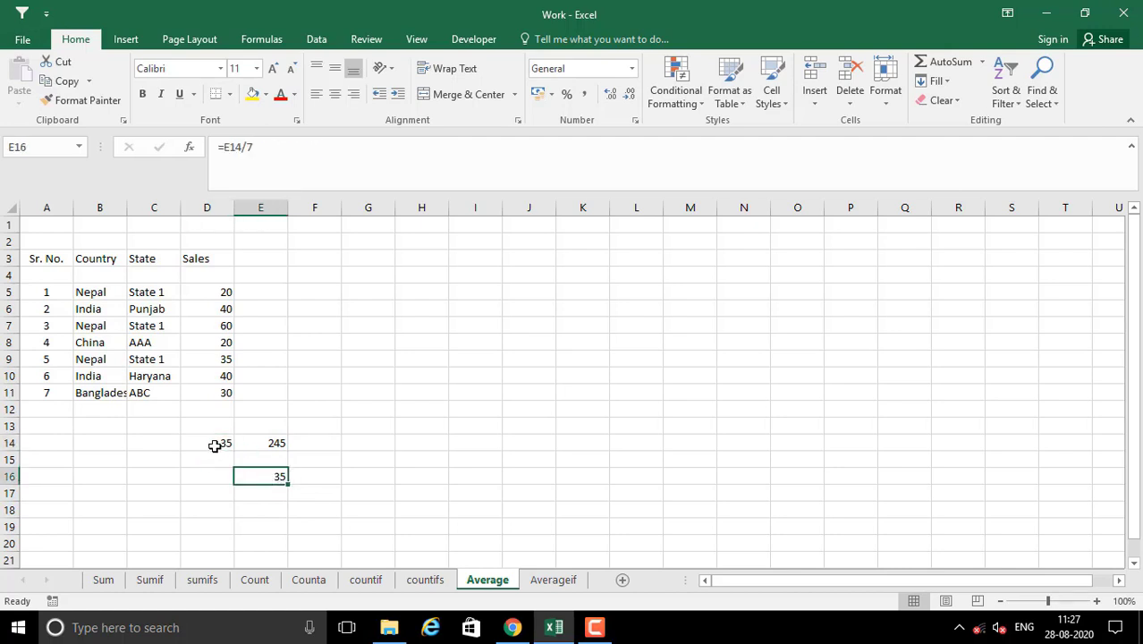
left_click(213, 442)
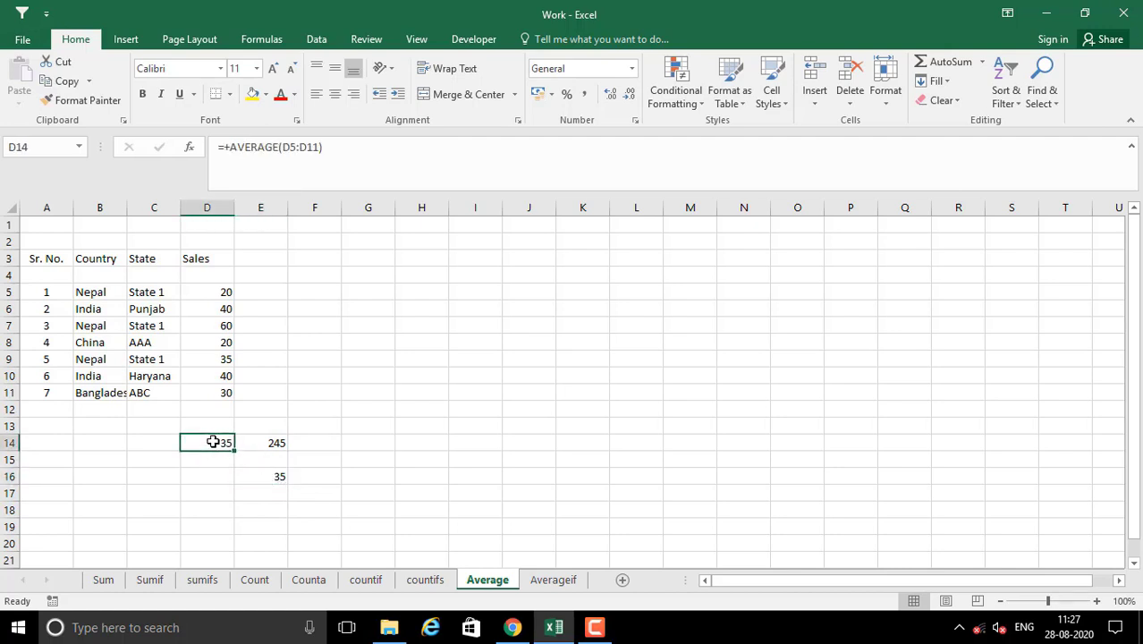
Step: On the Averageif sheet, start an AVERAGEIF formula in cell E14 with the states in D5:D11 as its range
left_click(541, 583)
left_click(268, 442)
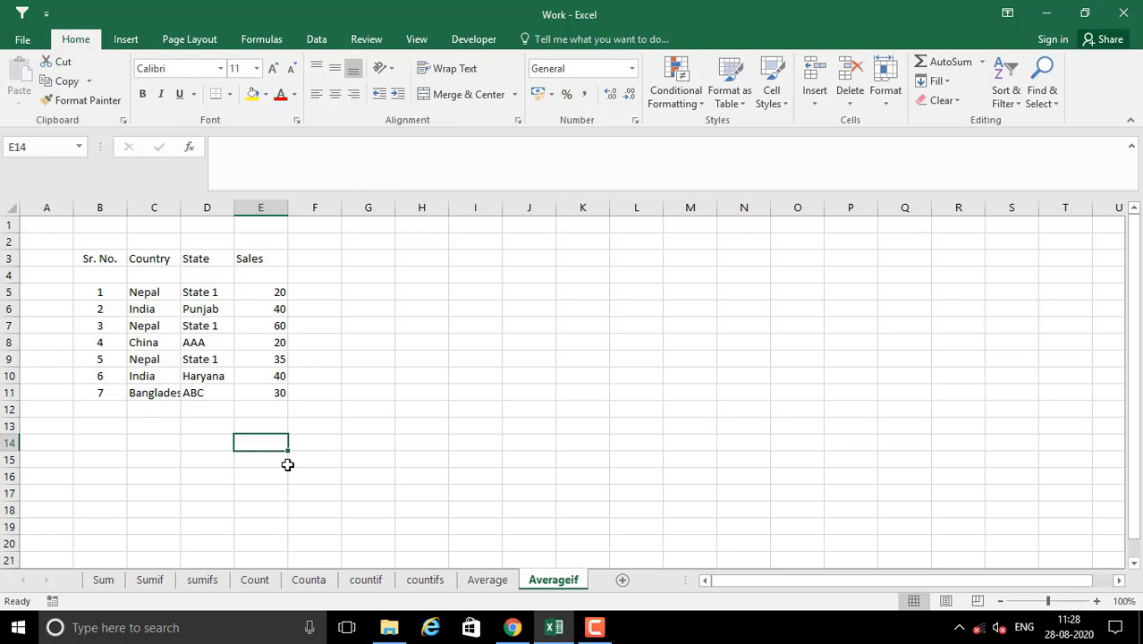
left_click(318, 448)
left_click(267, 445)
type("=")
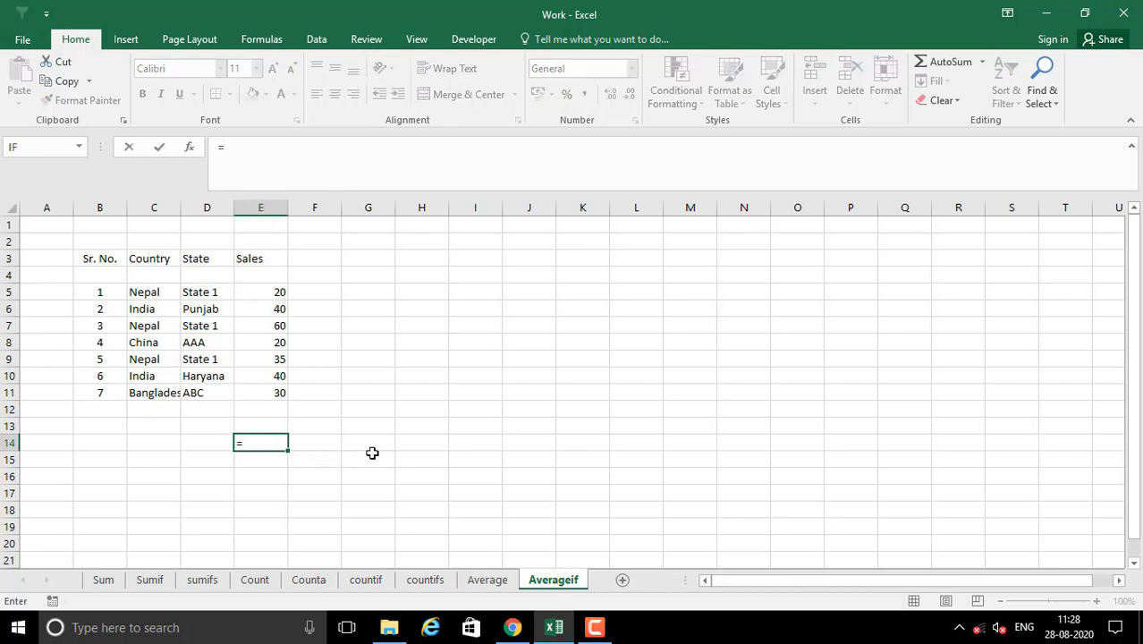
type("+aver")
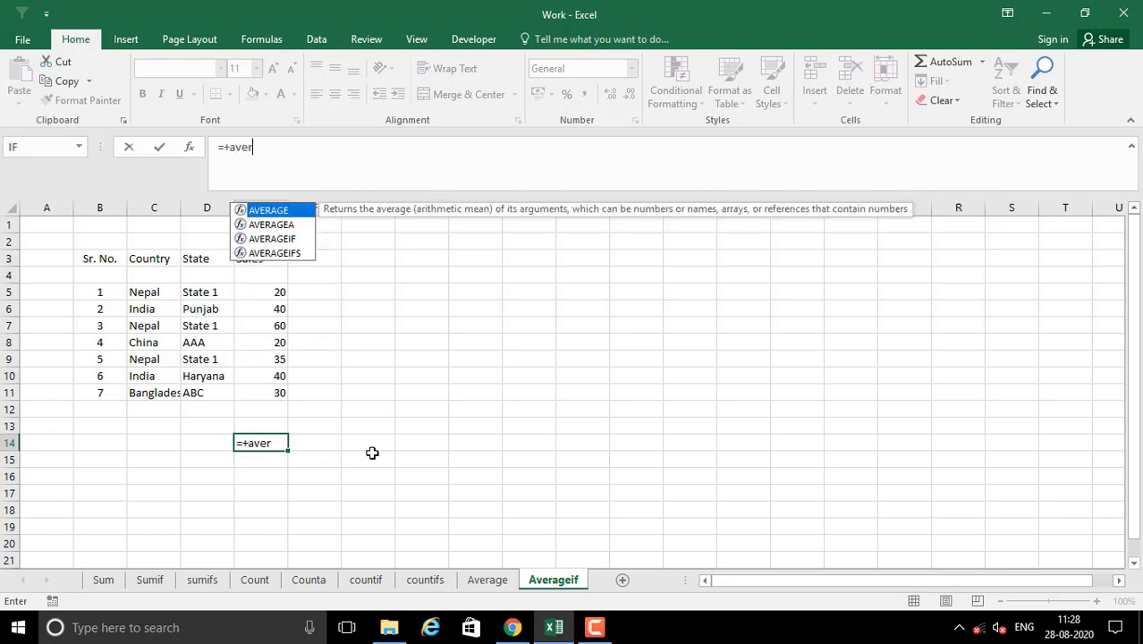
type("ageif")
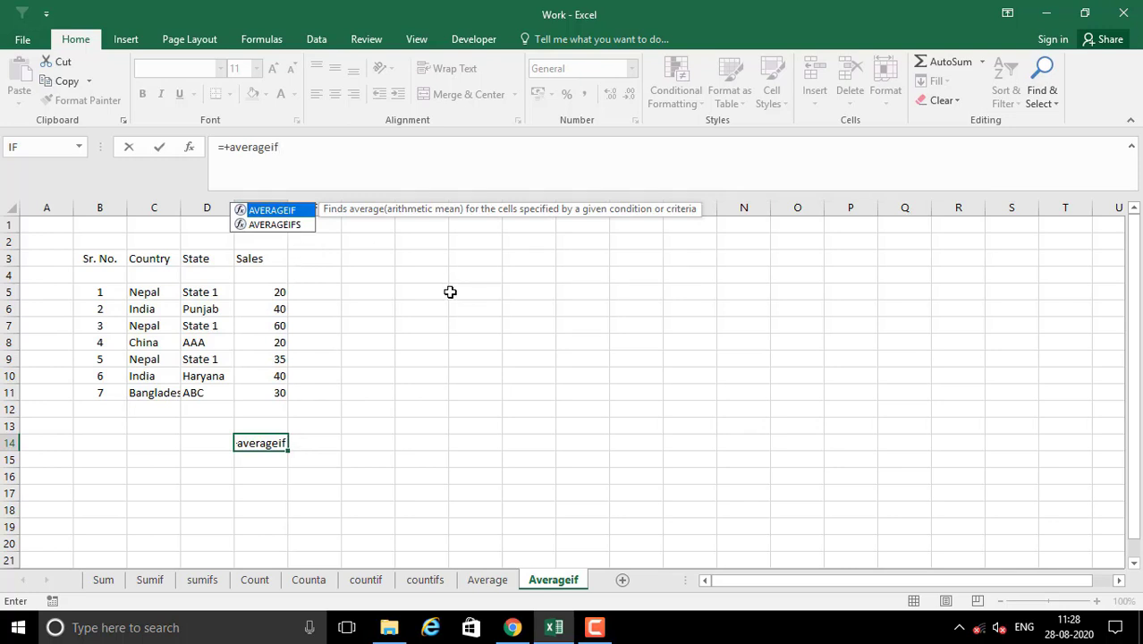
type("(")
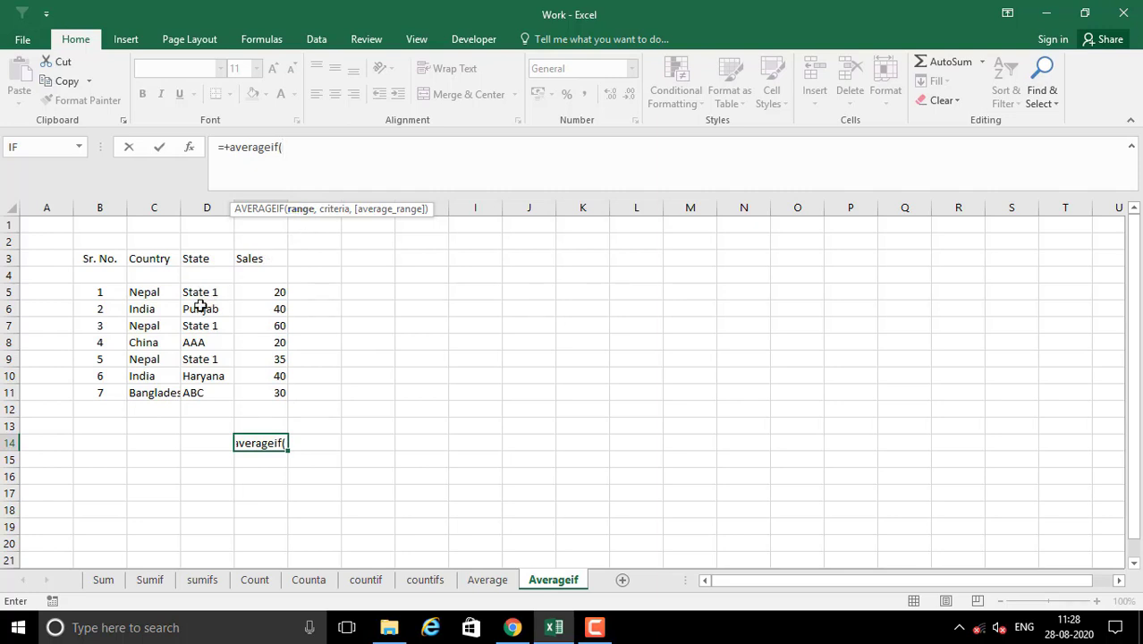
left_click_drag(203, 293, 208, 393)
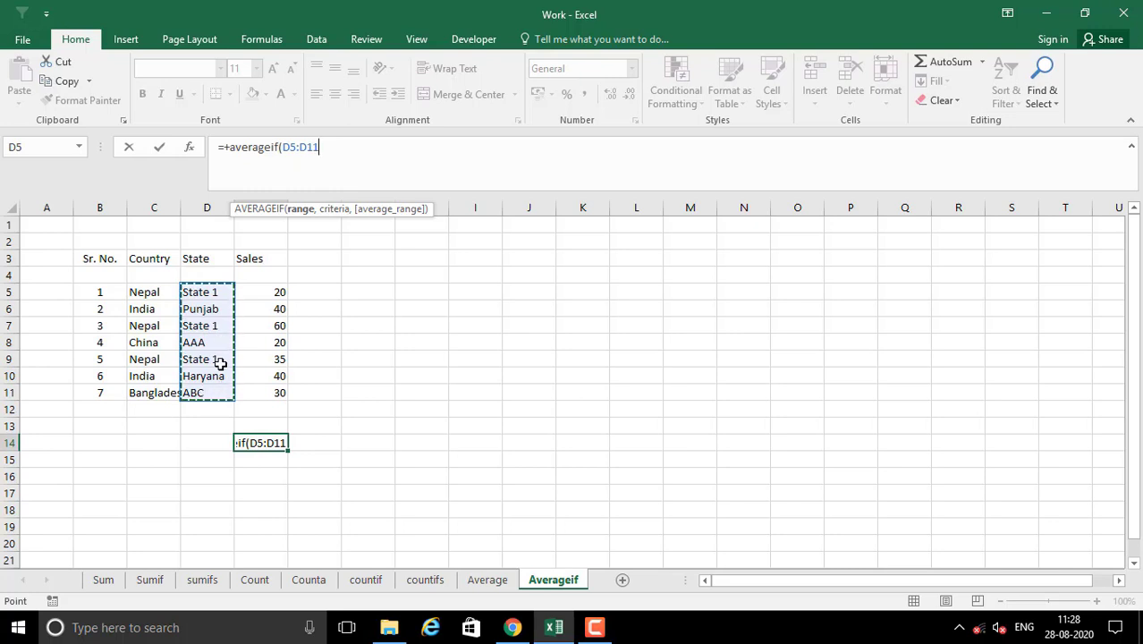
type(",")
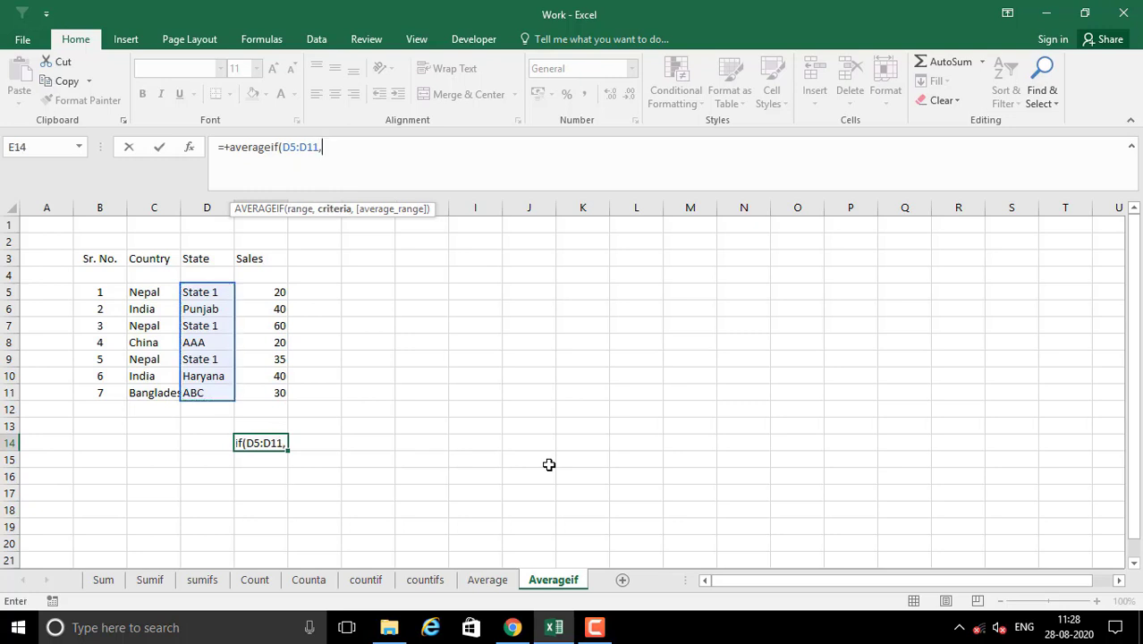
Step: Complete the AVERAGEIF formula in E14 with the criterion "State 1" and E5:E11 as the average range
type("\"")
type("State")
type(" 1")
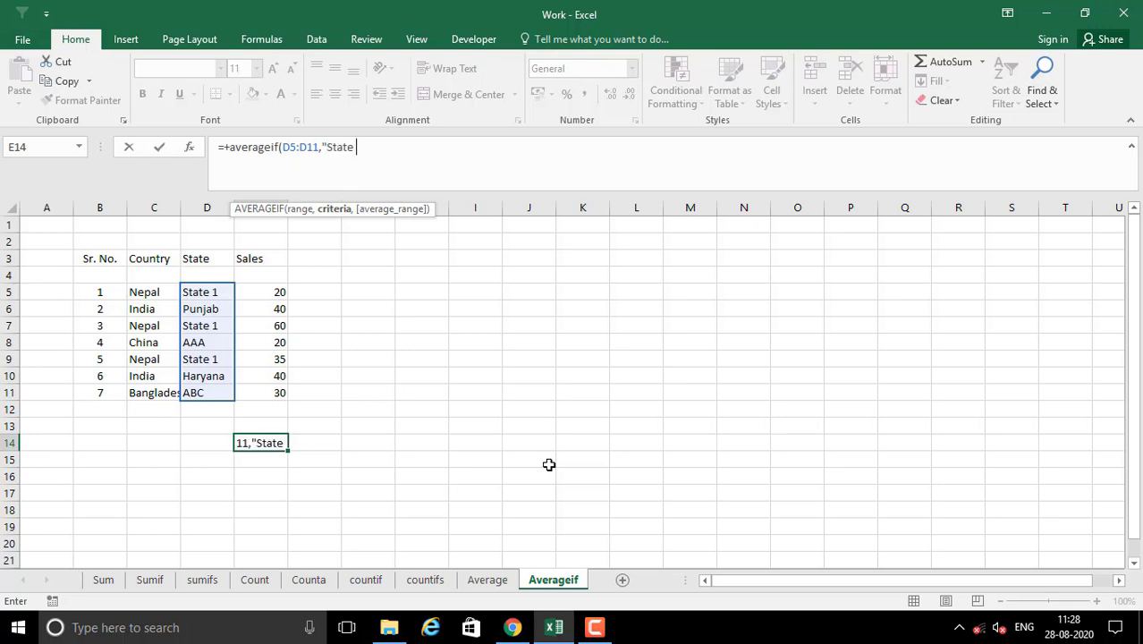
type("\",")
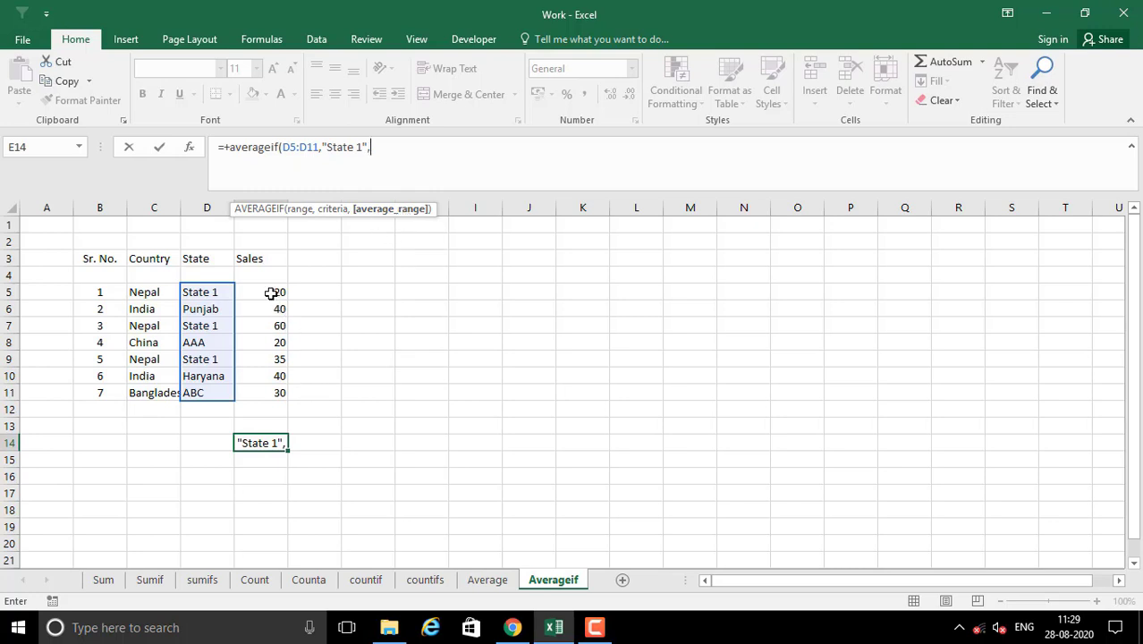
left_click_drag(271, 293, 278, 394)
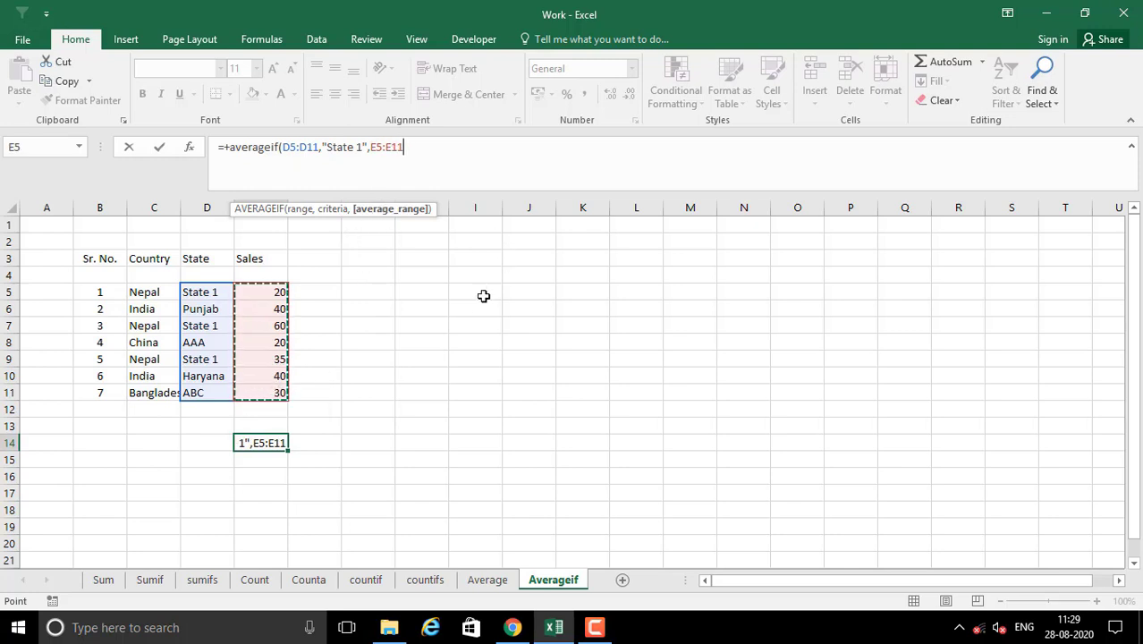
type(")")
key("Return")
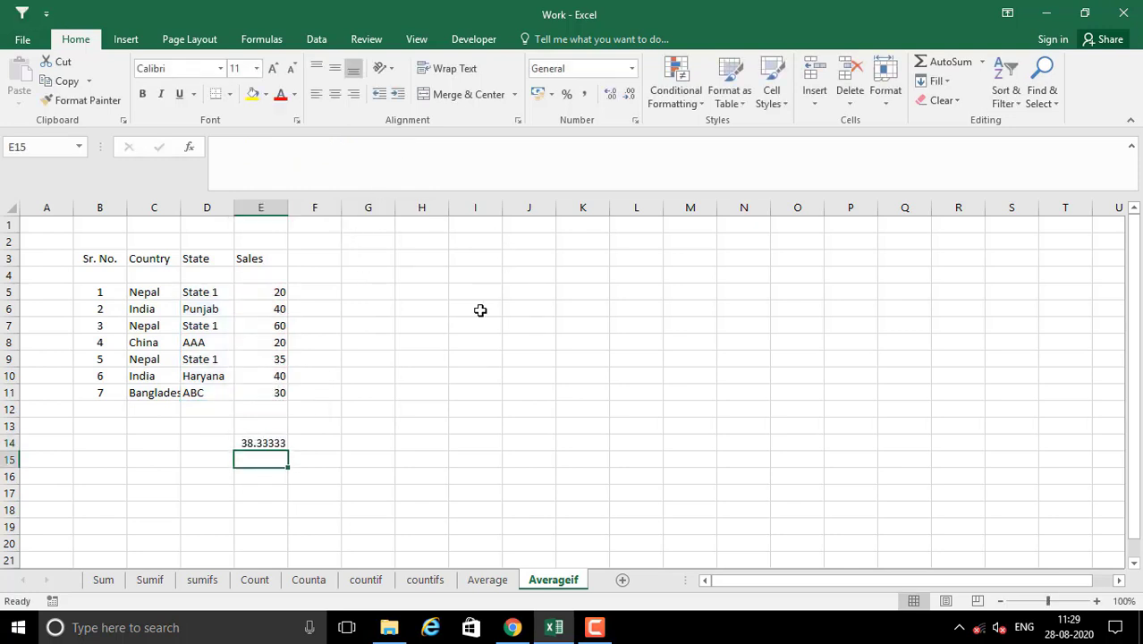
Step: Show the AVERAGEIF result in cell E14 with two decimal places
left_click(270, 445)
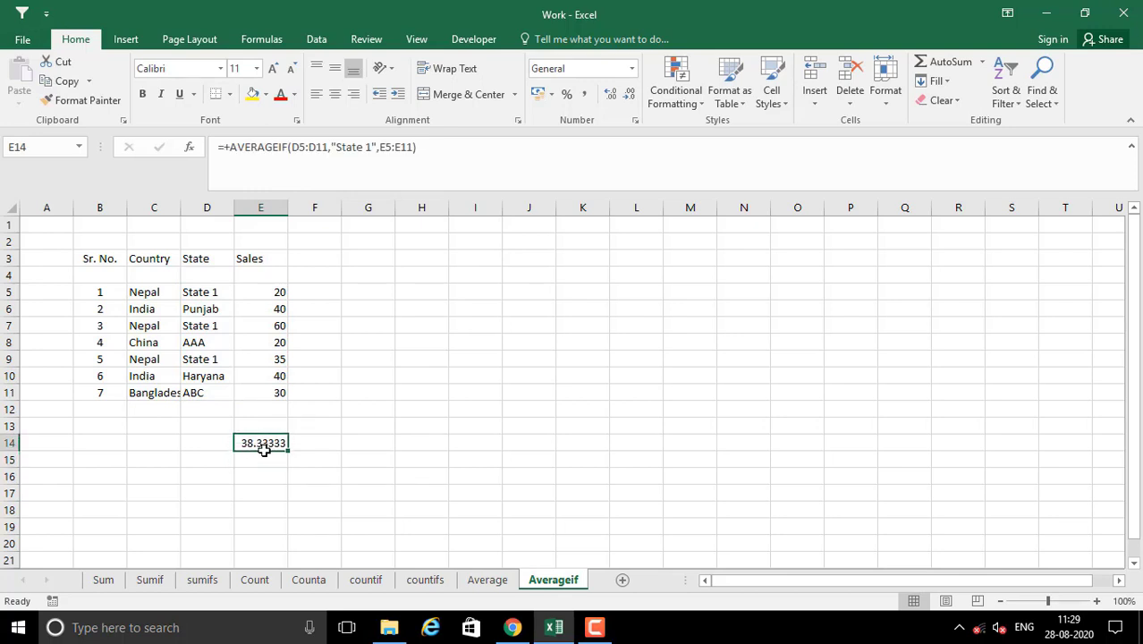
left_click(627, 98)
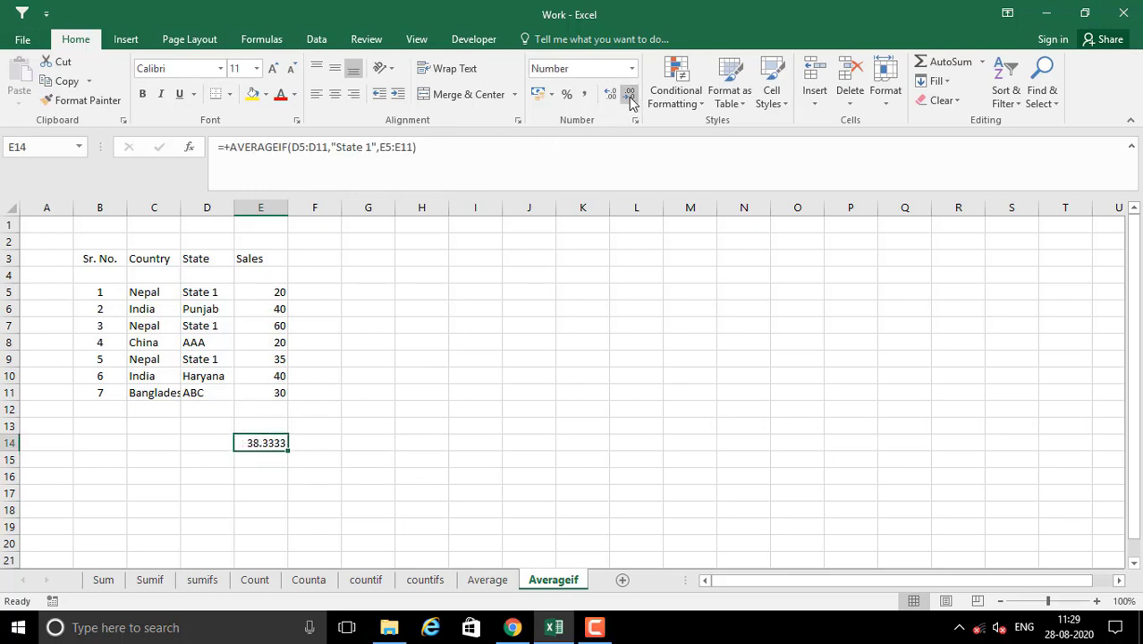
left_click(627, 98)
left_click(627, 99)
left_click(267, 466)
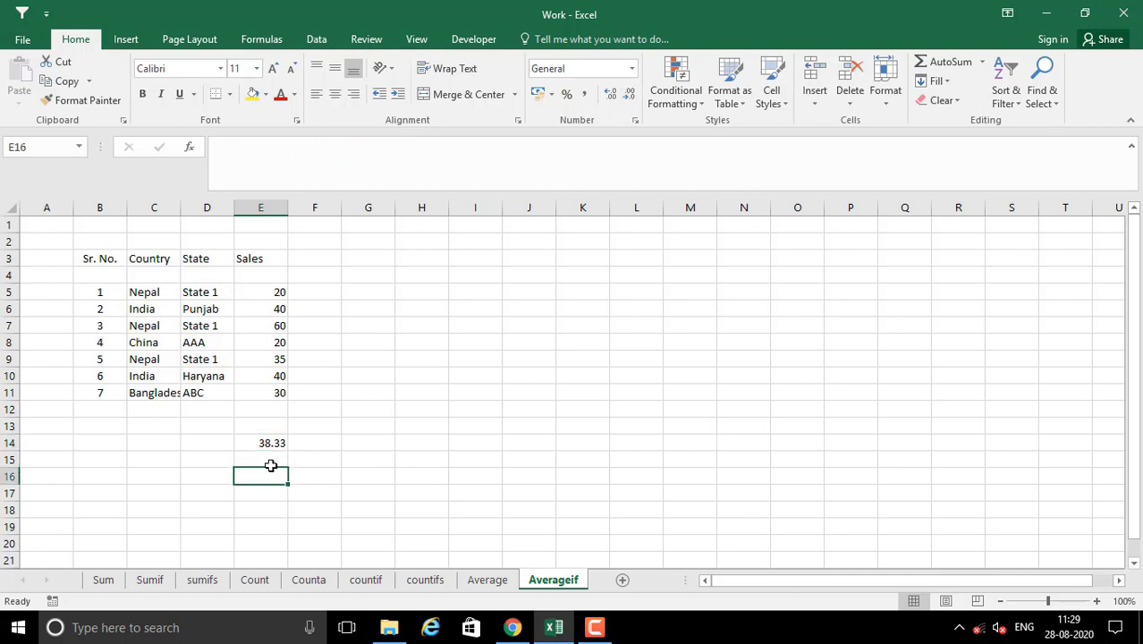
left_click(271, 447)
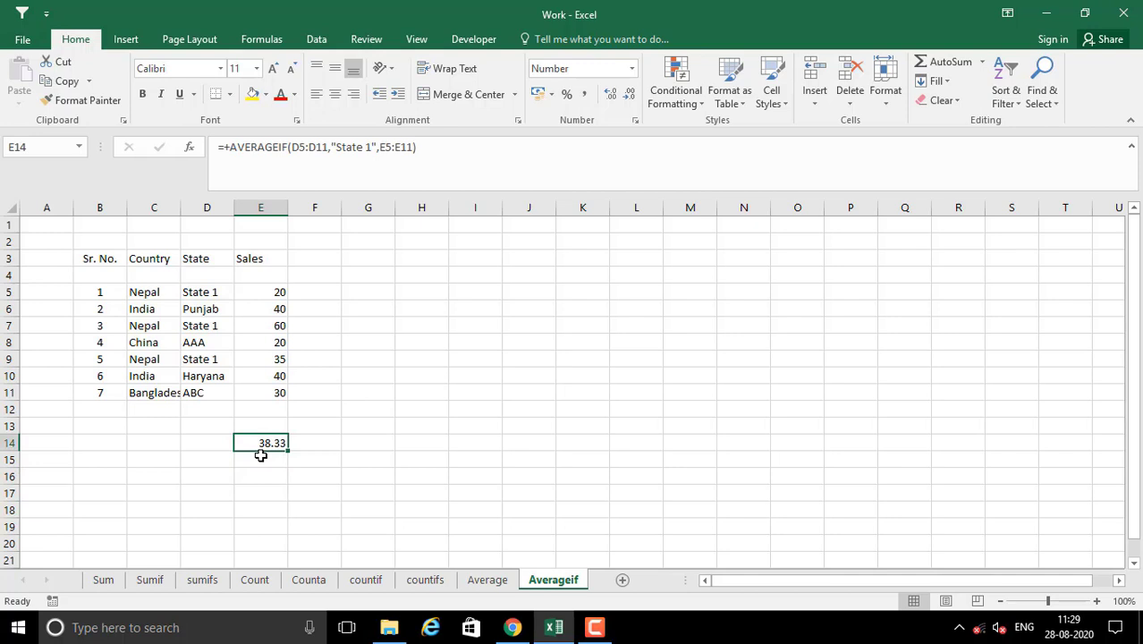
left_click(304, 477)
left_click(267, 439)
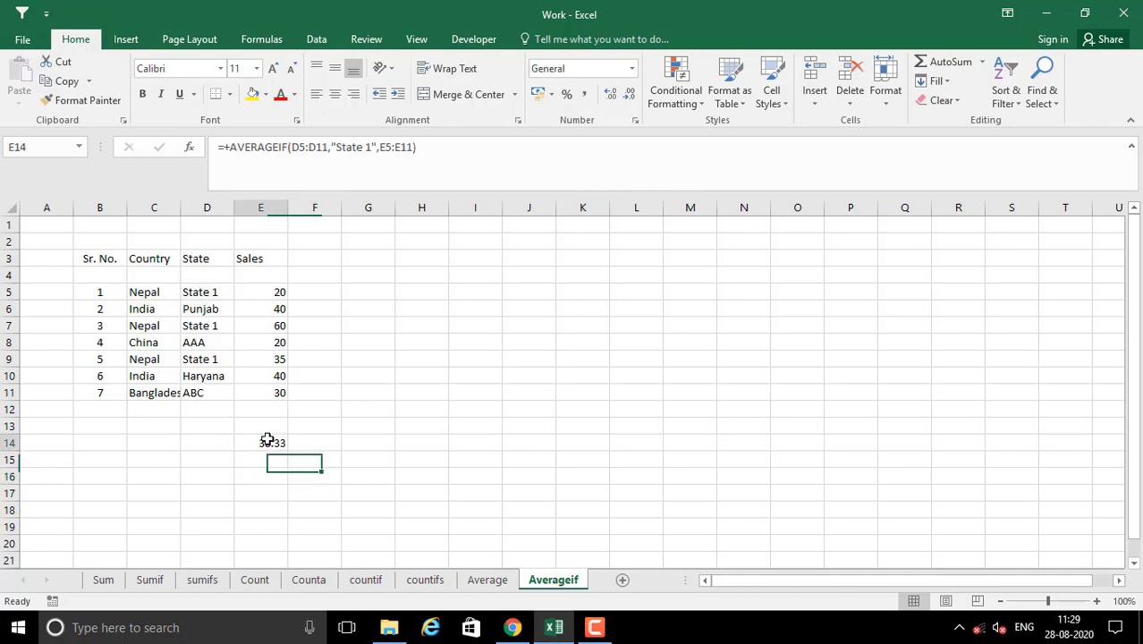
left_click(322, 443)
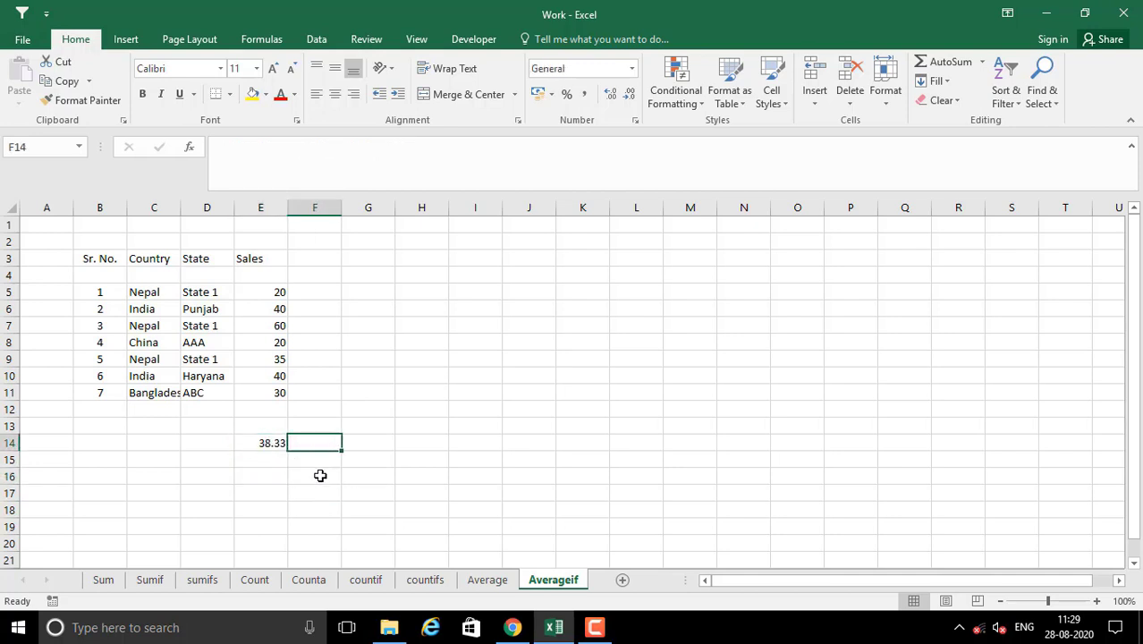
Step: Add up the three State 1 sales figures in cell F16 with the formula =E5+E7+E9
left_click(319, 470)
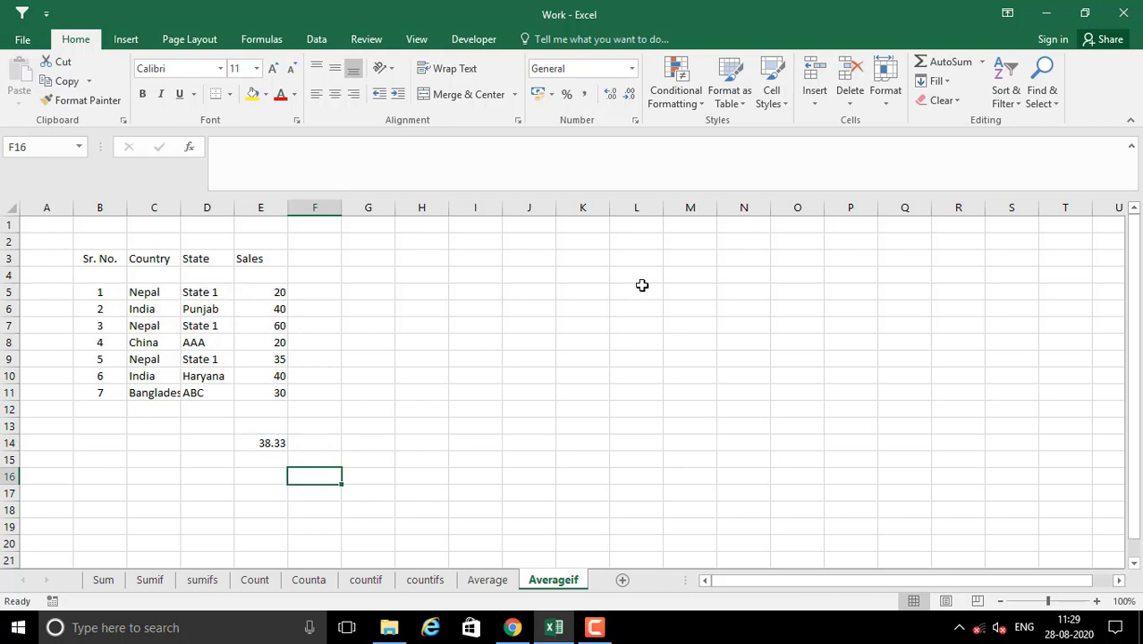
type("=")
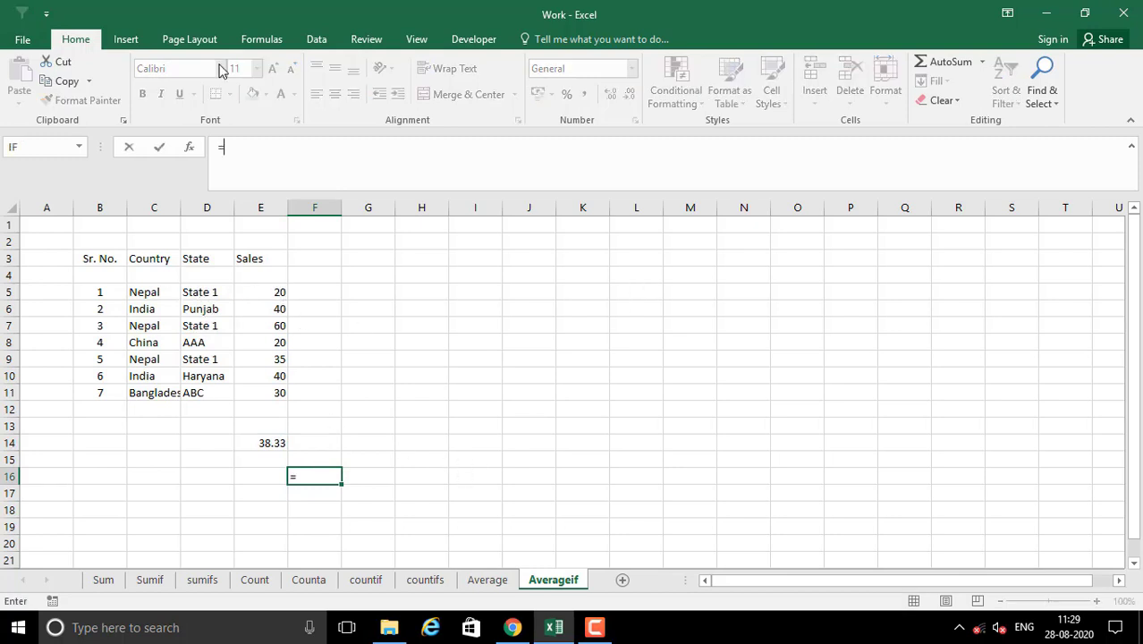
left_click(274, 293)
type("+")
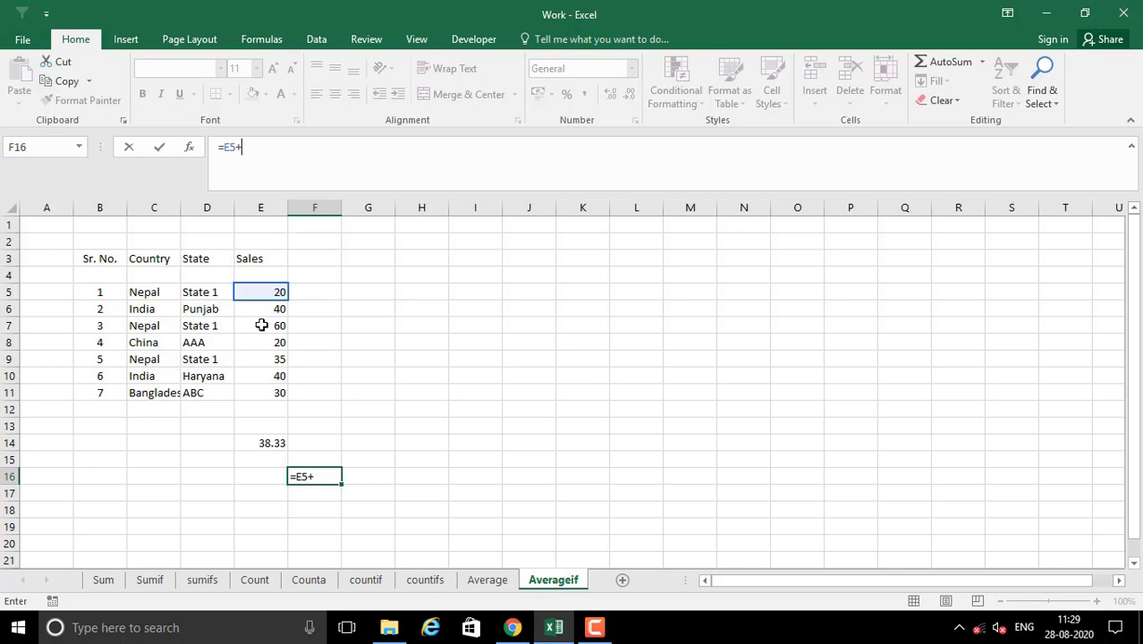
left_click(261, 325)
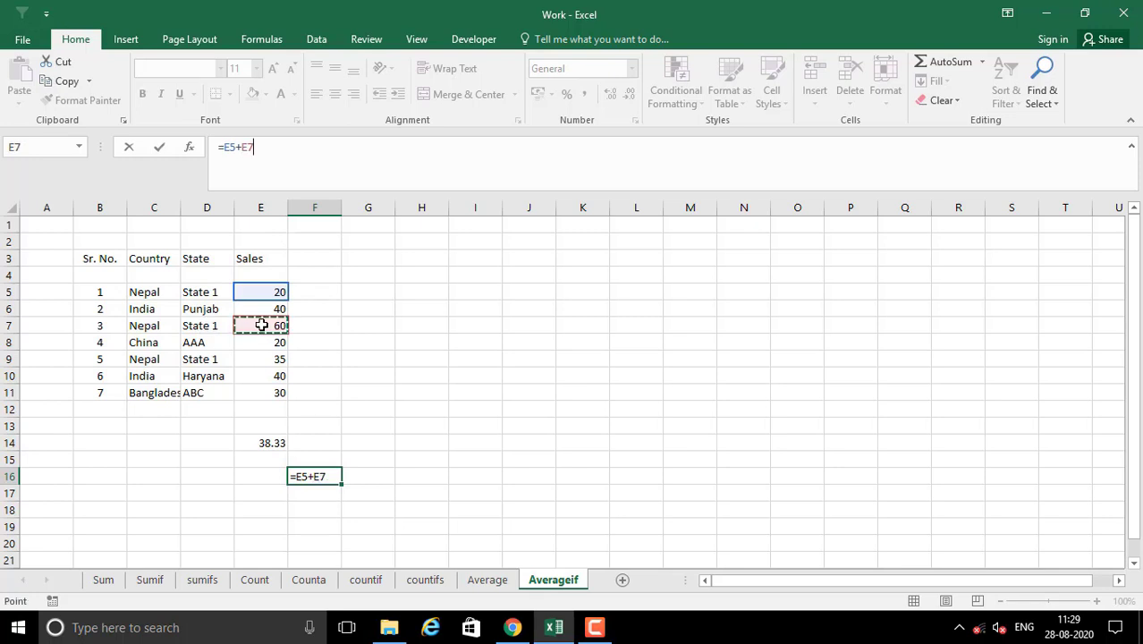
type("+")
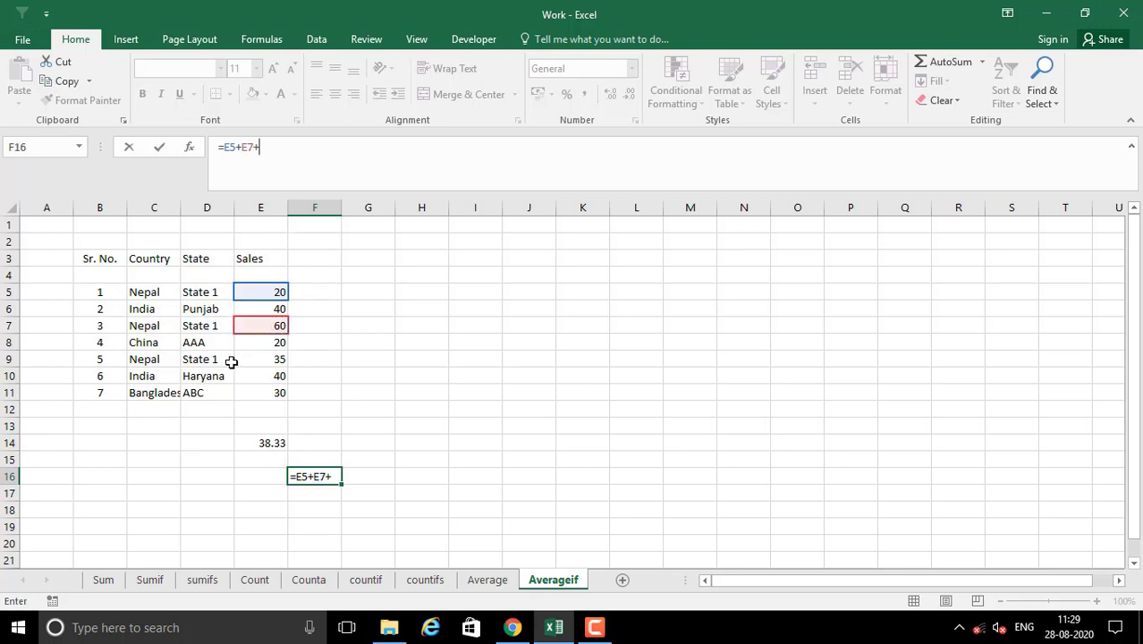
left_click(265, 359)
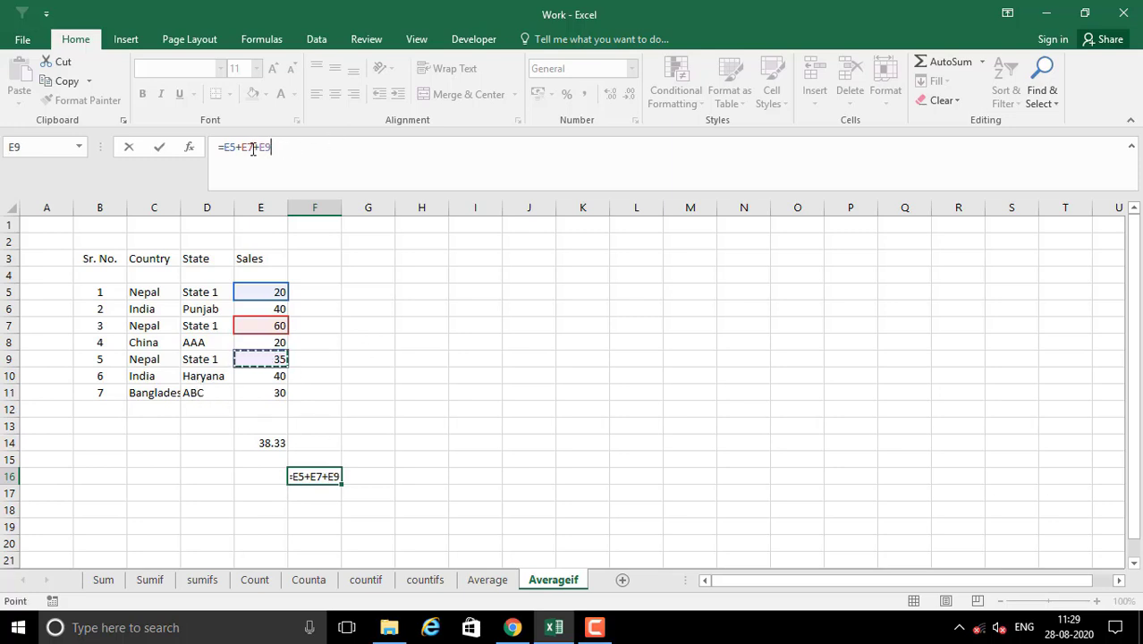
key("Return")
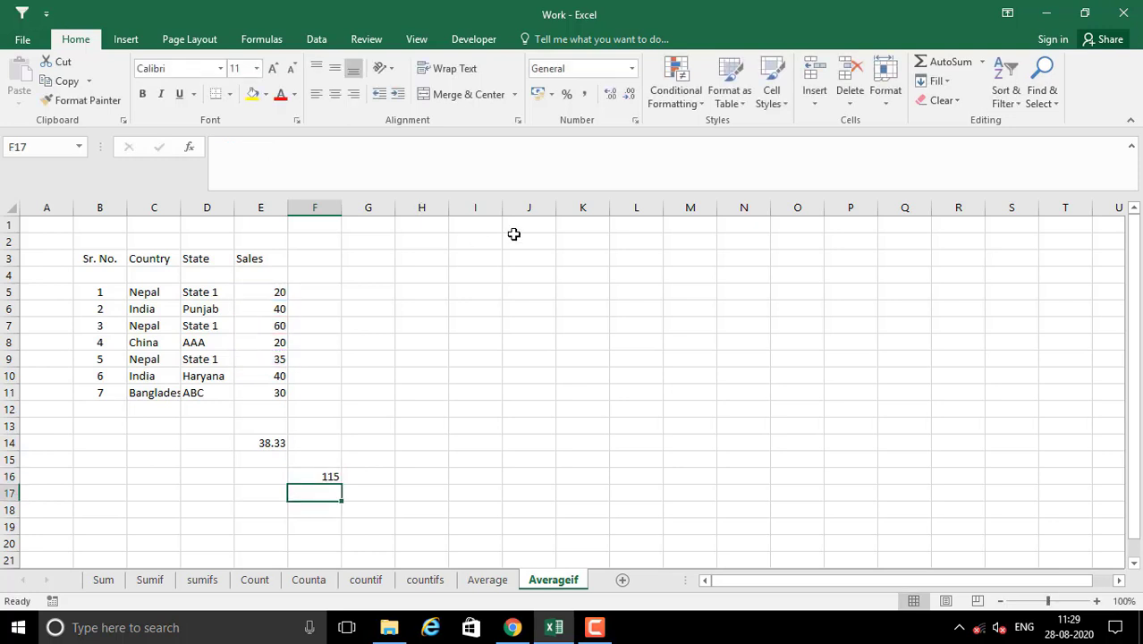
Step: Calculate the State 1 average manually in cell F18 by dividing the total in F16 by 3
left_click(324, 505)
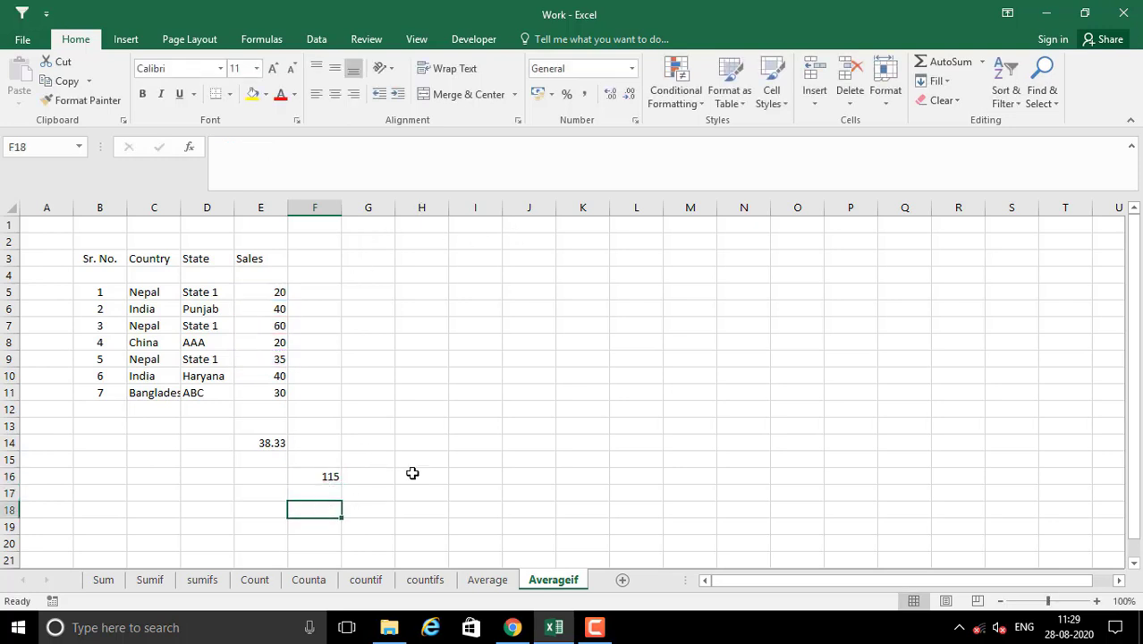
type("=")
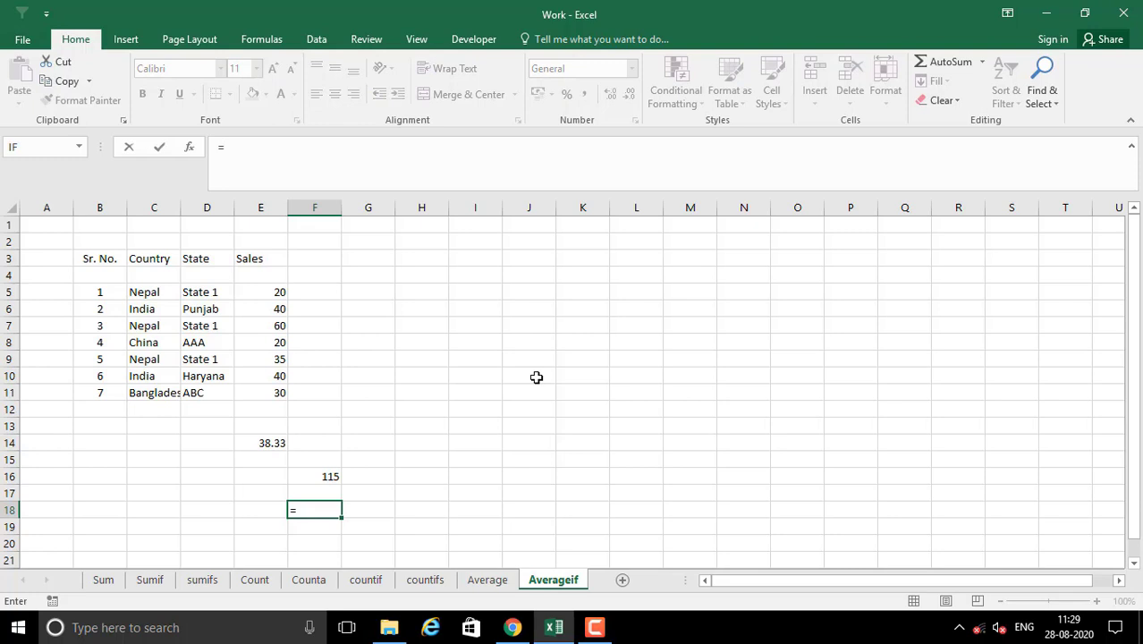
left_click(304, 476)
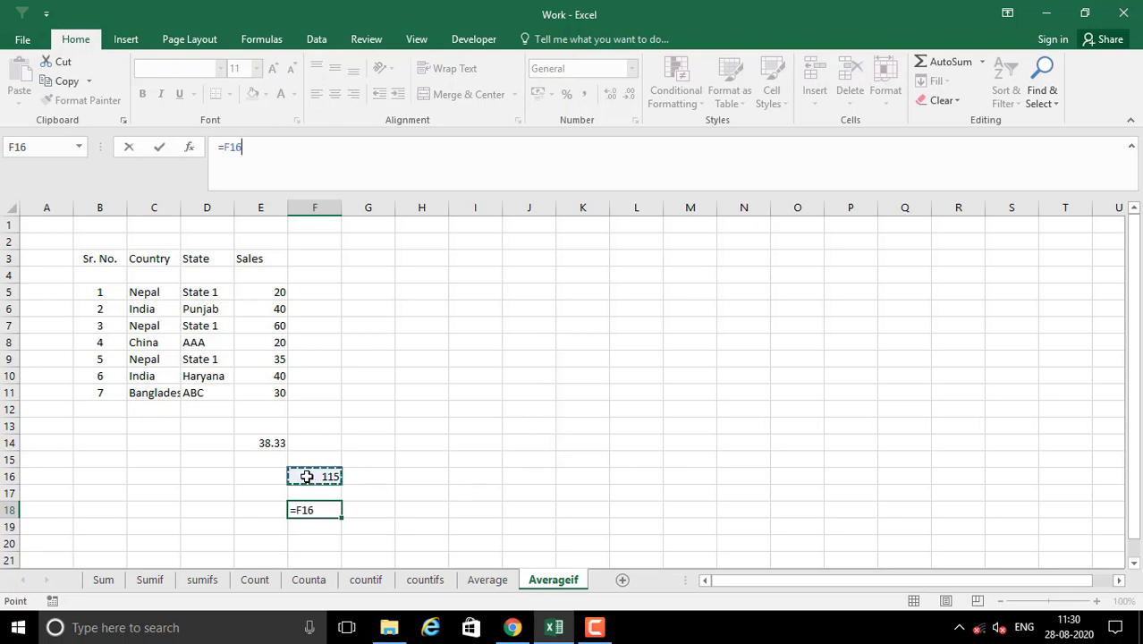
type("/3")
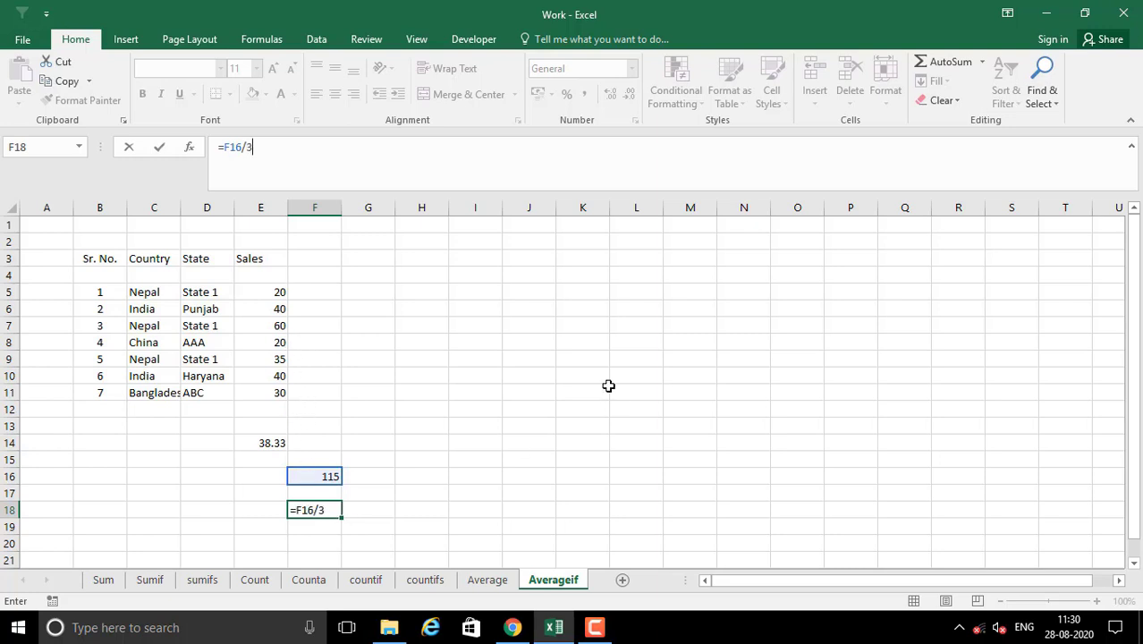
key("Return")
Step: Show the manual average in cell F18 with two decimal places
left_click(322, 510)
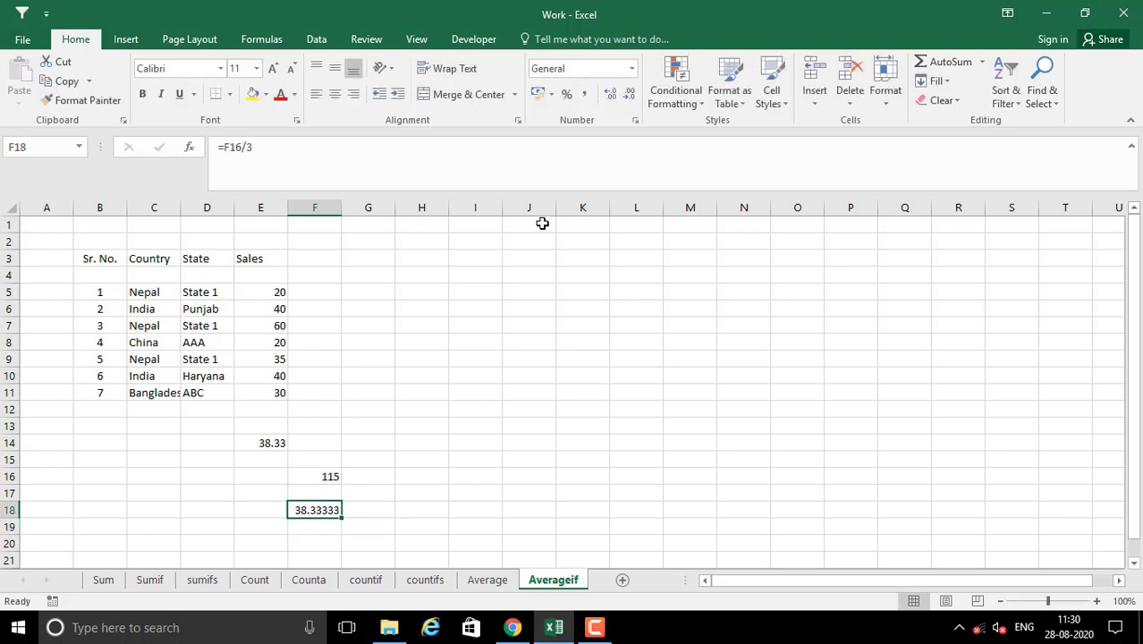
left_click(629, 94)
left_click(629, 94)
Step: Check which sales cells the sum in F16 refers to and review the manual average in F18
left_click(317, 476)
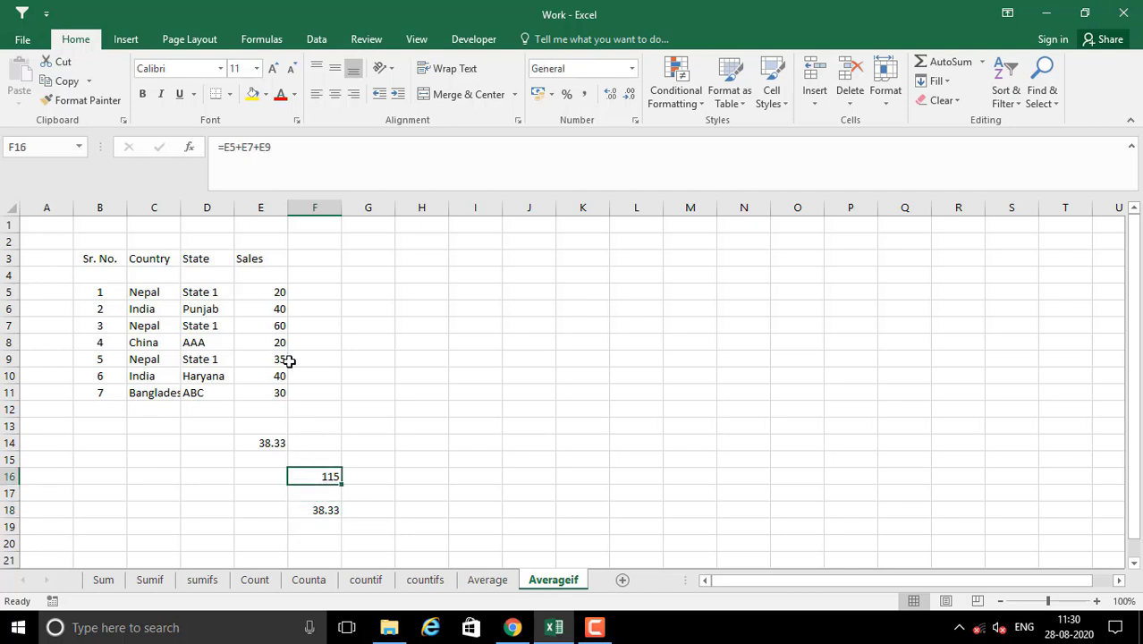
key("F2")
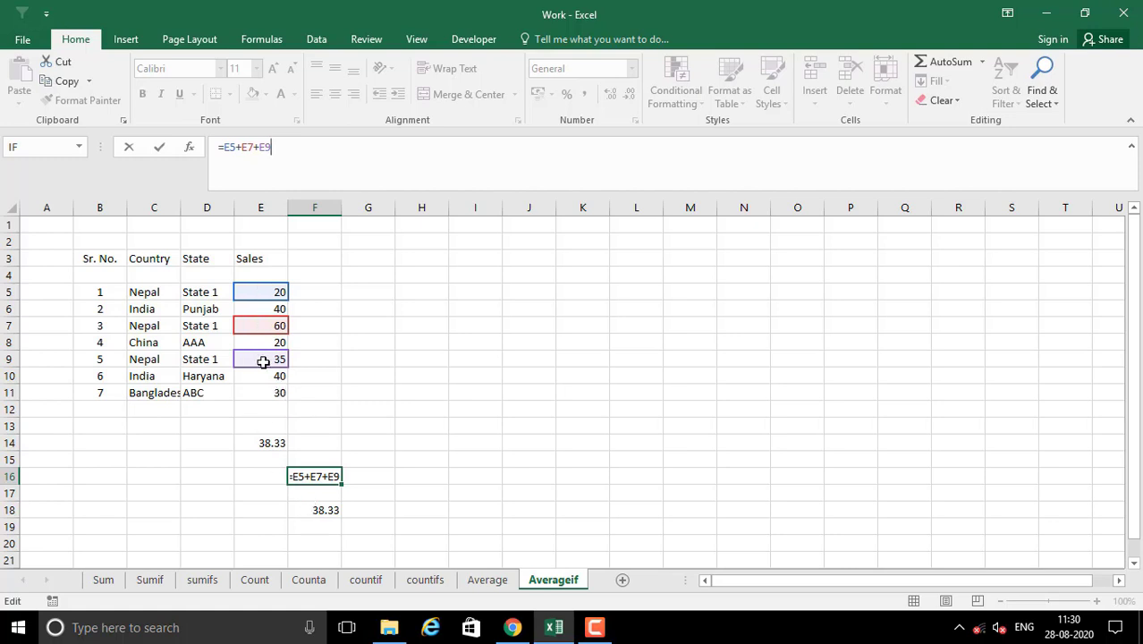
left_click(317, 509)
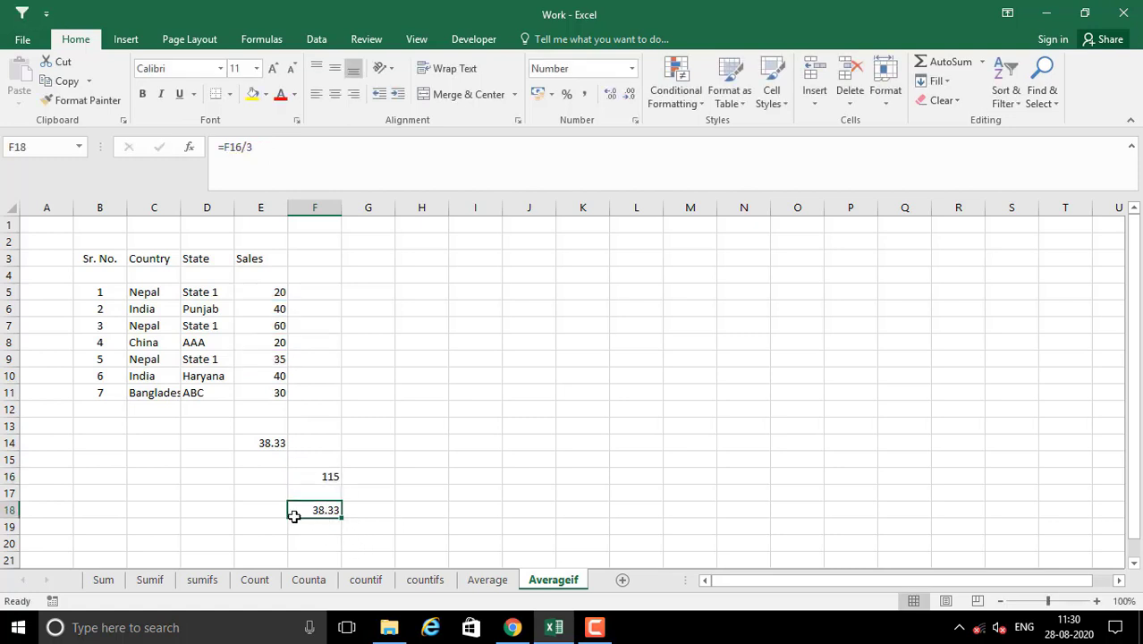
left_click(370, 510)
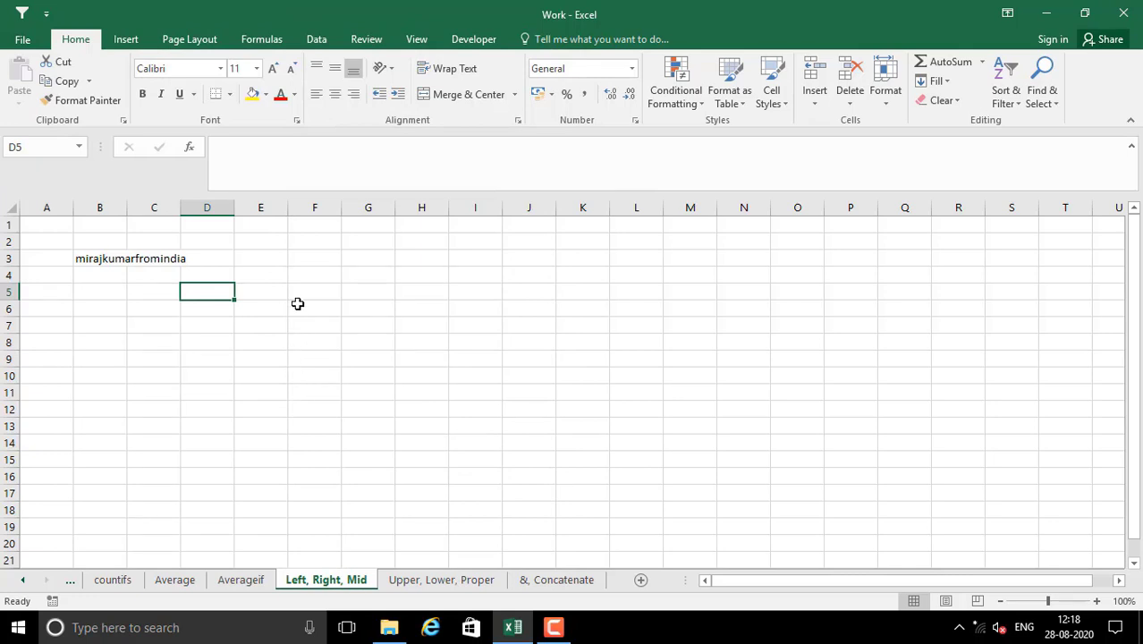
Step: Extract the first 5 characters of the text in B3 into cell E3 with the formula =+LEFT(B3,5)
left_click(261, 258)
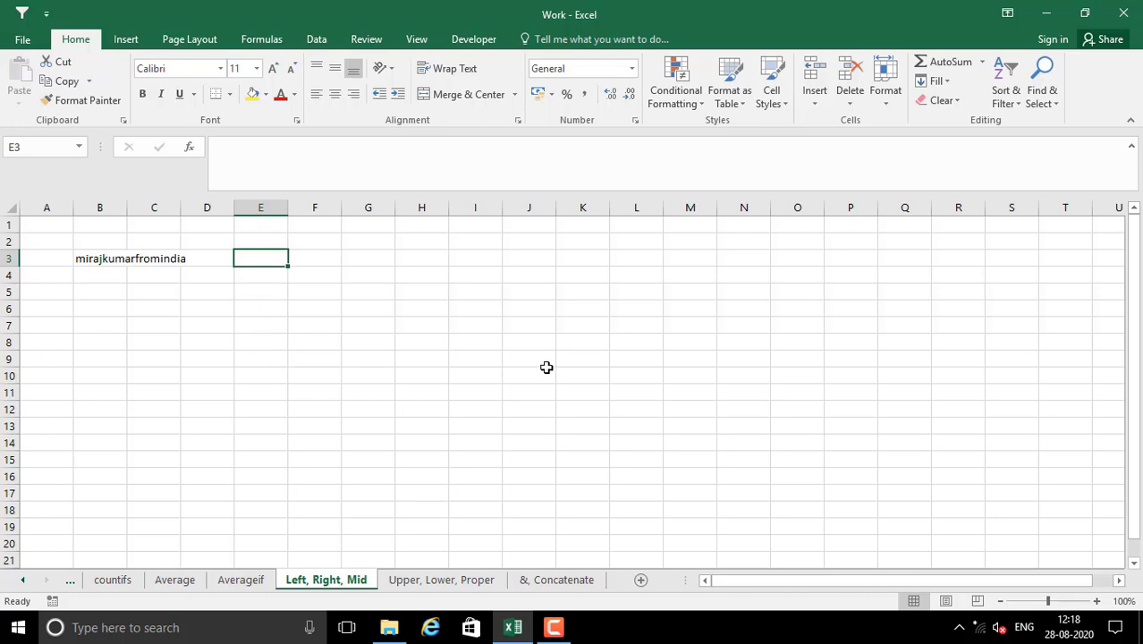
type("=")
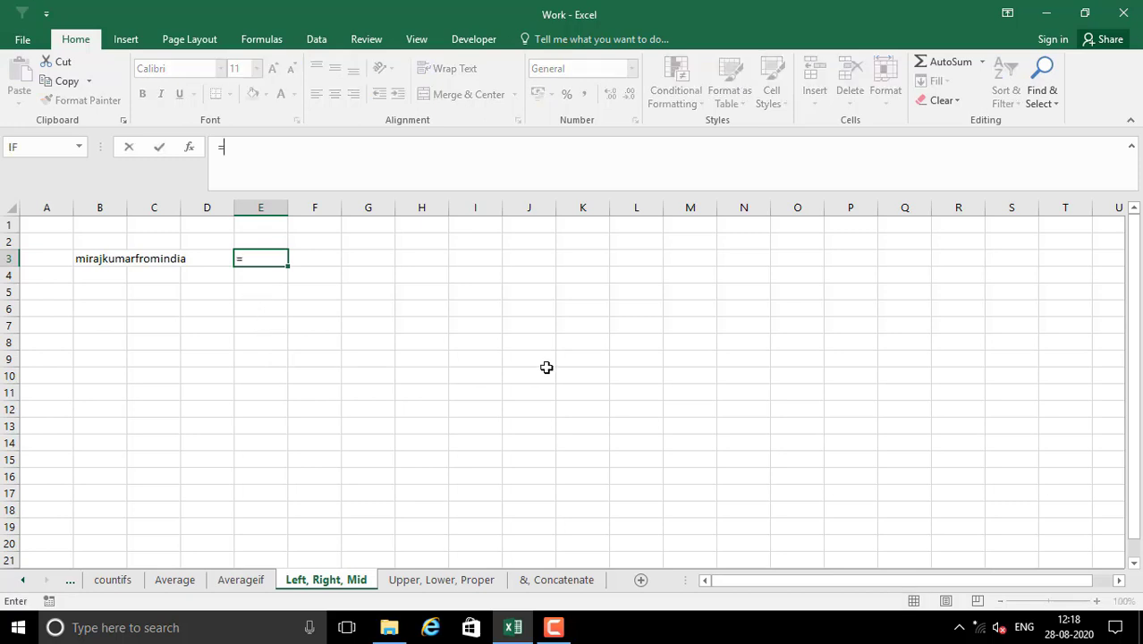
type("+lef")
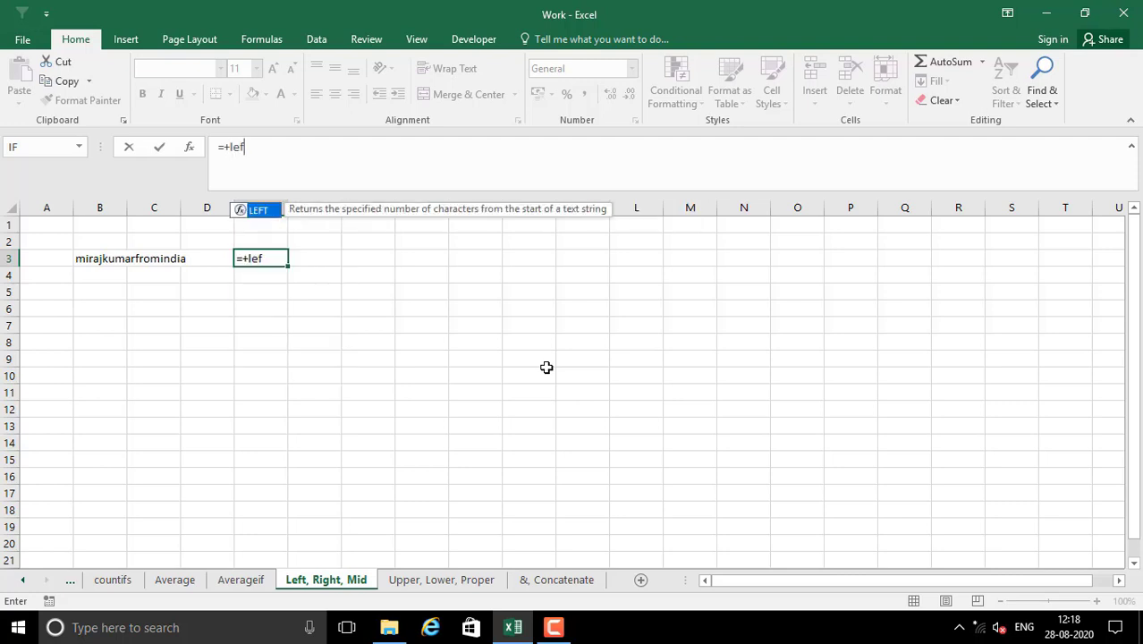
type("t(")
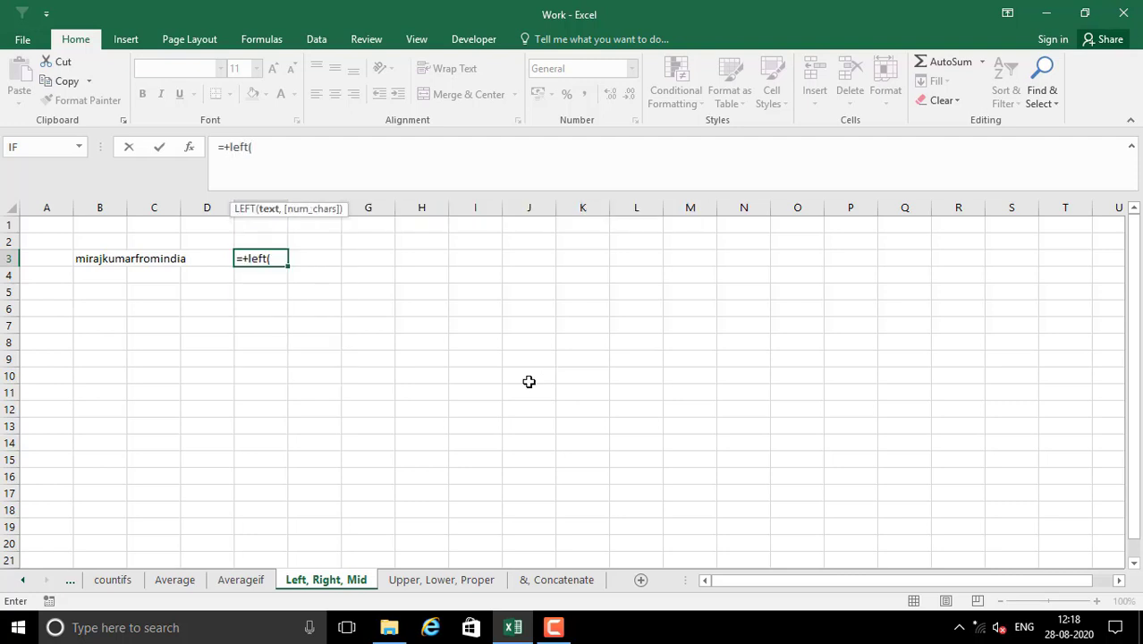
left_click(90, 259)
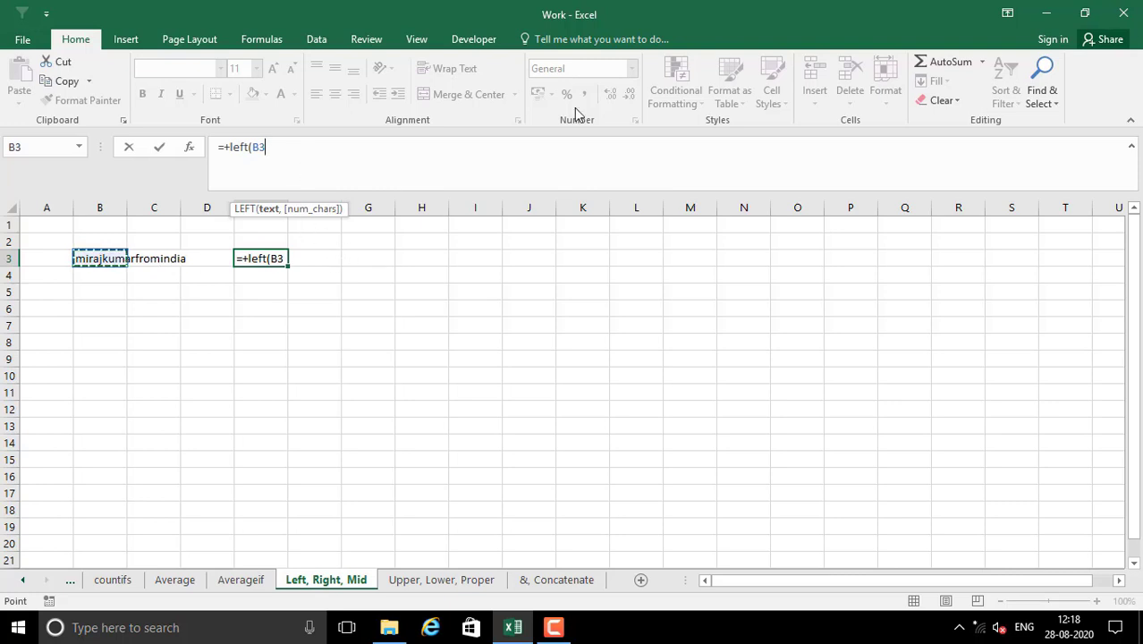
type(",")
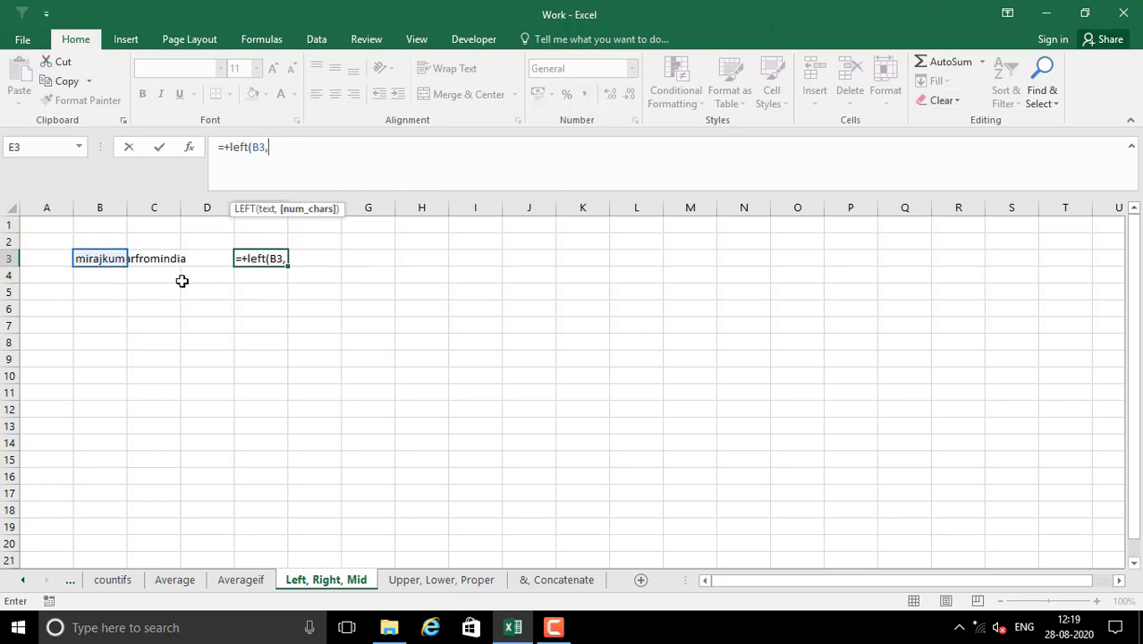
type("5")
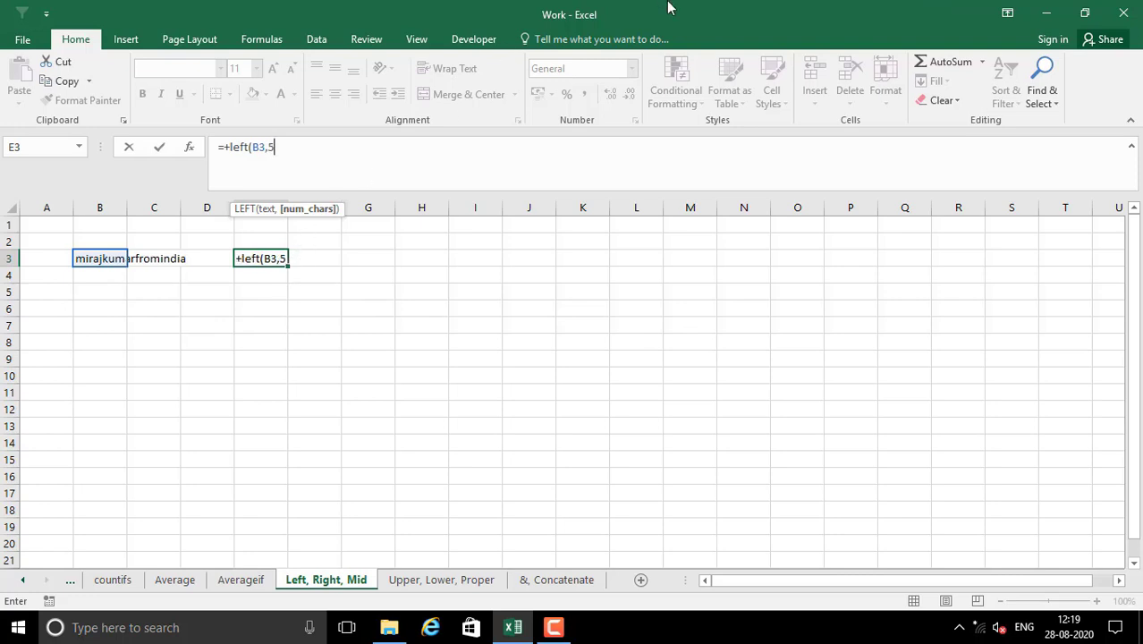
type(")")
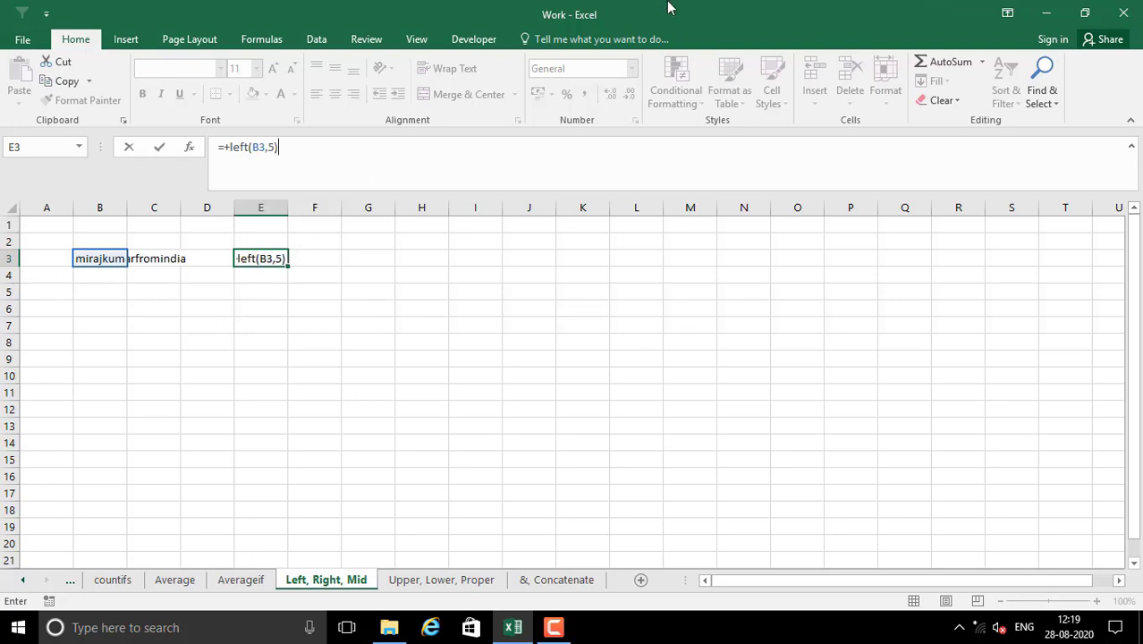
key("Return")
left_click(266, 263)
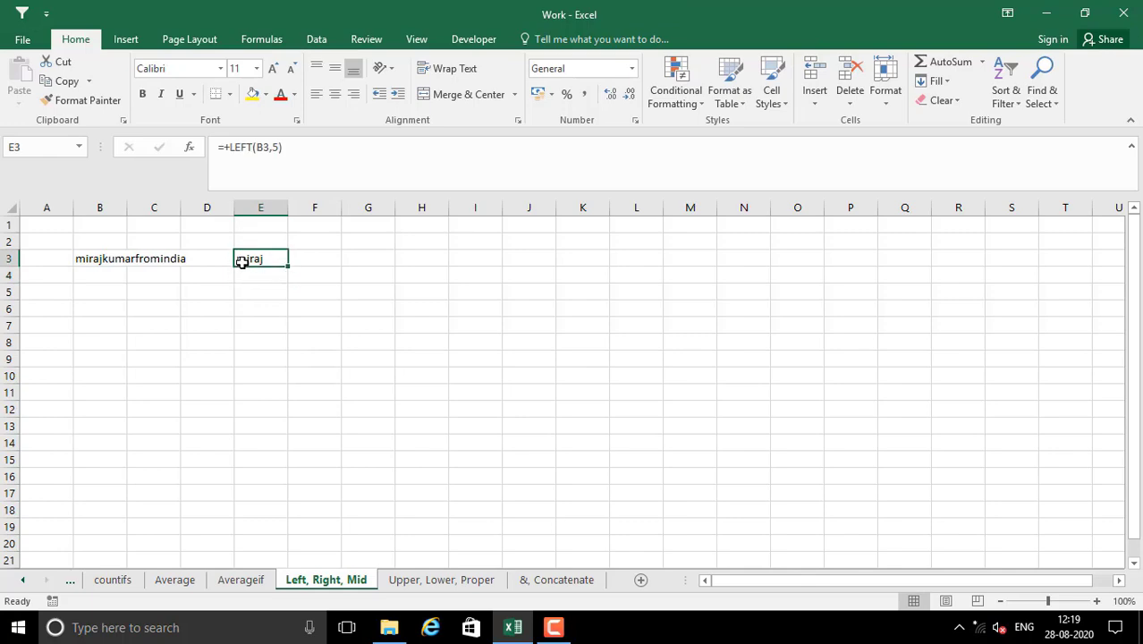
Step: Examine the LEFT formula in cell E3 and the text cell it refers to
left_click(1097, 601)
left_click(1097, 601)
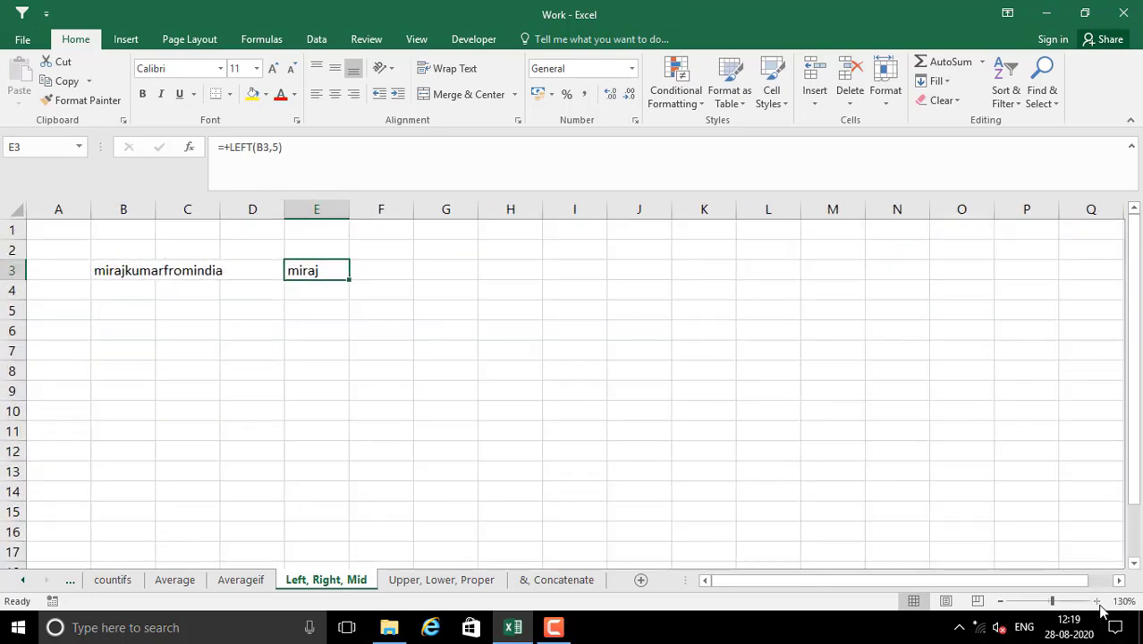
left_click(1097, 601)
left_click(354, 356)
left_click(339, 279)
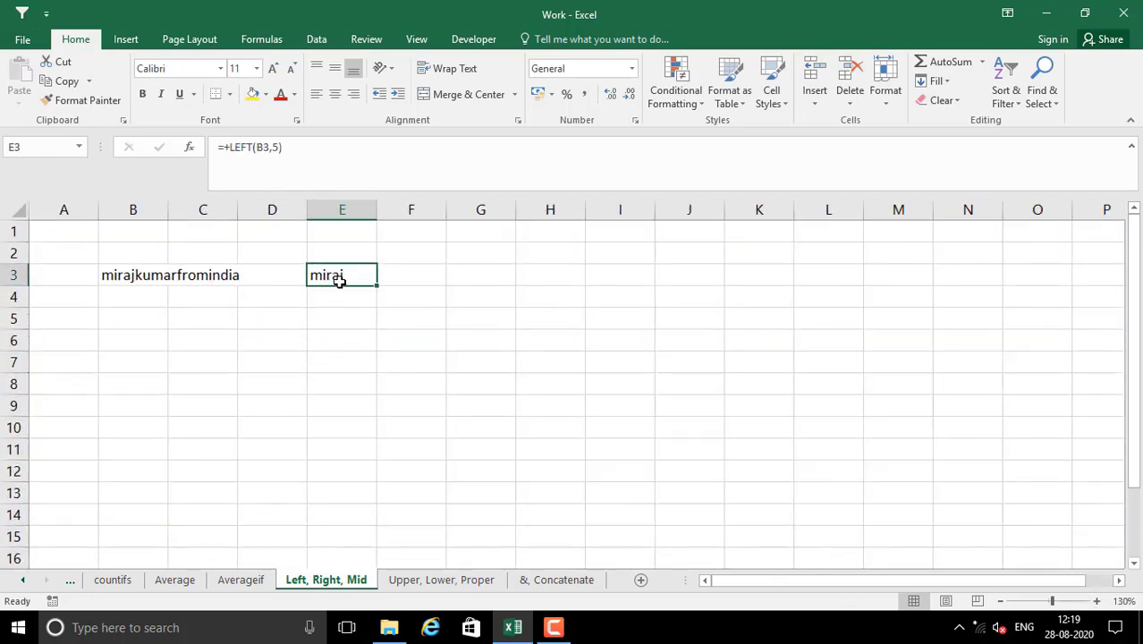
key("F2")
left_click(339, 310)
left_click(330, 275)
key("F2")
left_click(318, 315)
left_click(333, 279)
Step: Copy the sample text from cell B3 to cell B7
left_click(134, 277)
key("ctrl+c")
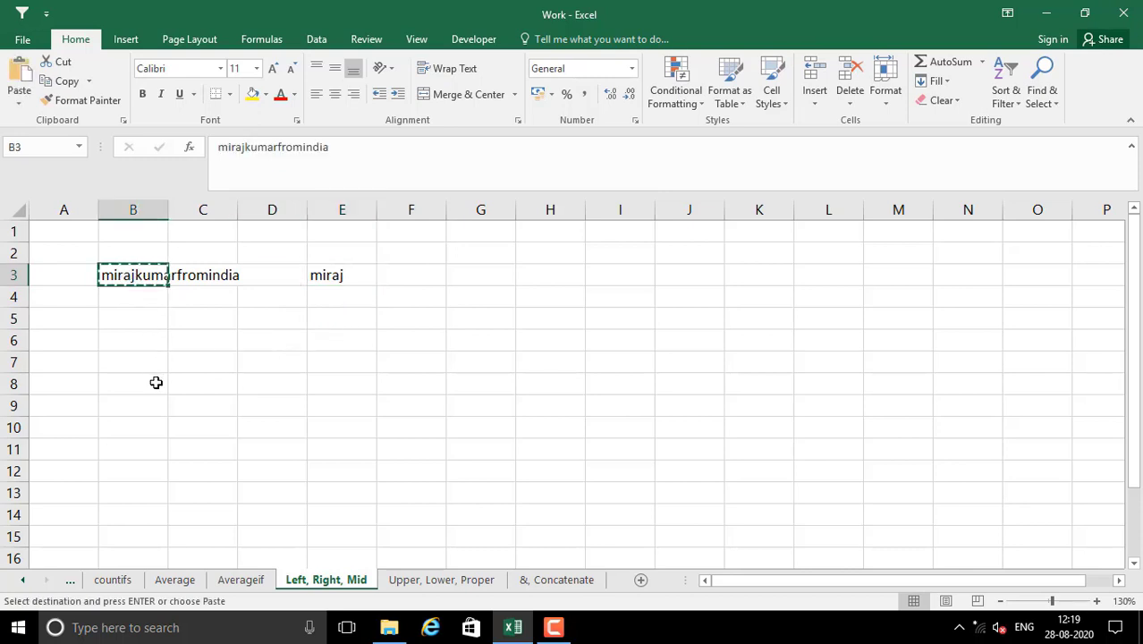
left_click(151, 367)
left_click(142, 277)
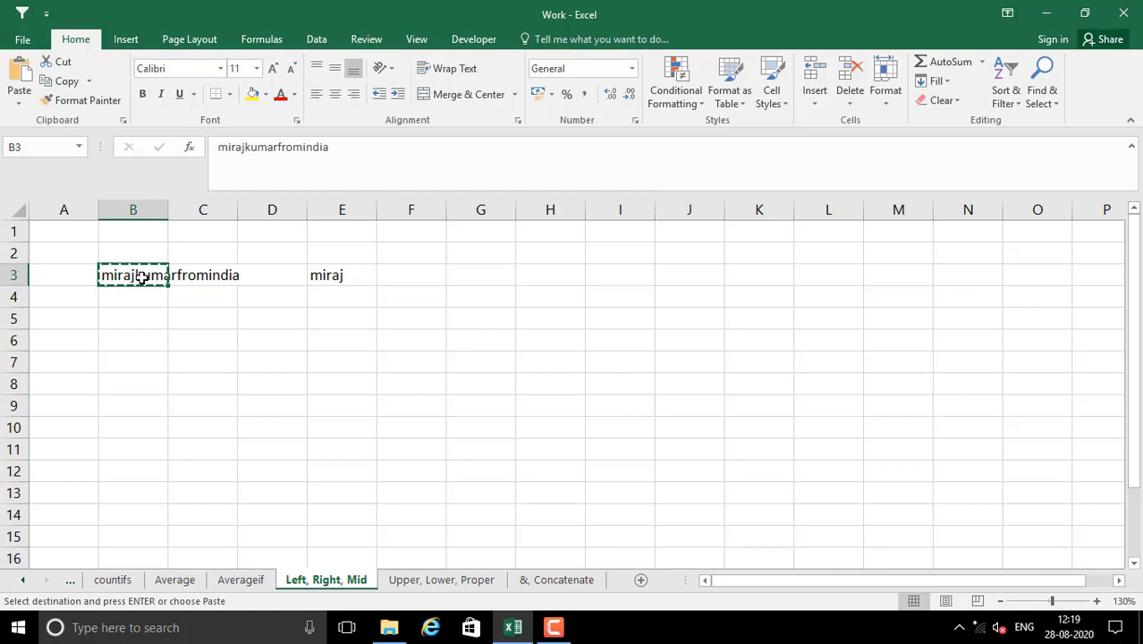
left_click(140, 365)
key("ctrl+v")
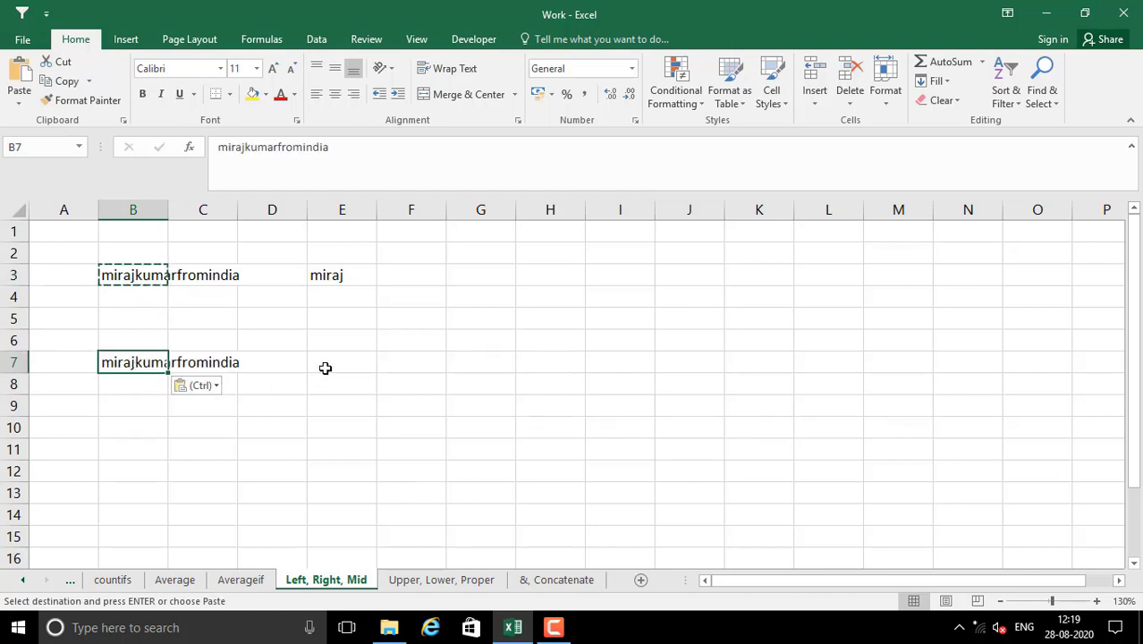
Step: Label the first example "left" in cell F3 and the second example "right" in cell F7
left_click(431, 278)
type("lef")
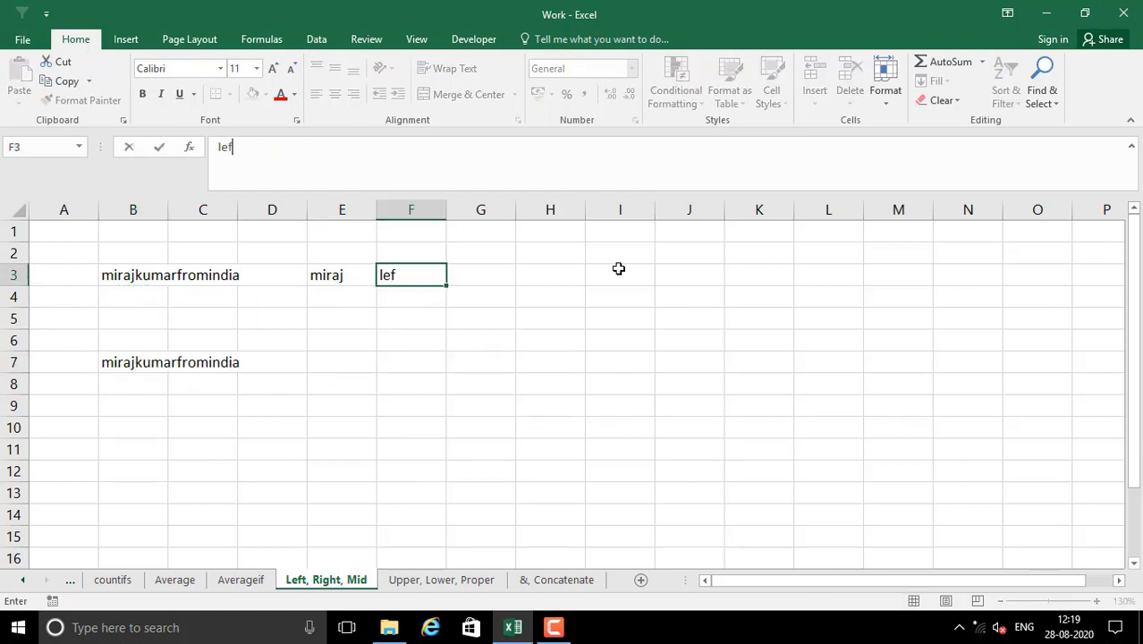
type("t")
key("Return")
key("Return")
key("Return")
key("Return")
type("r")
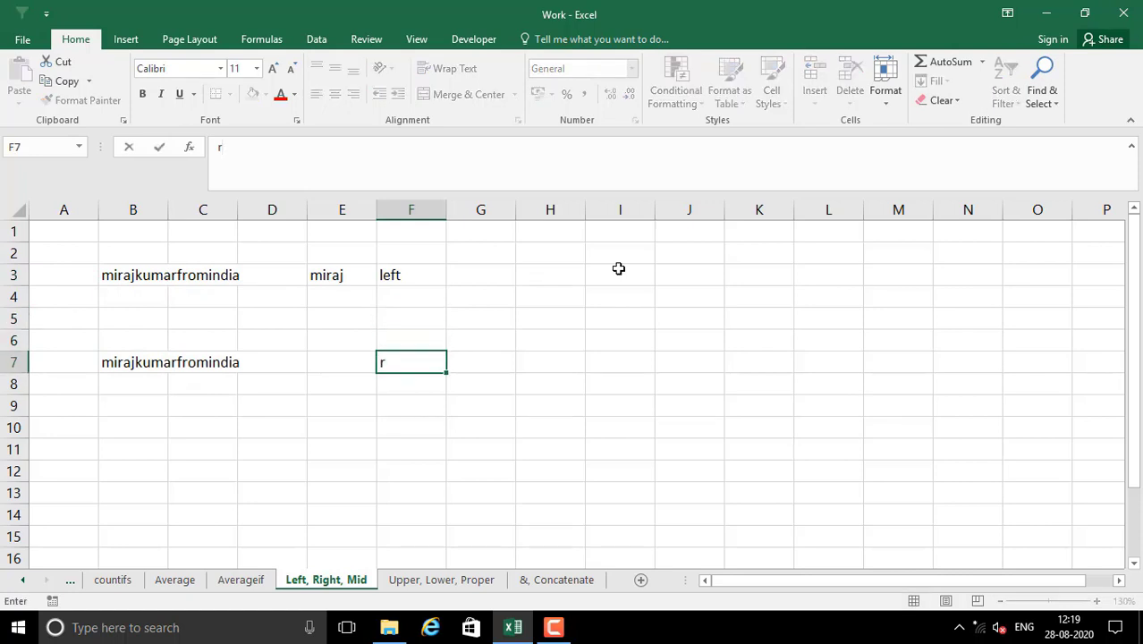
type("ight")
key("Return")
Step: Extract the last 5 characters of the text in B7 into cell E7 with the formula =+RIGHT(B7,5)
key("Up")
key("Left")
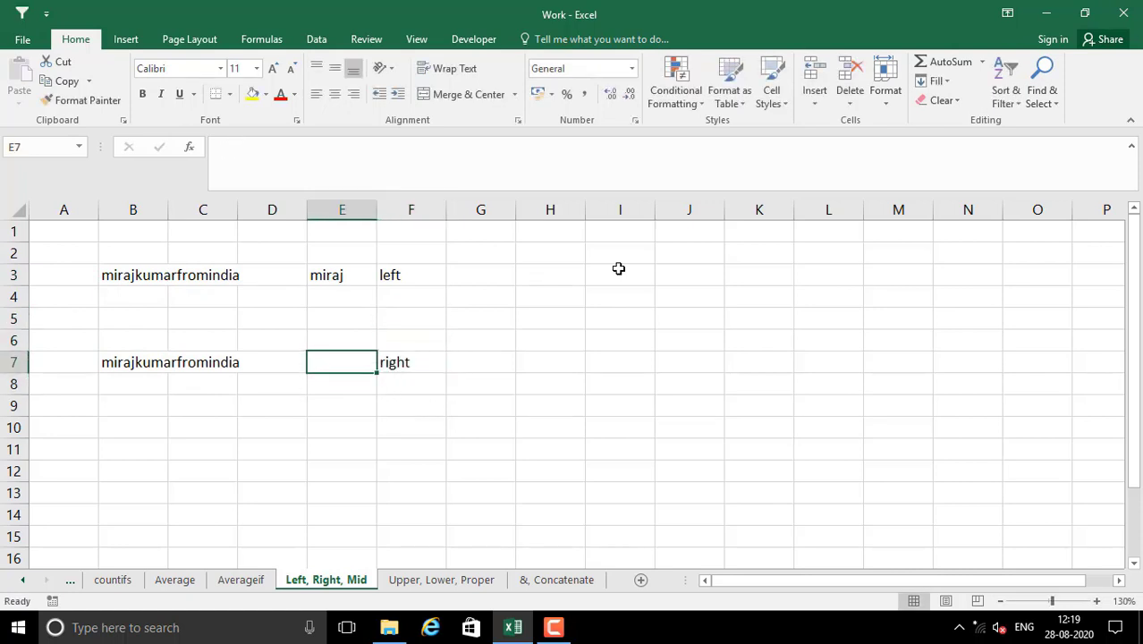
type("=")
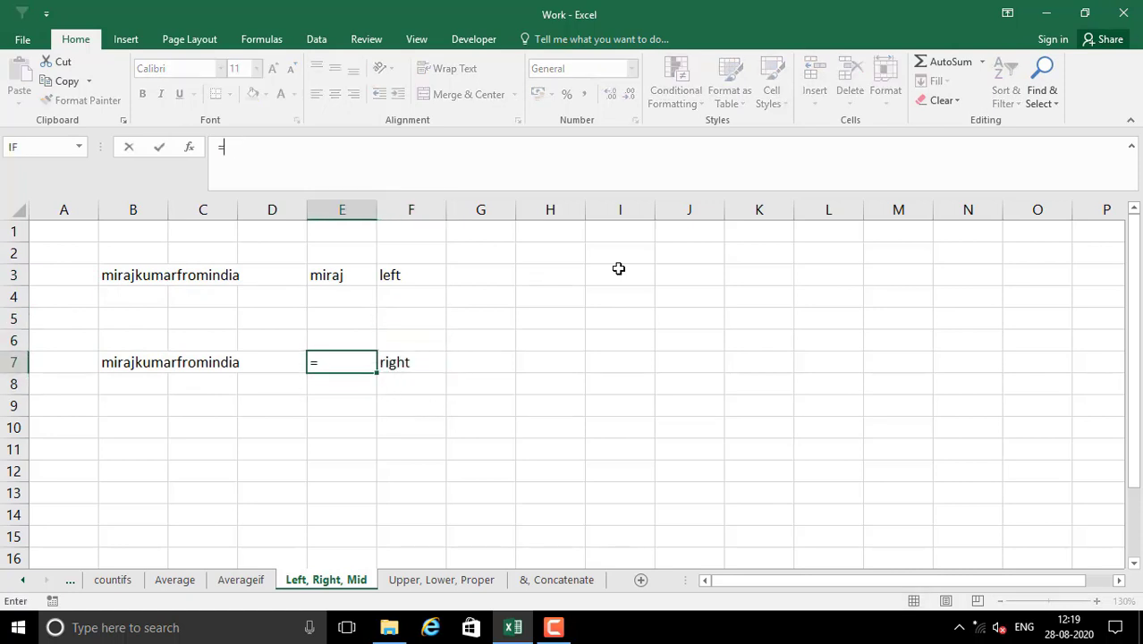
type("+right")
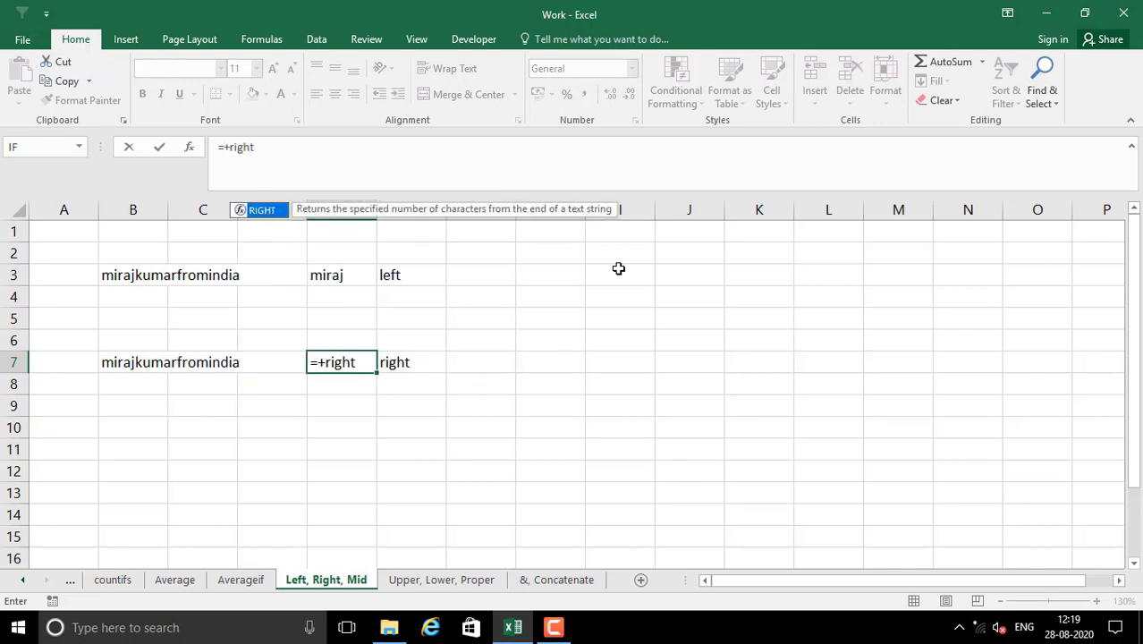
type("(")
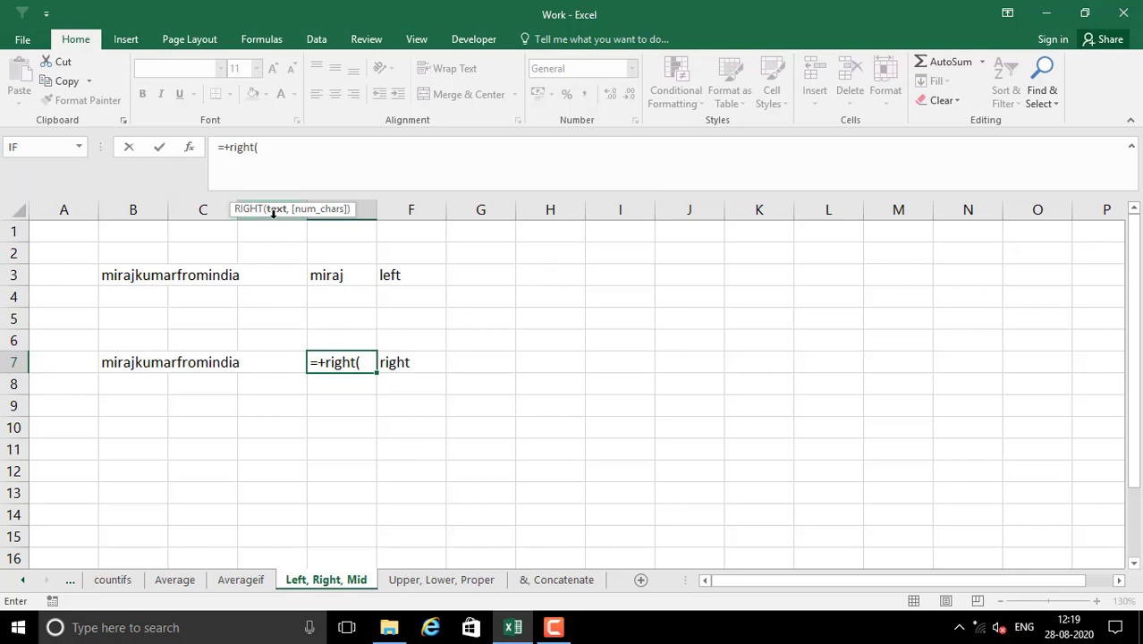
left_click(131, 363)
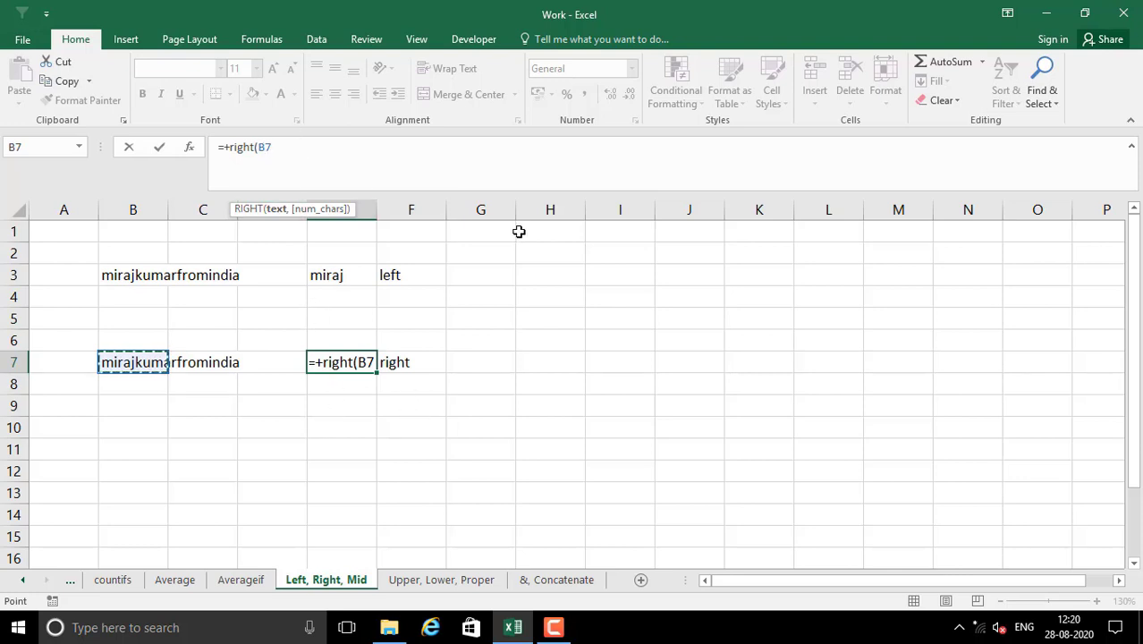
type(",")
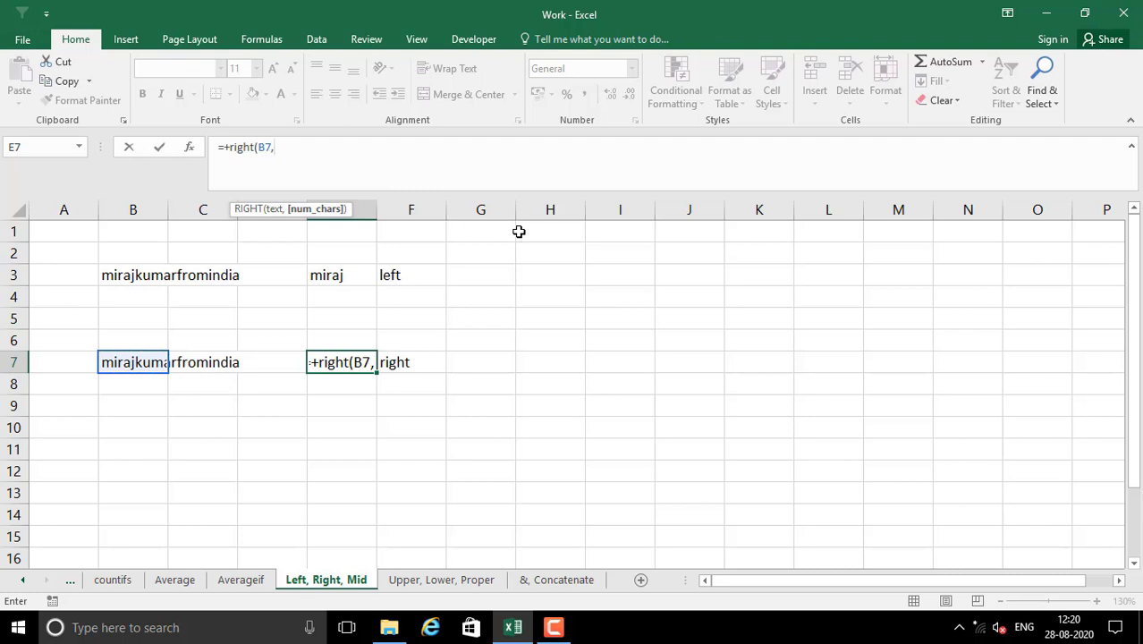
type("5)")
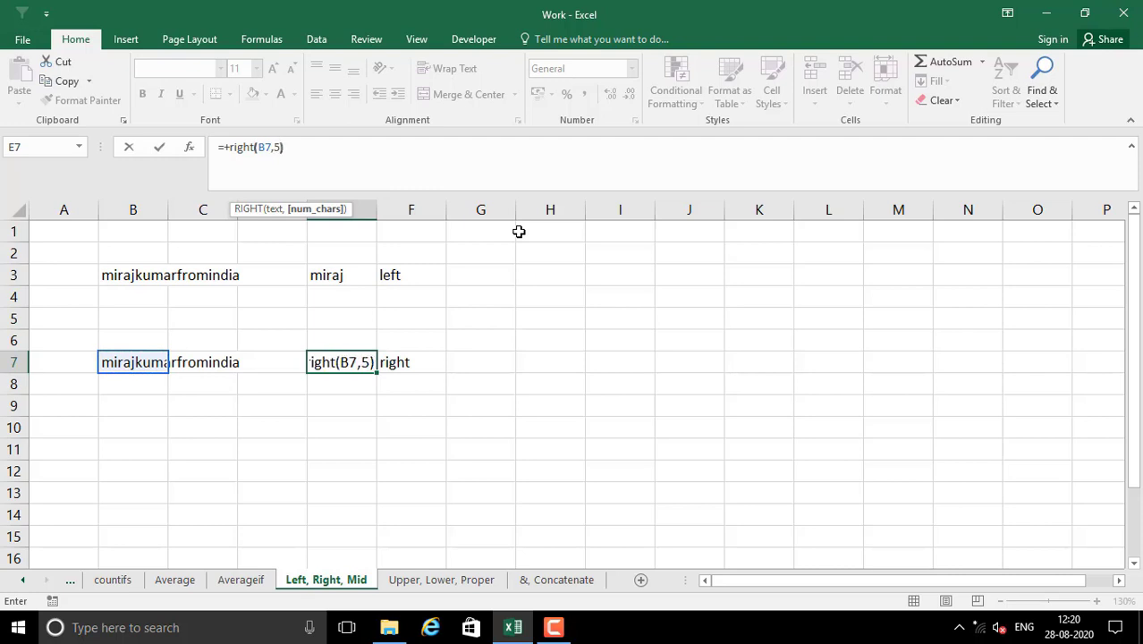
key("Return")
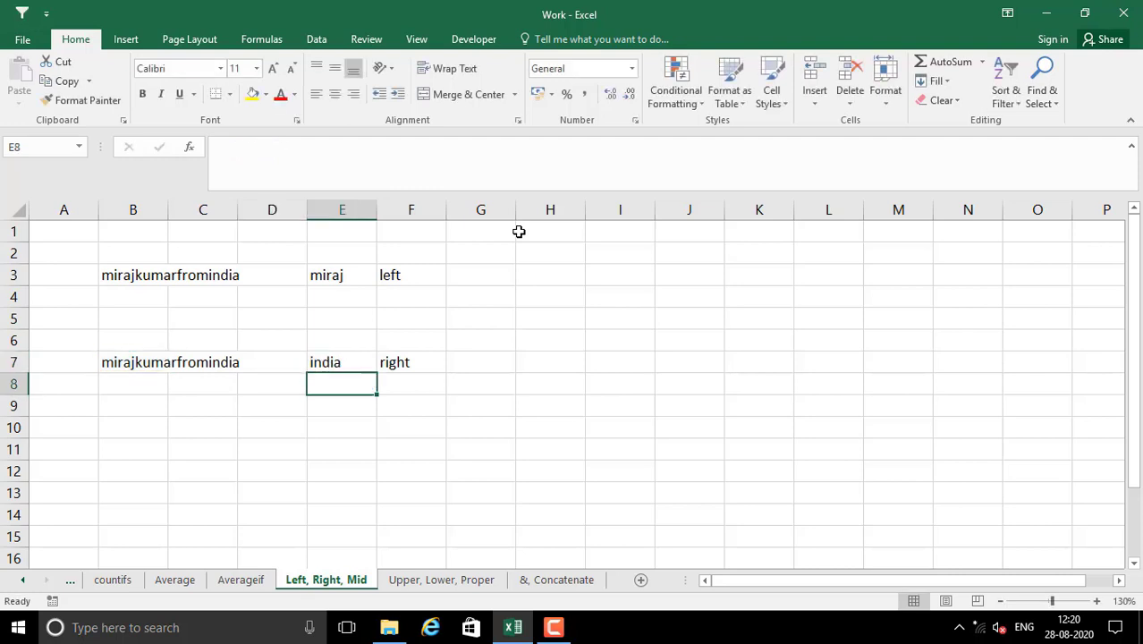
left_click(326, 361)
Step: Move the "left" and "right" labels from F3:F7 to H3:H7
left_click_drag(390, 268, 398, 363)
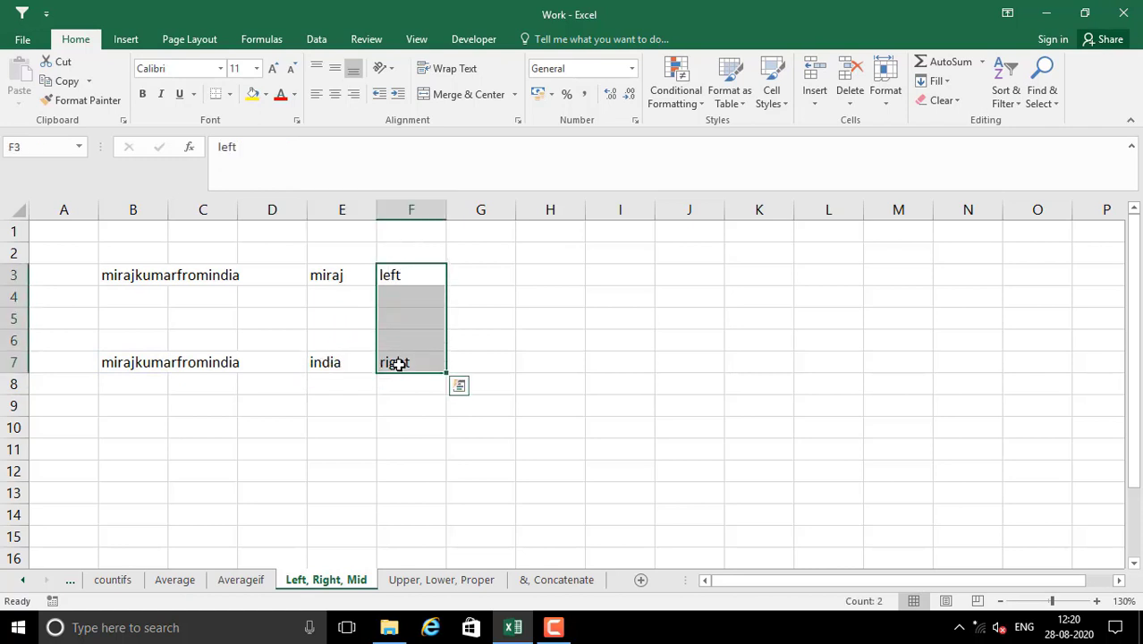
key("ctrl+c")
left_click(544, 269)
key("ctrl+v")
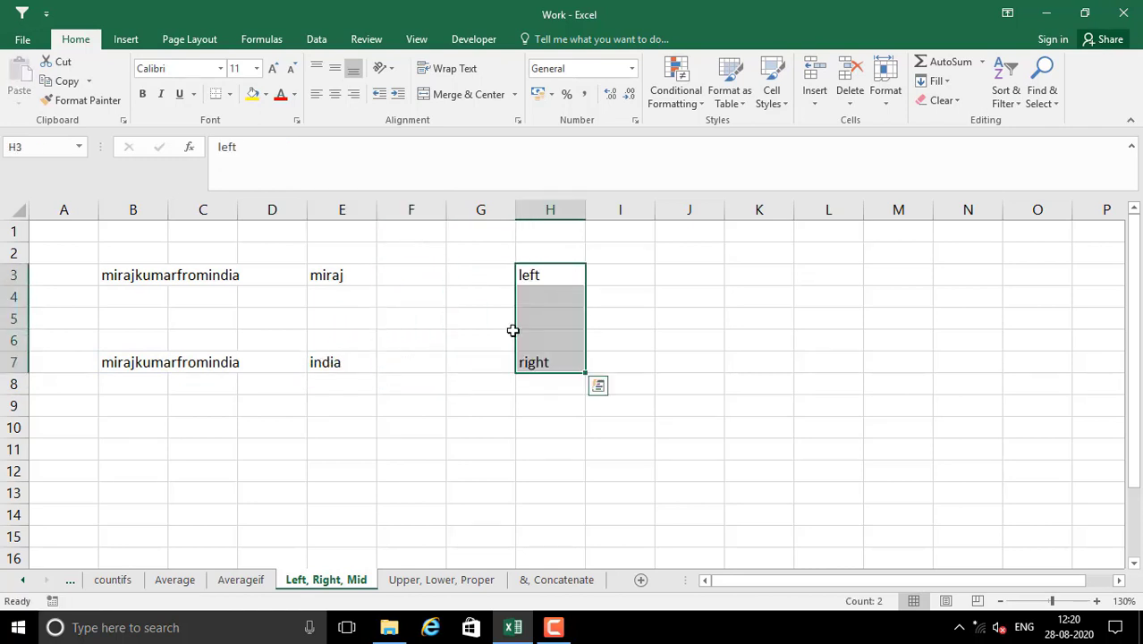
Step: Review the RIGHT formula in cell E7 and try 3 as its number of characters
left_click(403, 379)
double_click(324, 362)
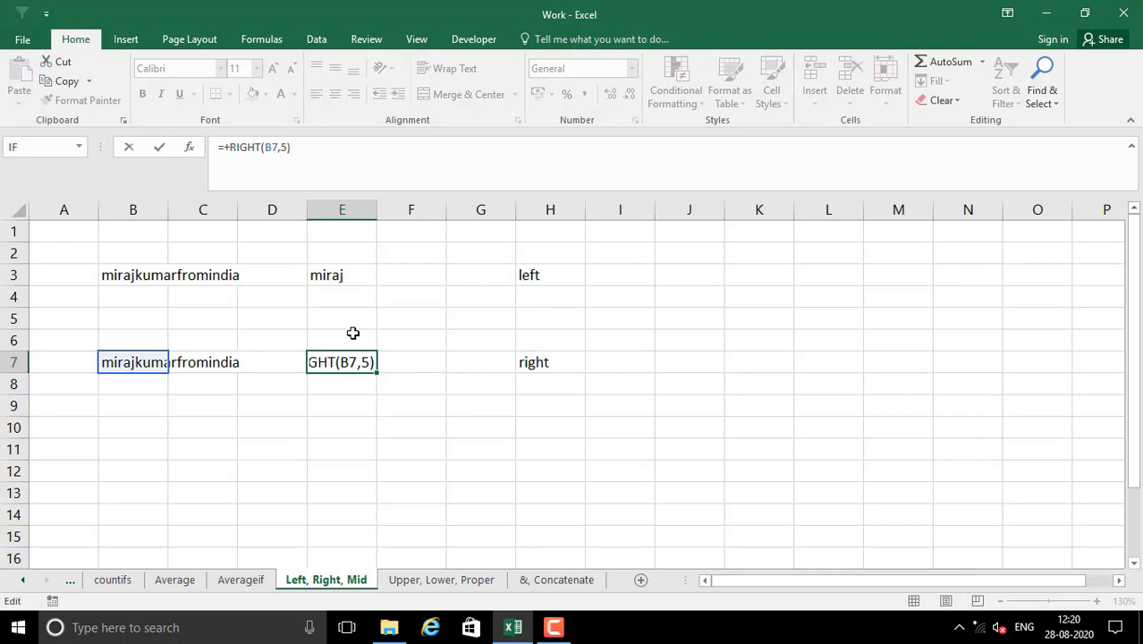
left_click(347, 365)
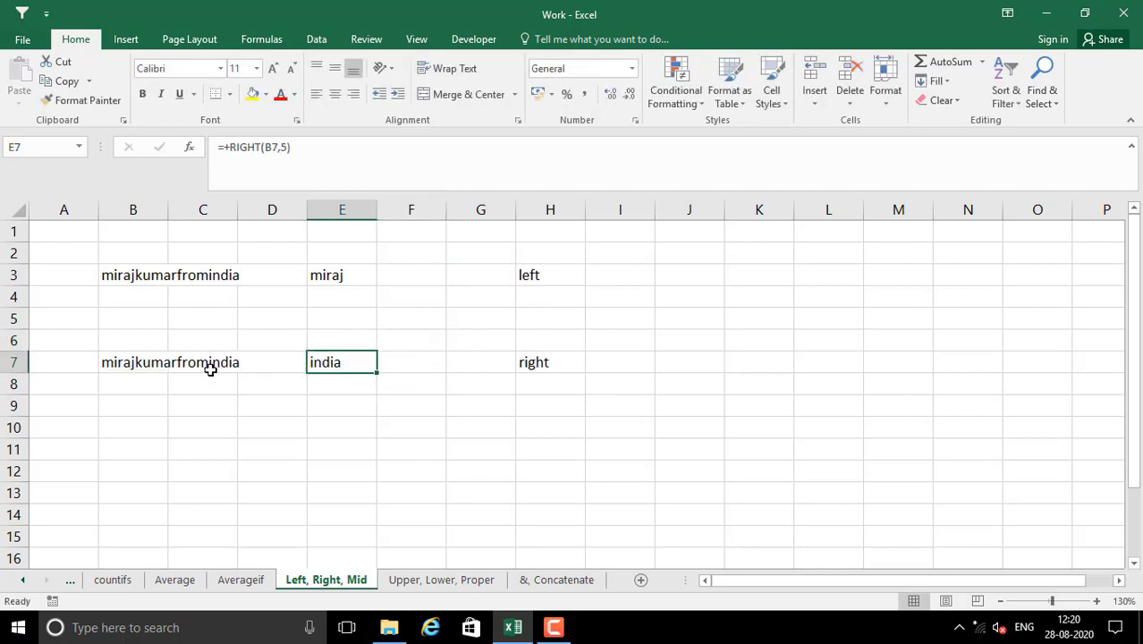
double_click(338, 359)
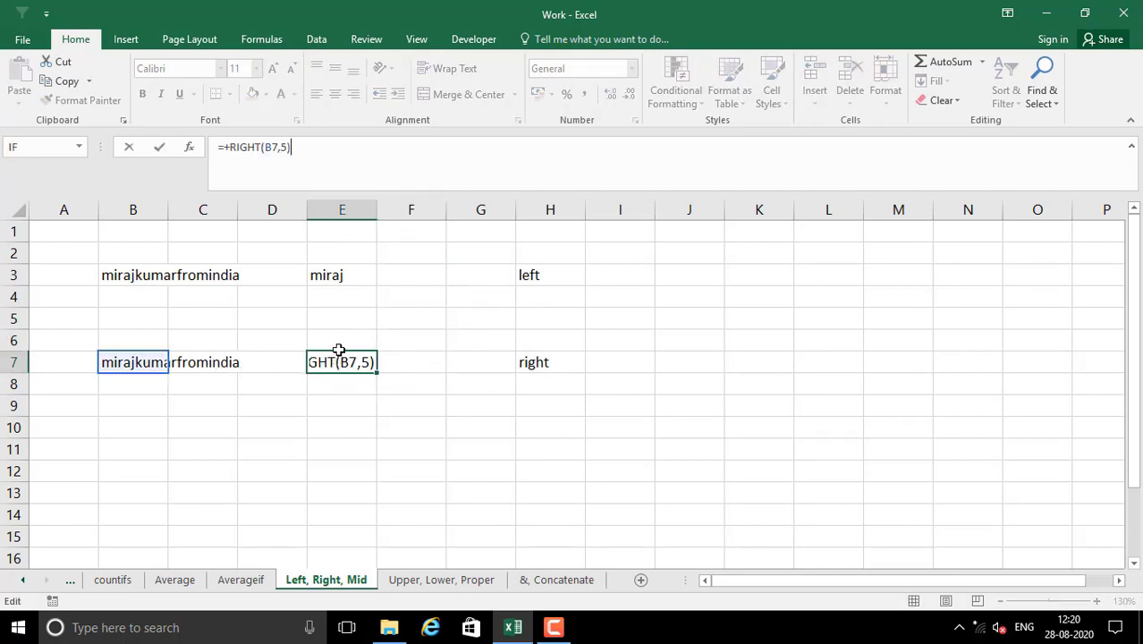
left_click(283, 147)
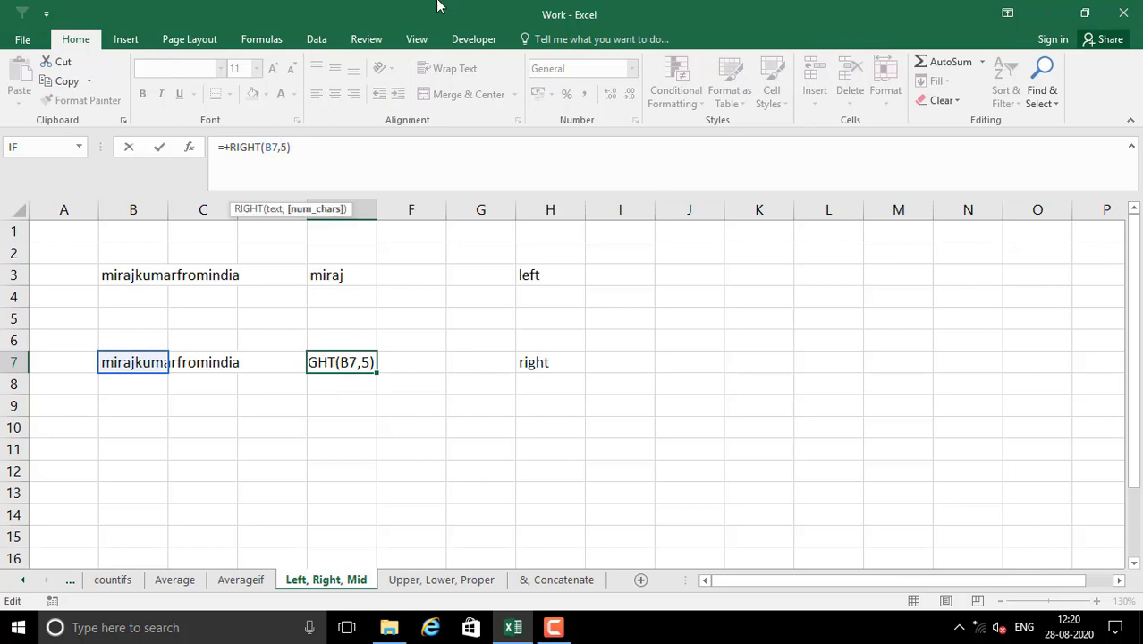
key("Delete")
type("3")
key("Return")
left_click(350, 366)
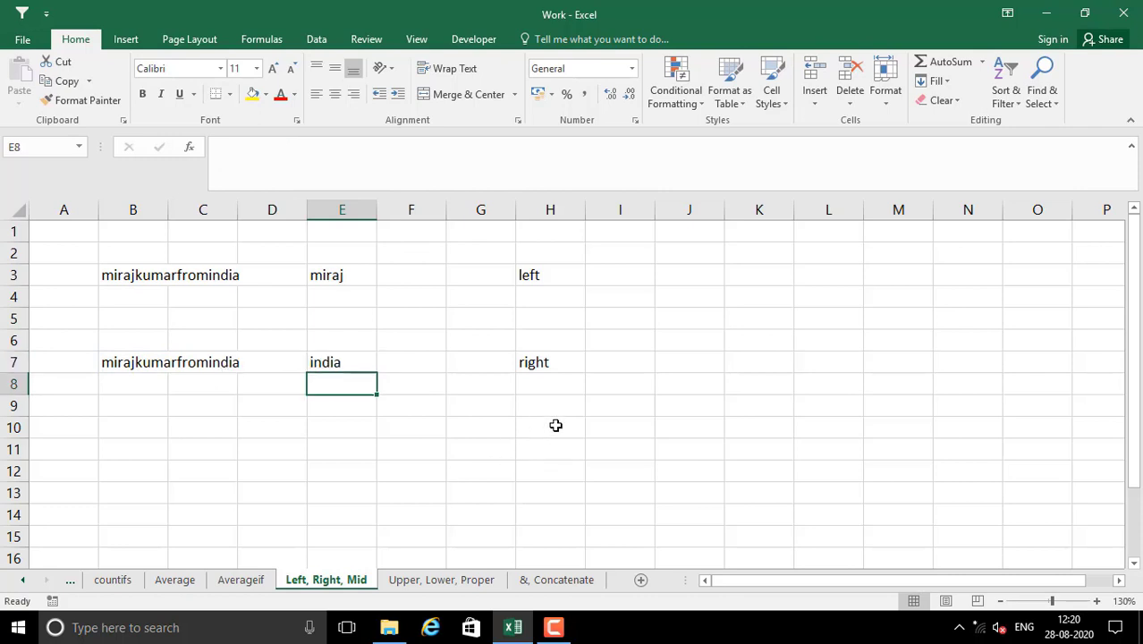
Step: Copy the sample text from cell B7 to cell B10
left_click(556, 426)
left_click(136, 425)
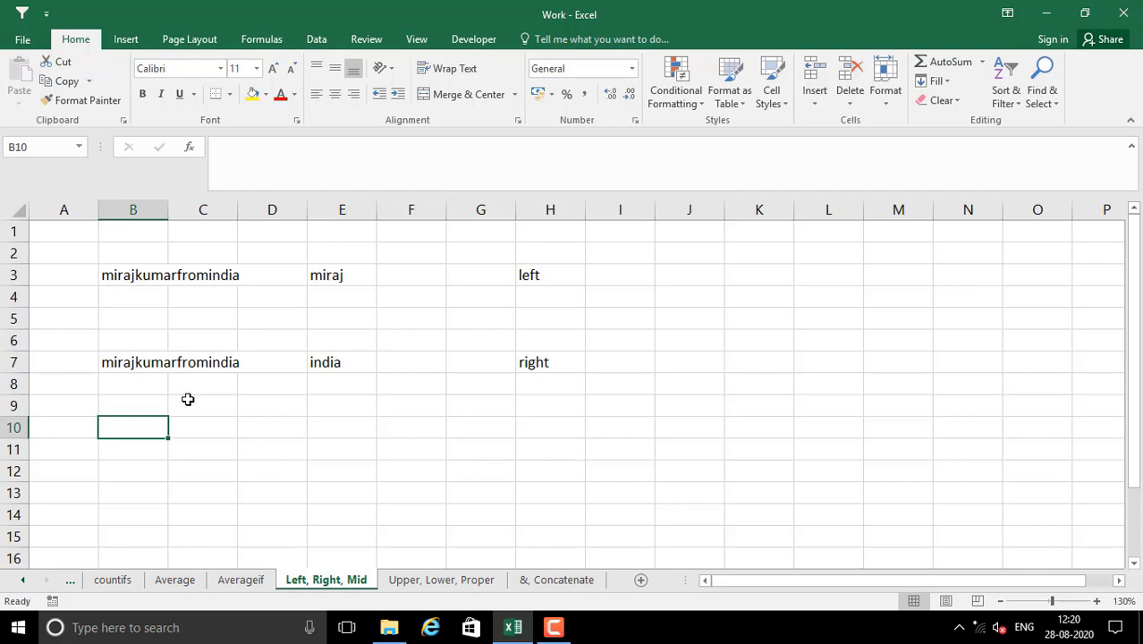
left_click(124, 361)
key("ctrl+c")
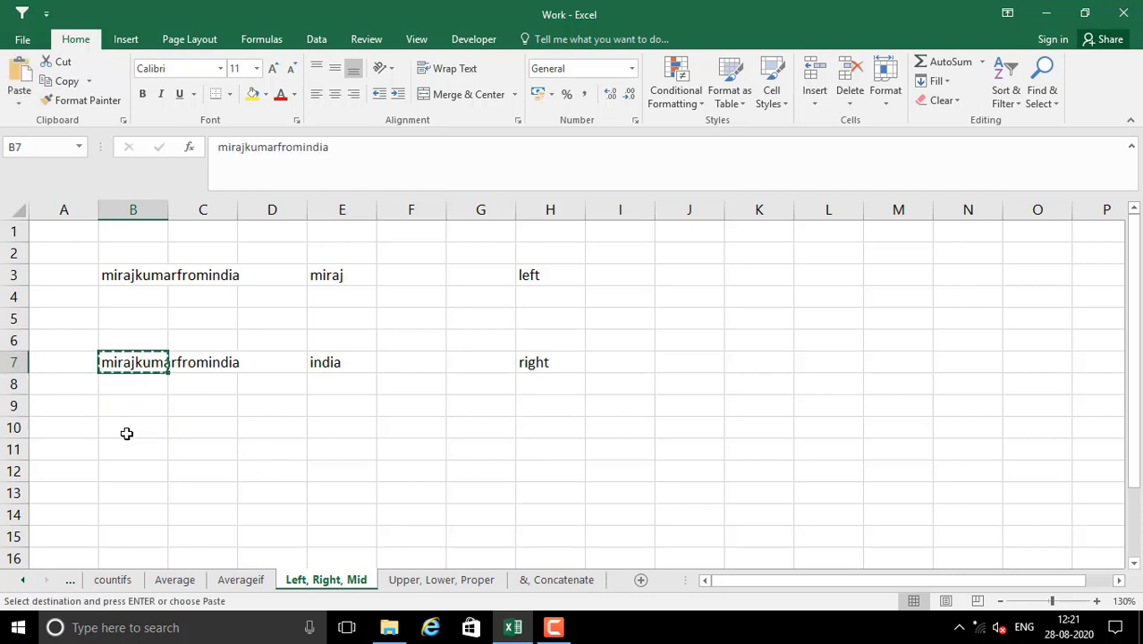
left_click(125, 429)
key("ctrl+v")
Step: Label the third example "mid" in cell H10
left_click(566, 427)
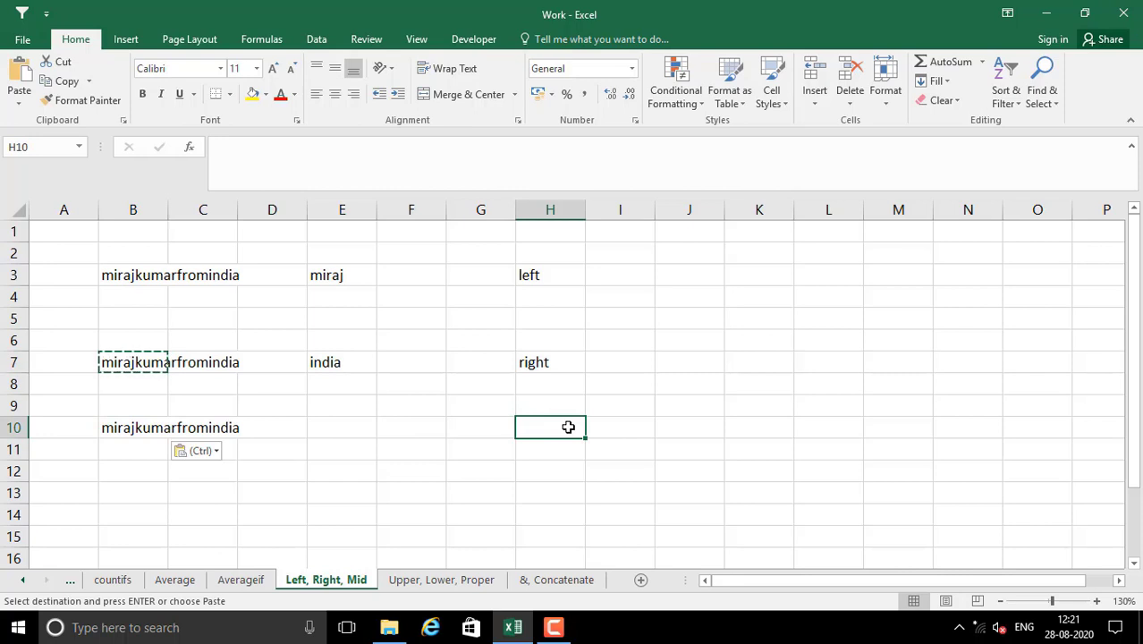
type("mid")
key("Return")
key("Up")
key("Left")
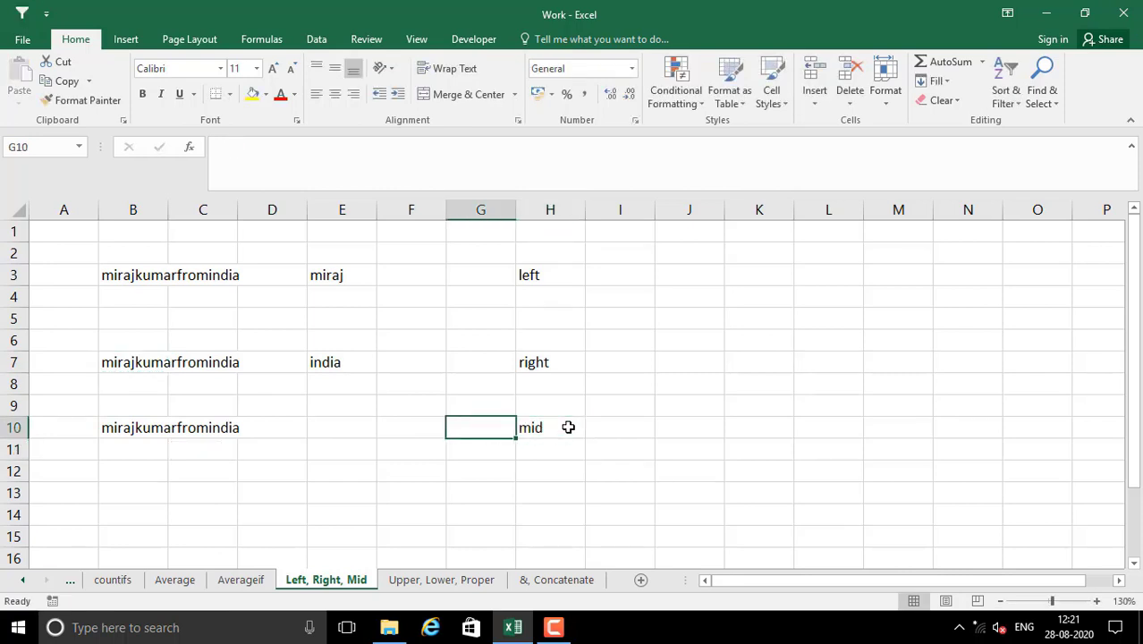
Step: Enter a MID formula in cell E10 that extracts 5 characters from B10, starting at character 6
key("Left")
key("Left")
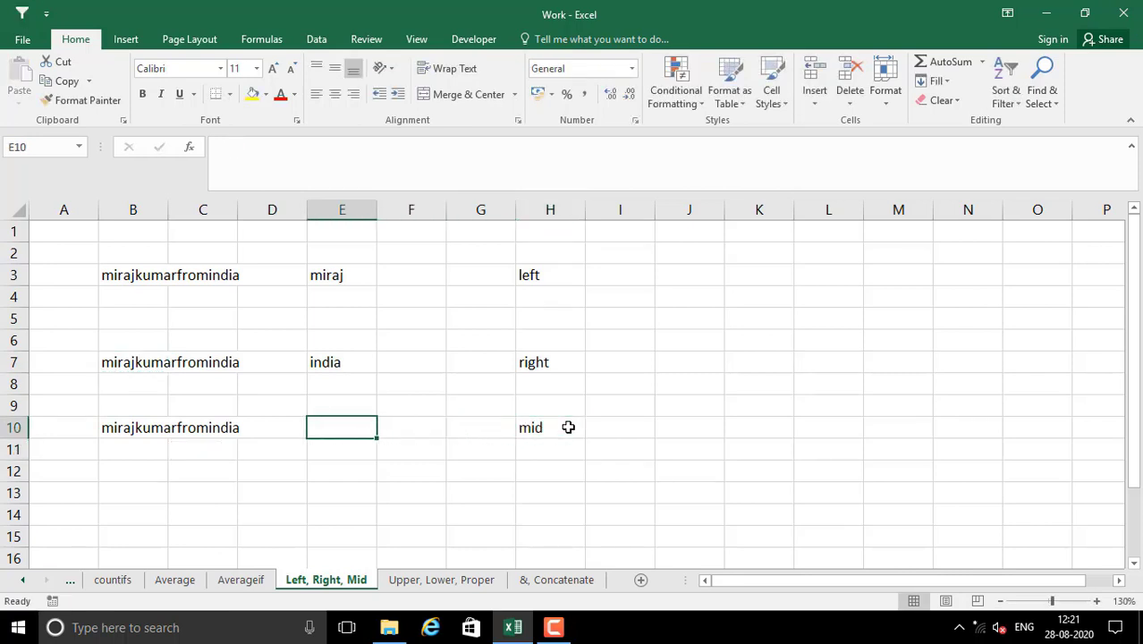
type("=")
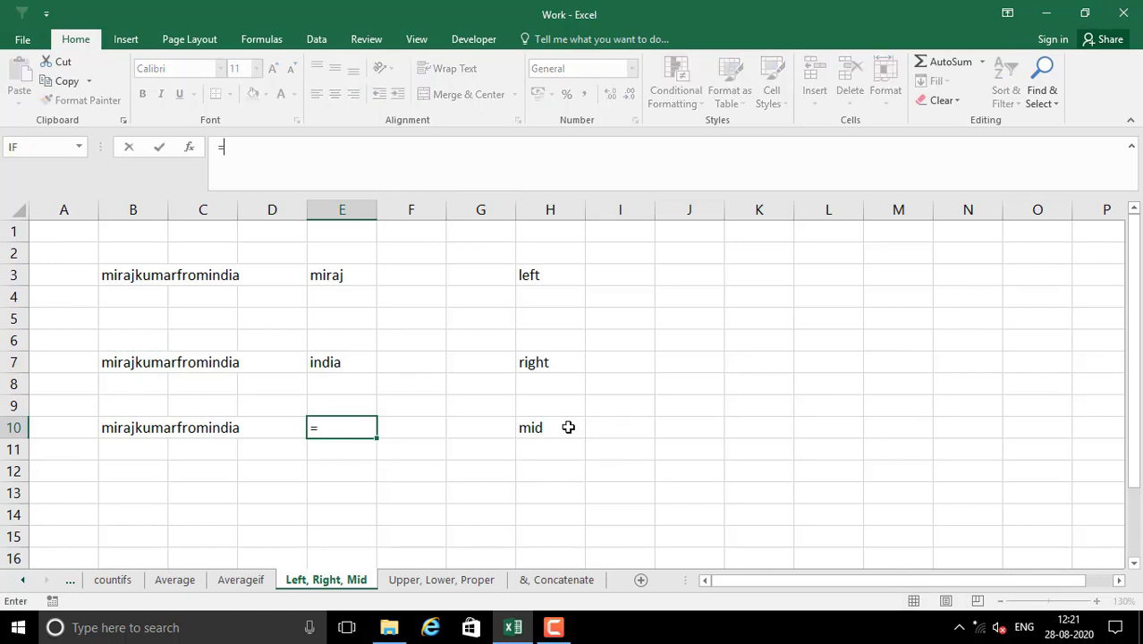
type("+m")
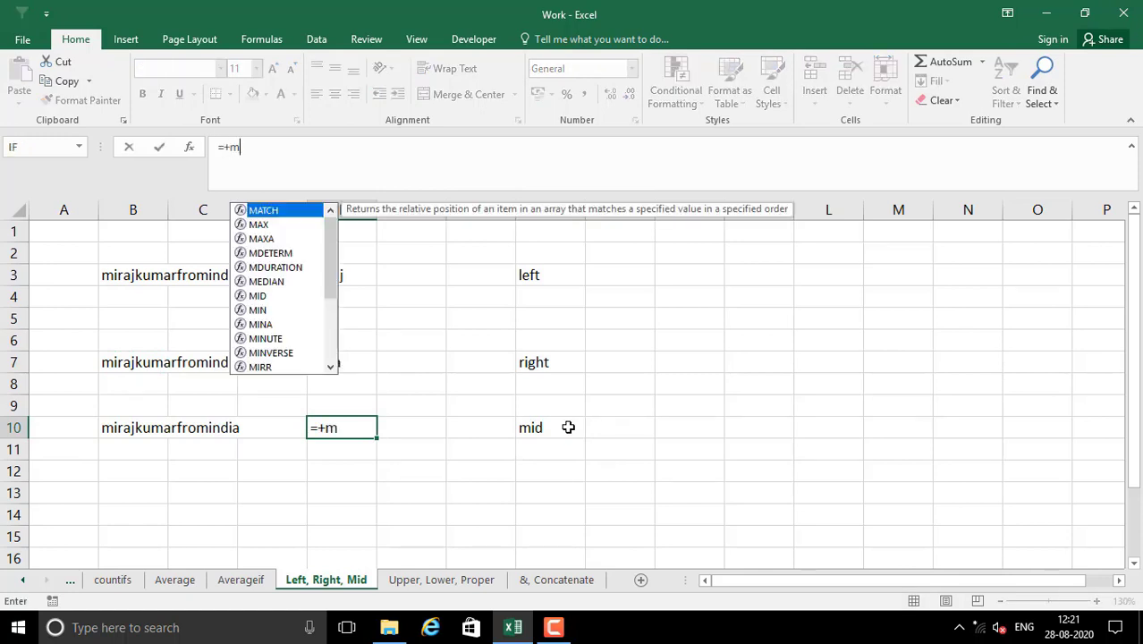
type("id(")
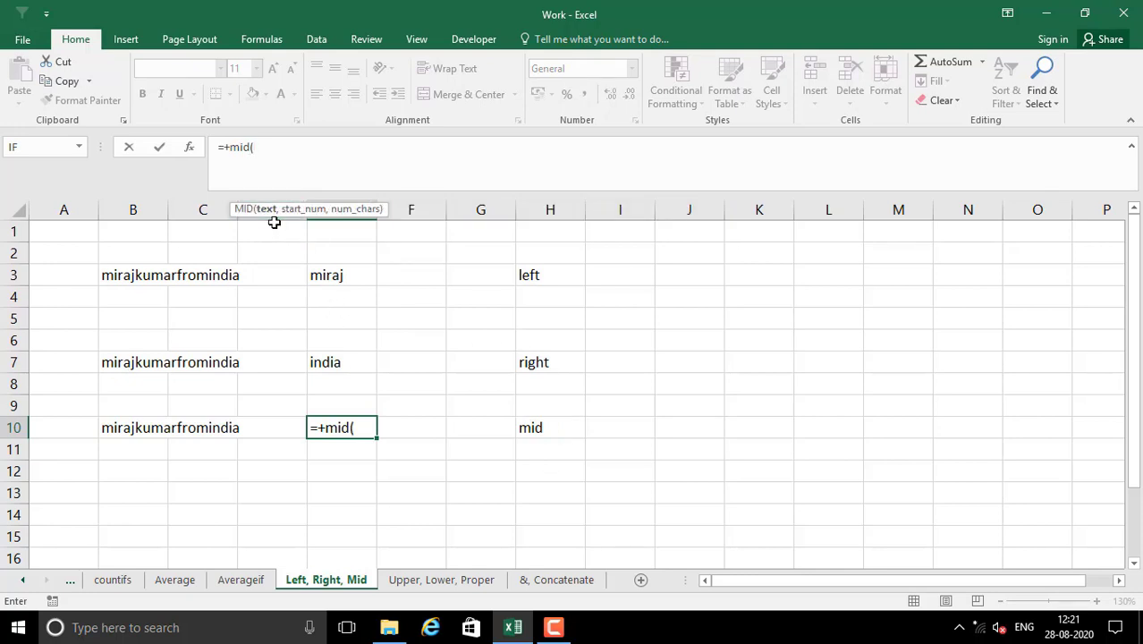
left_click(118, 428)
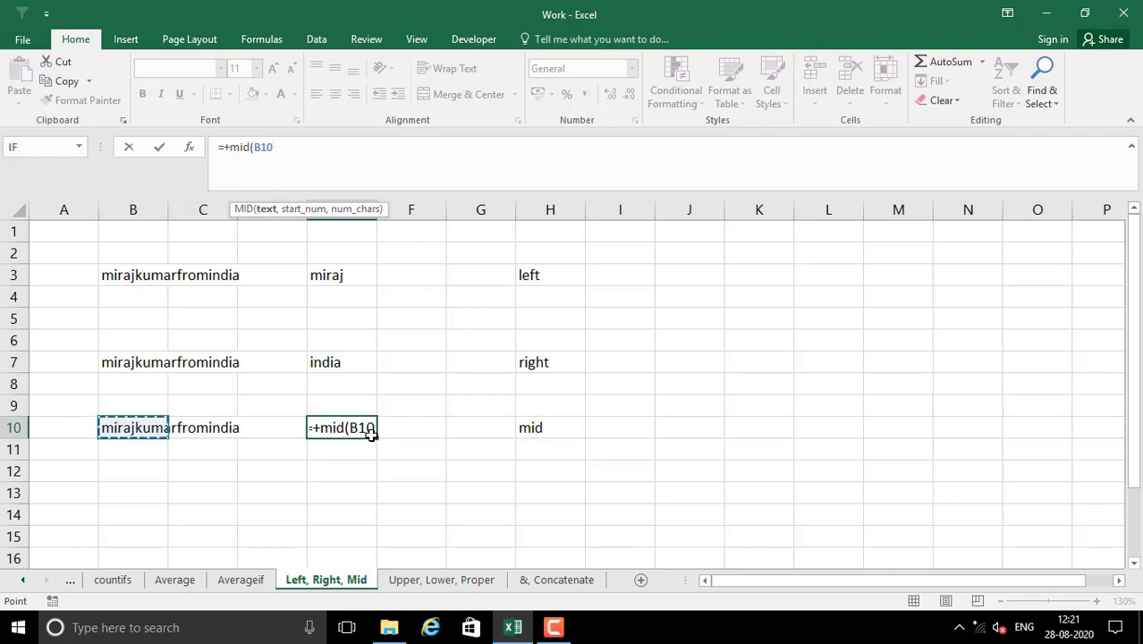
type(",")
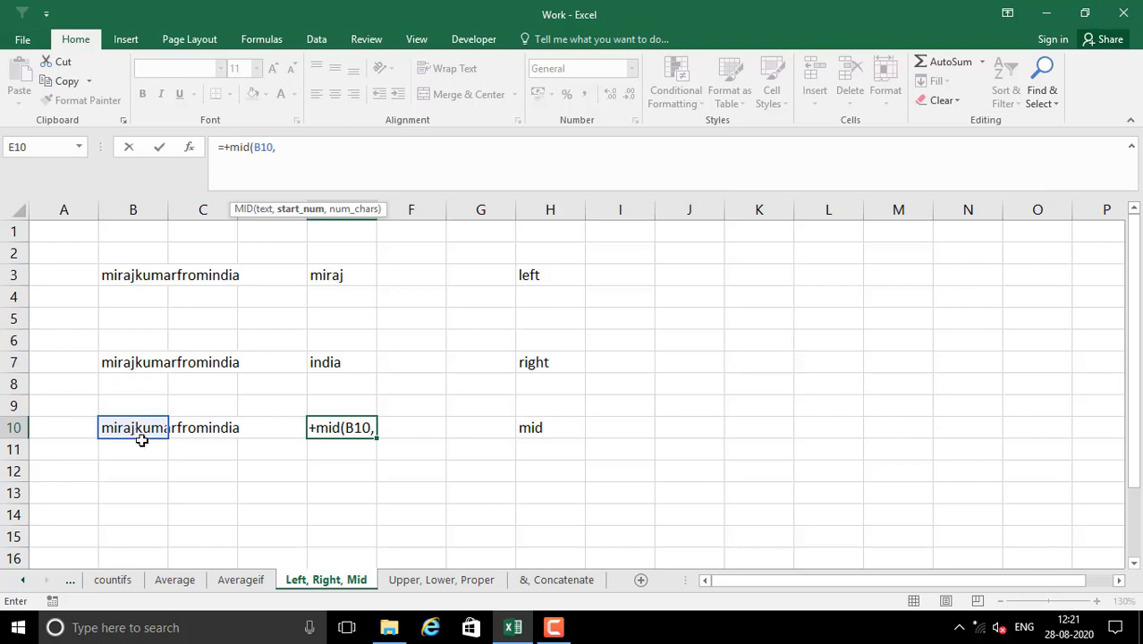
type("4,")
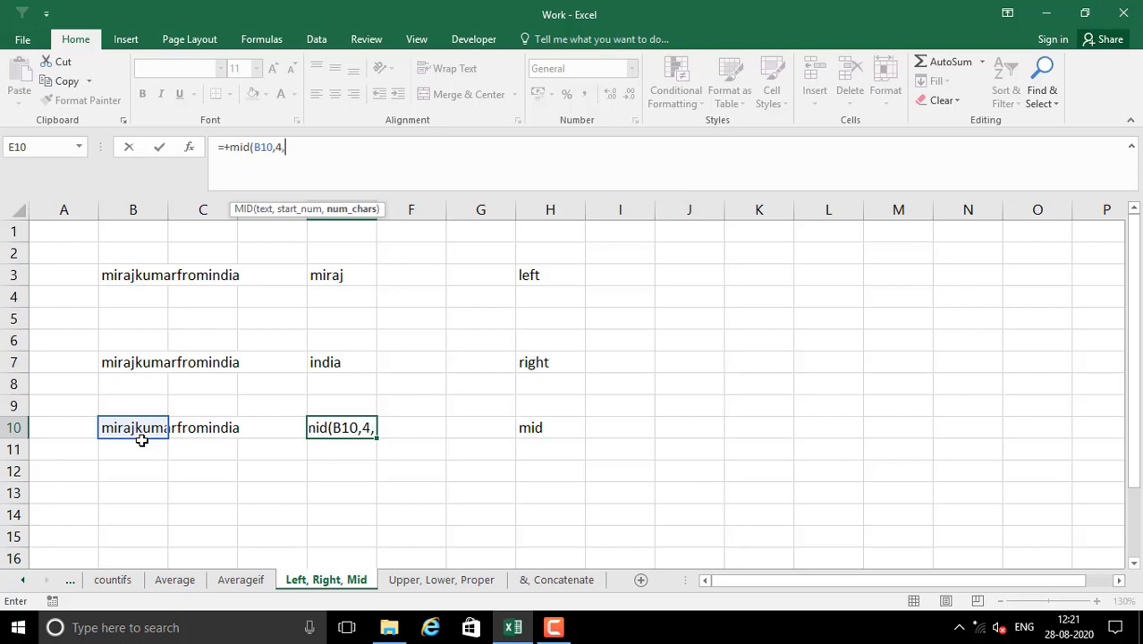
key("BackSpace")
key("BackSpace")
type("6")
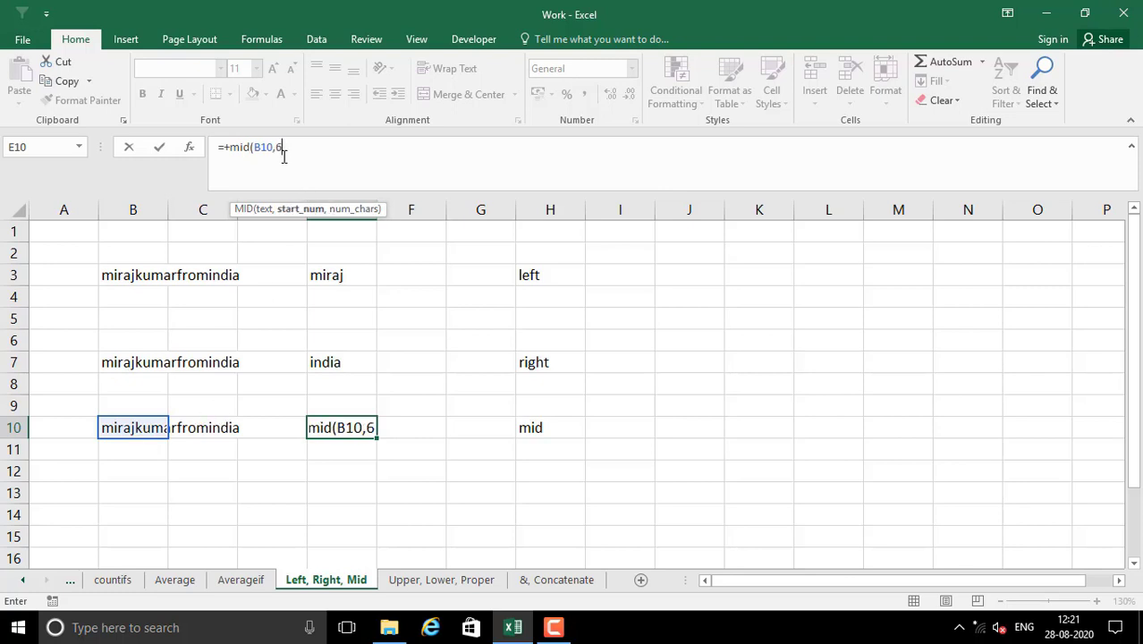
type(",")
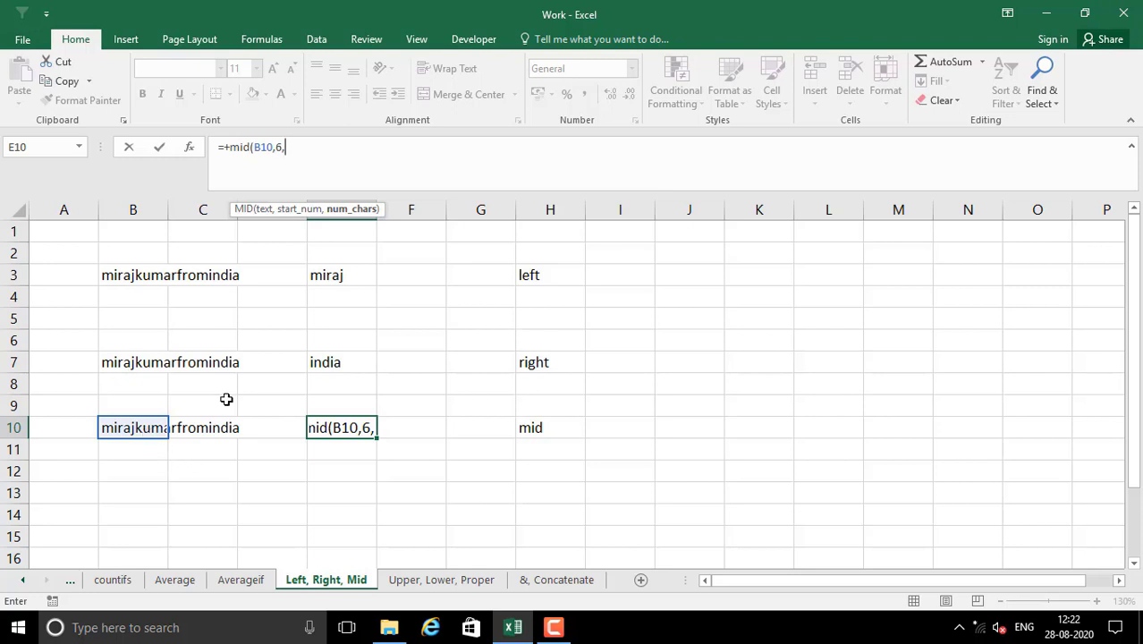
type("5)")
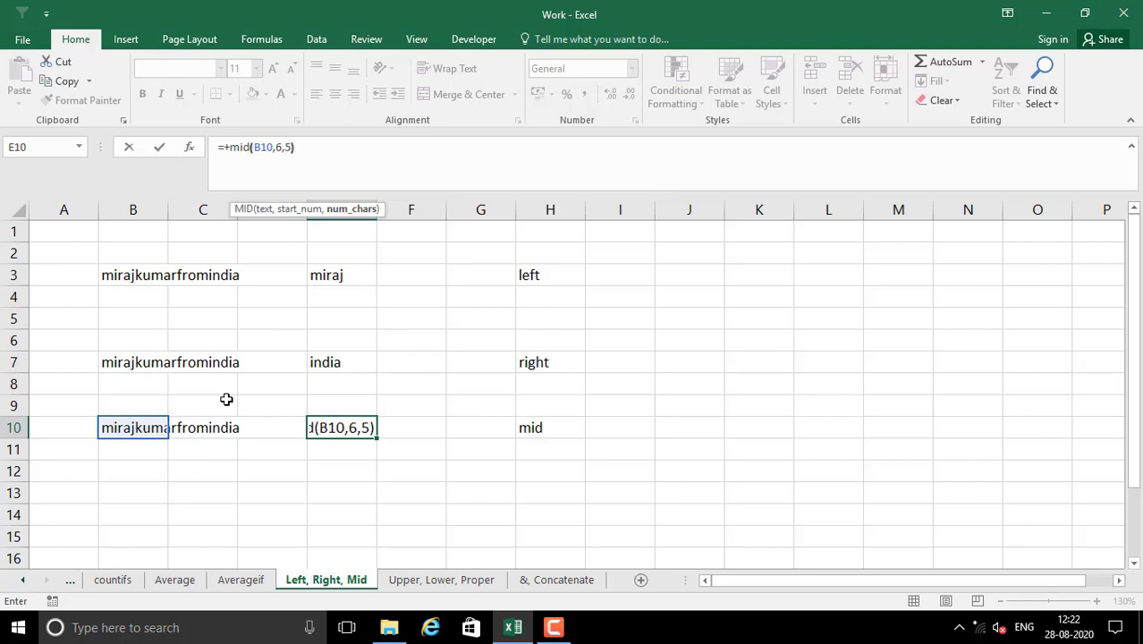
key("Return")
Step: Compare the MID formula in cell E10 with the sample text in cell B10
left_click(345, 427)
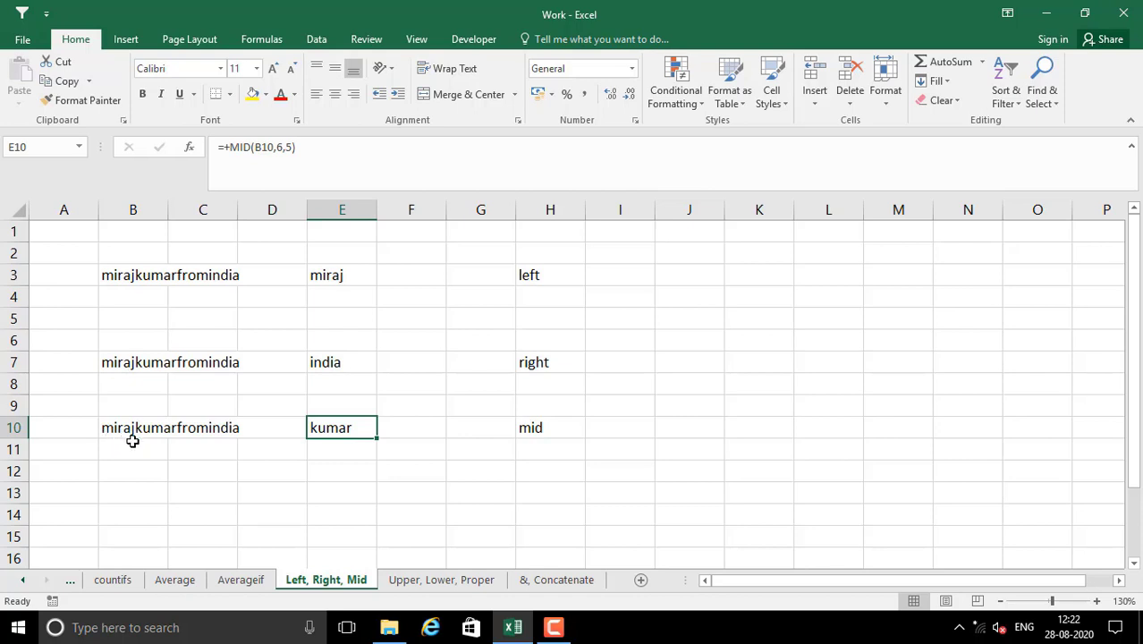
key("Return")
left_click(131, 436)
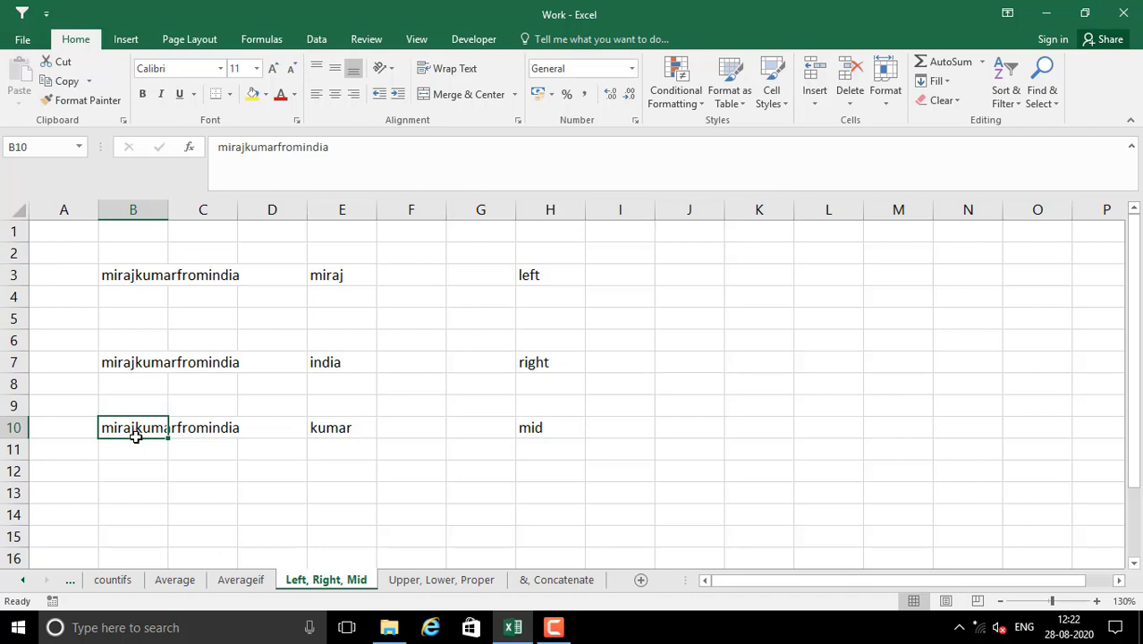
left_click(195, 429)
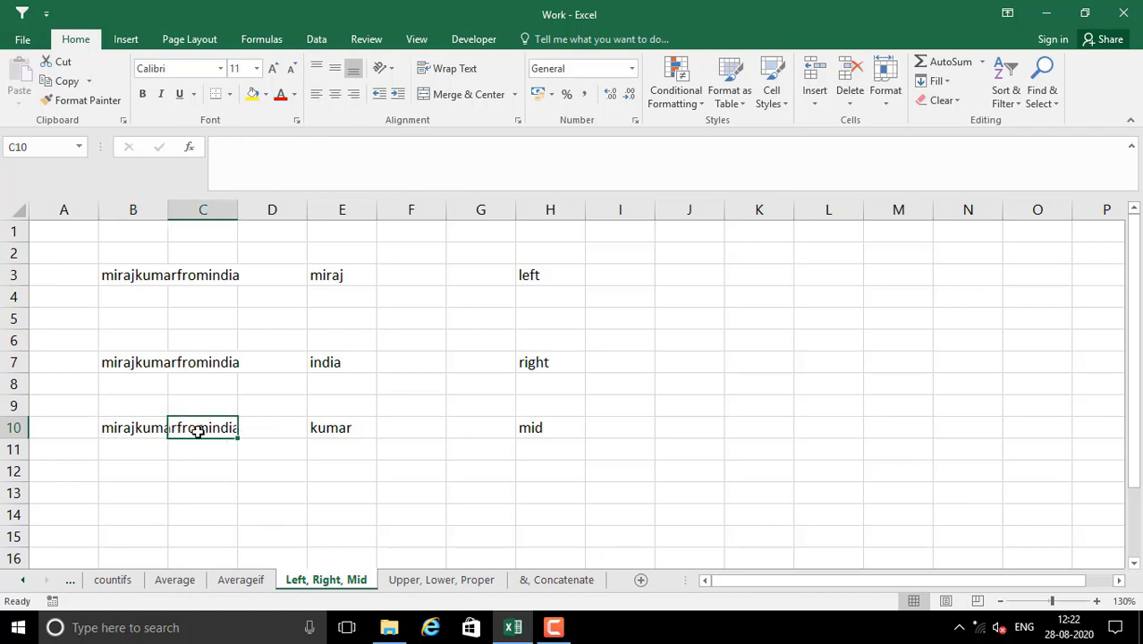
left_click(155, 432)
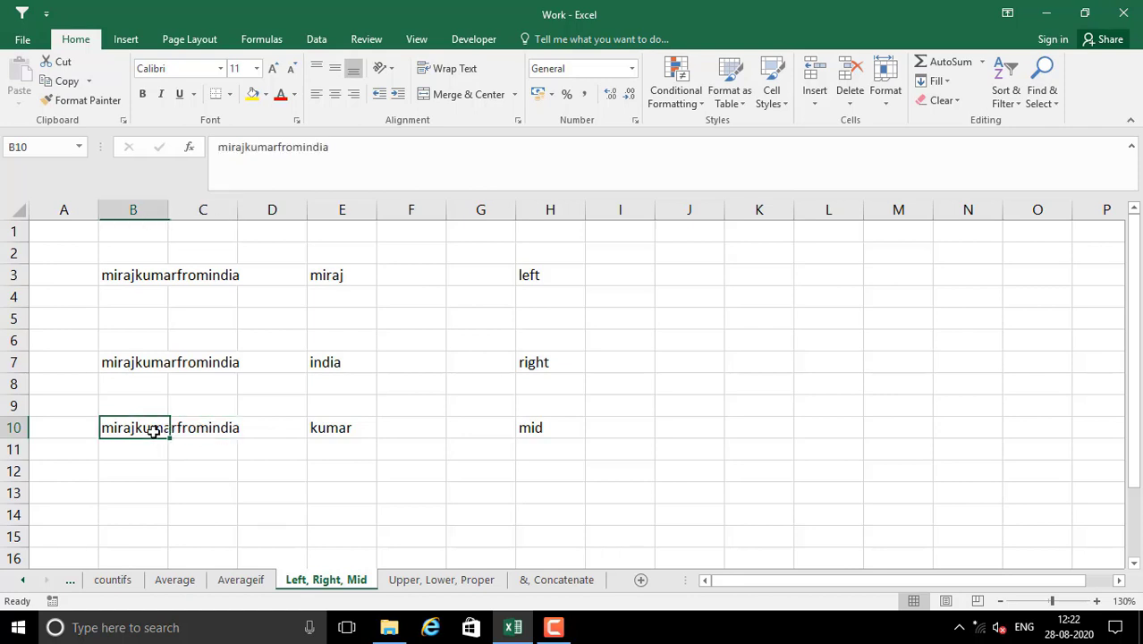
left_click(227, 435)
left_click(326, 437)
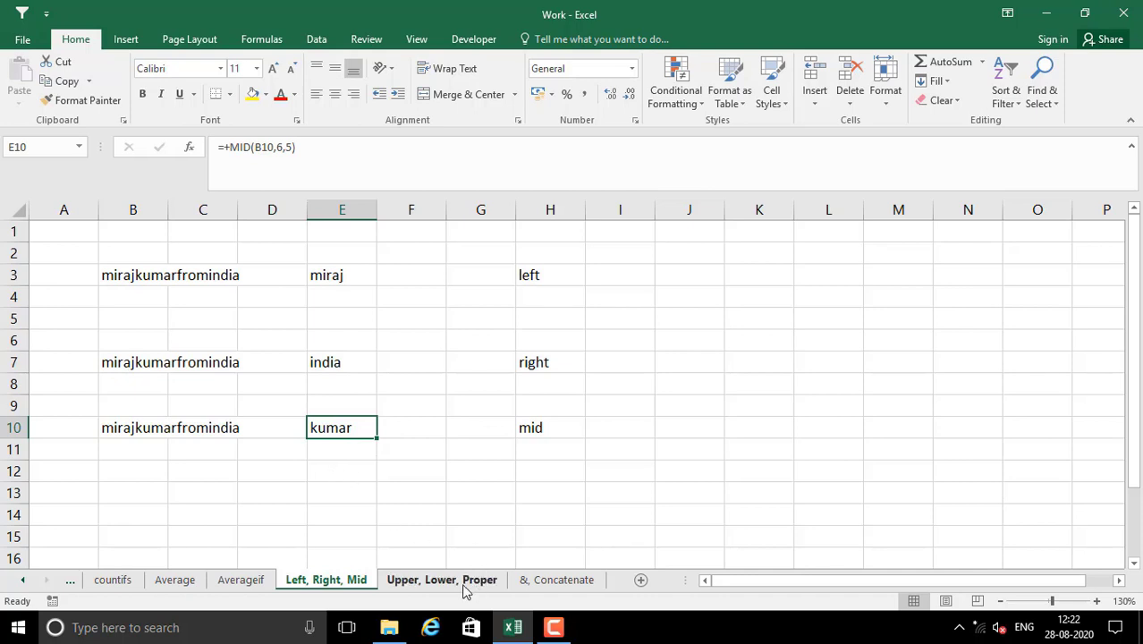
Step: Copy the sample text from cell B10 to cell B3 of the "Upper, Lower, Proper" sheet
left_click(118, 431)
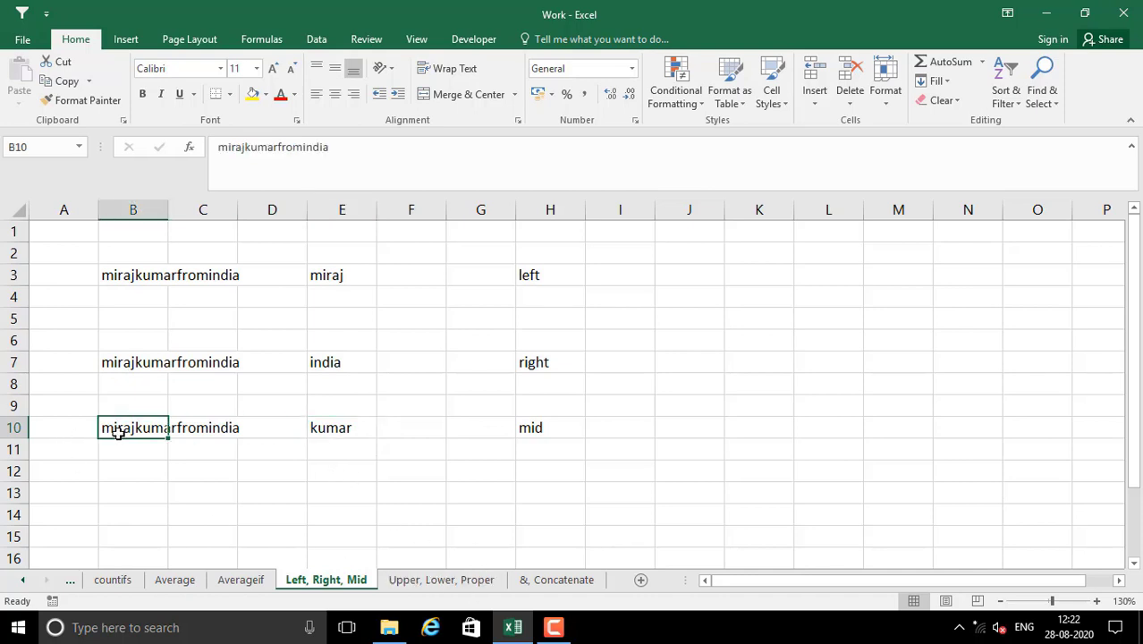
key("ctrl+c")
left_click(441, 580)
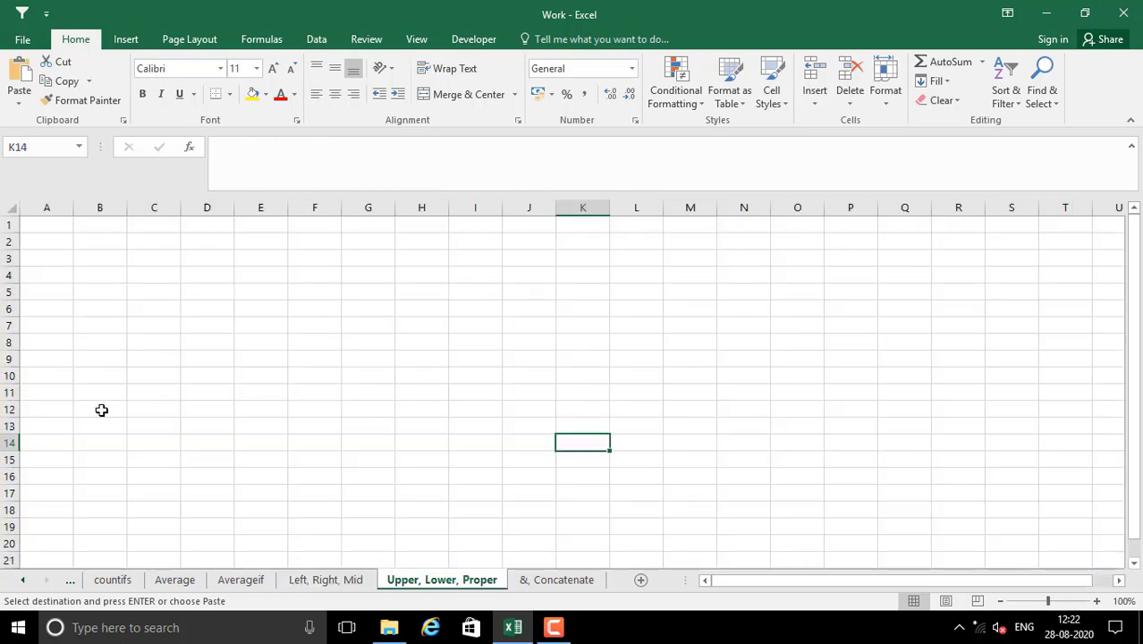
left_click(110, 259)
key("ctrl+v")
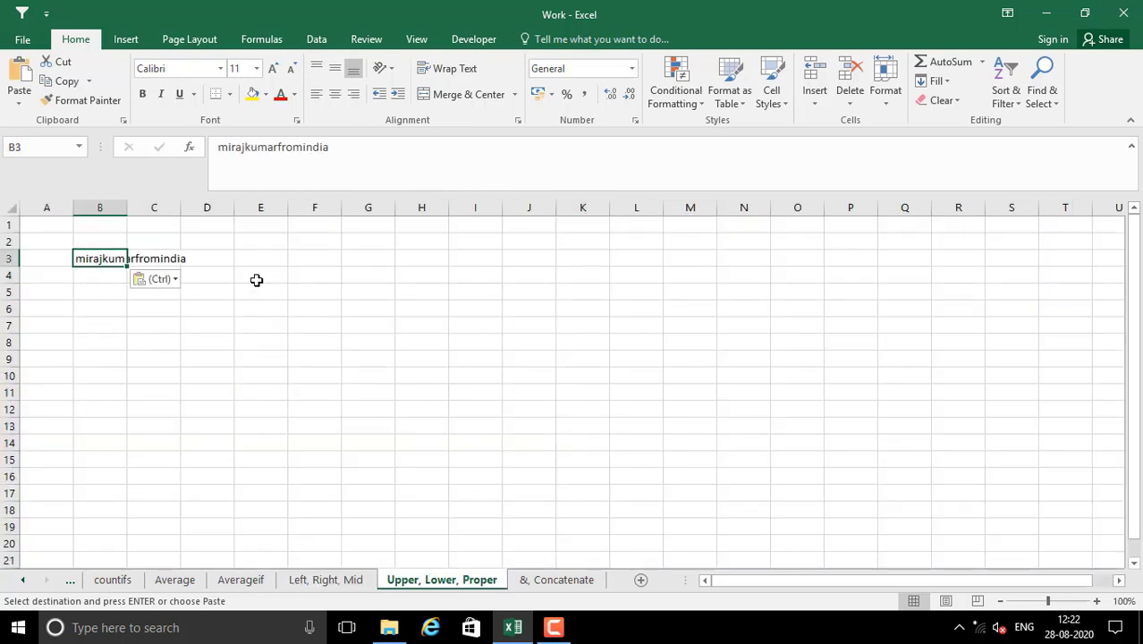
Step: Label the first example "upppar" in cell H3
left_click_drag(281, 257, 326, 258)
left_click(413, 259)
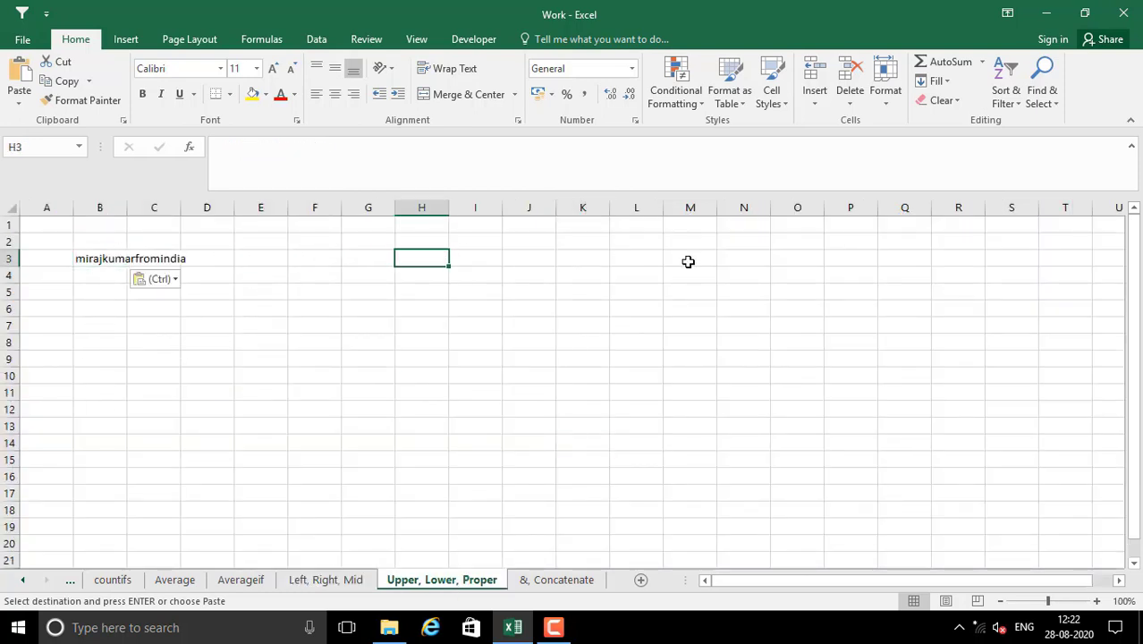
type("uppp")
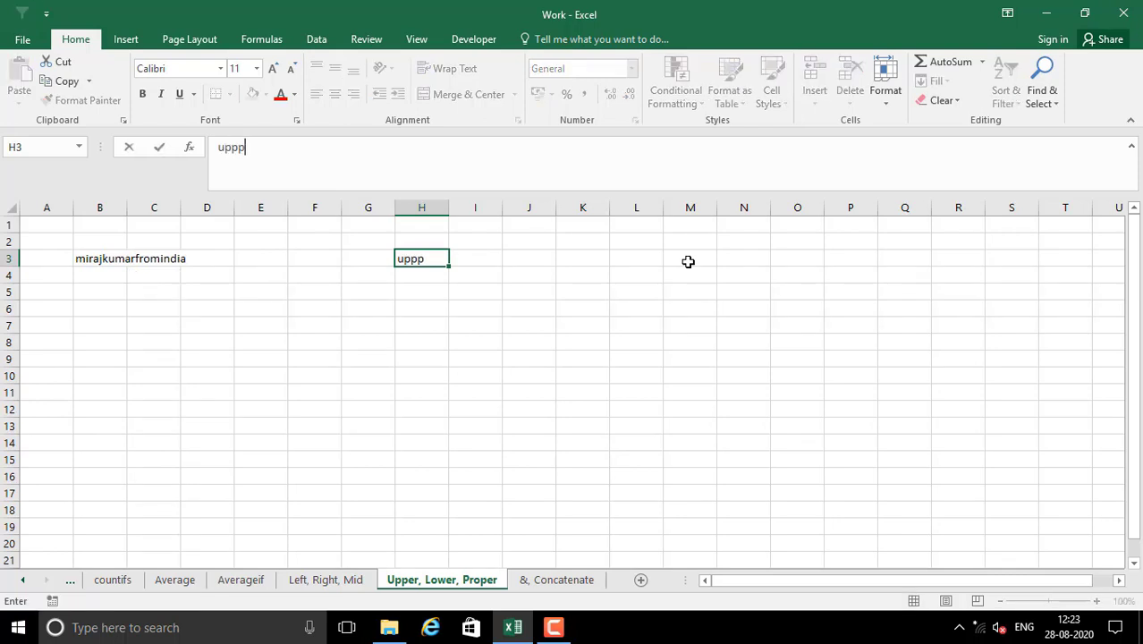
key("Left")
key("Left")
key("Left")
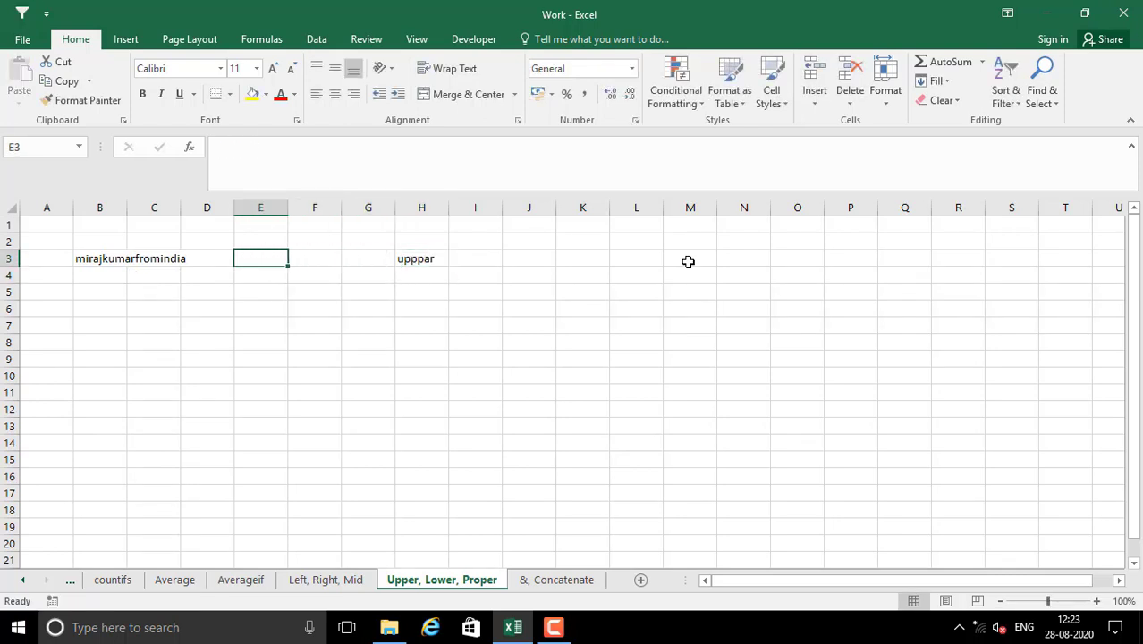
Step: Enter the formula =UPPER(B3) in cell E3 to convert the sample text to capitals
left_click(1098, 602)
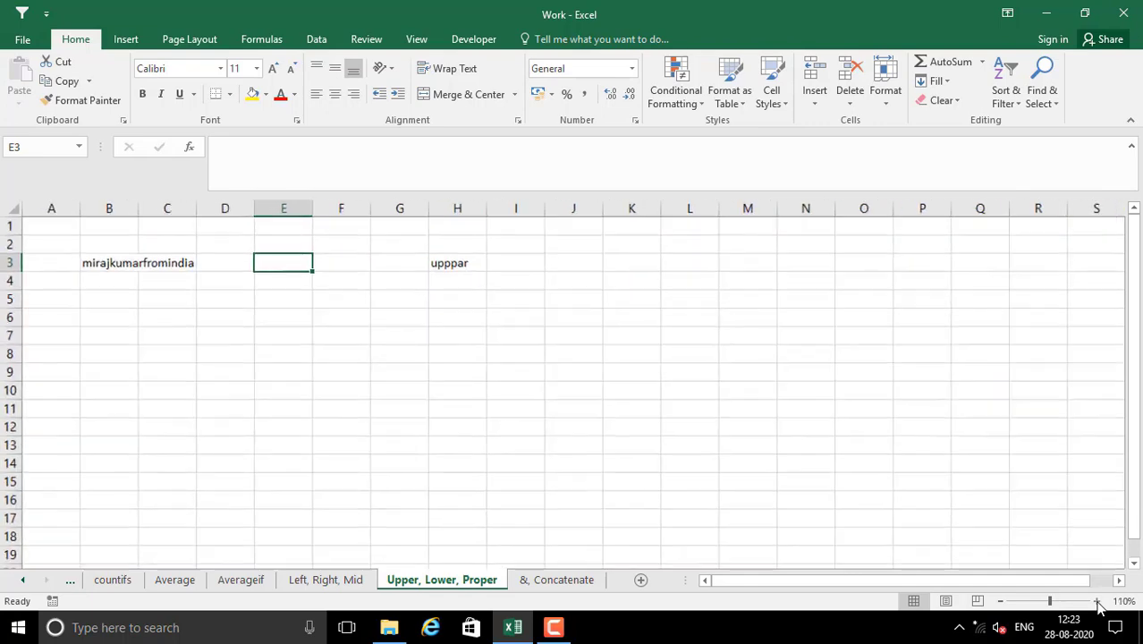
left_click(1097, 602)
left_click(1097, 602)
left_click(1098, 602)
left_click(395, 356)
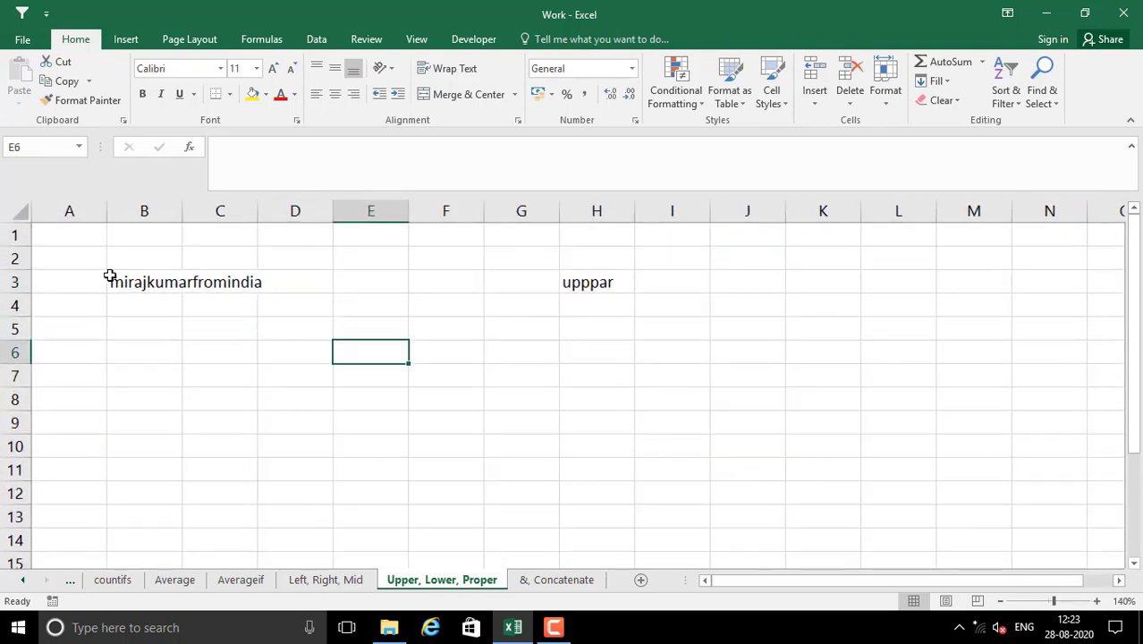
left_click(372, 284)
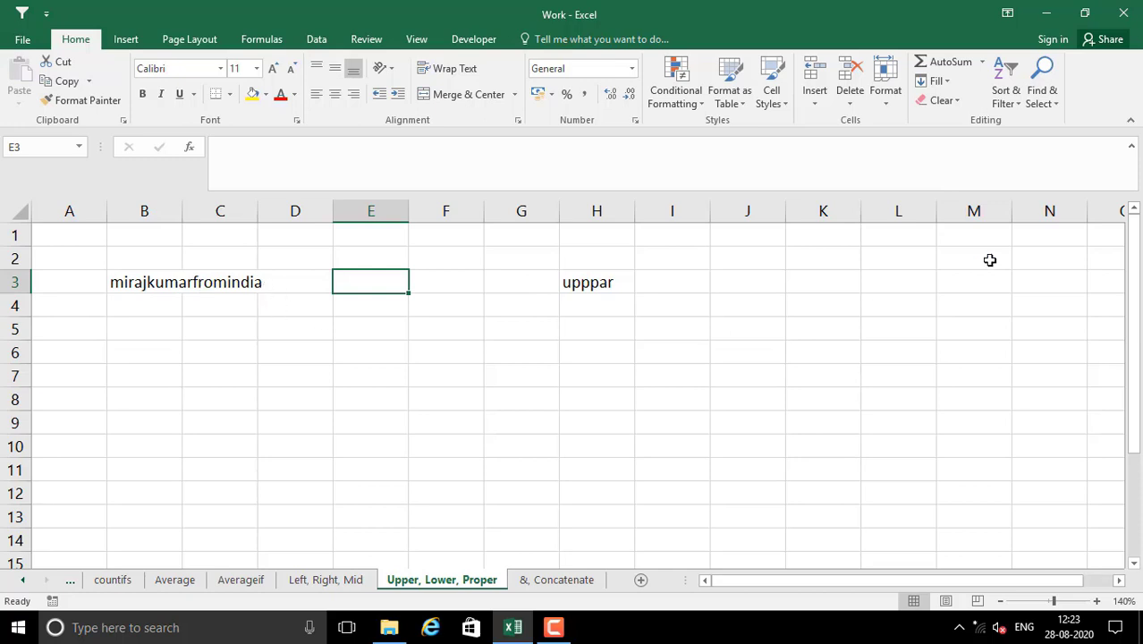
type("=upp")
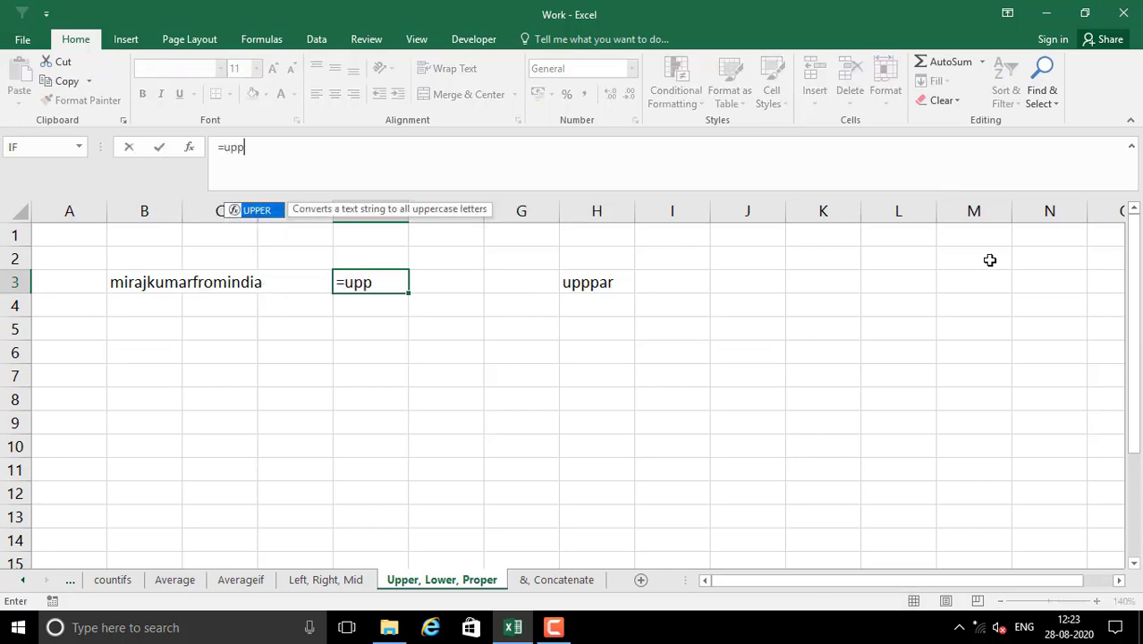
type("er(")
left_click(132, 285)
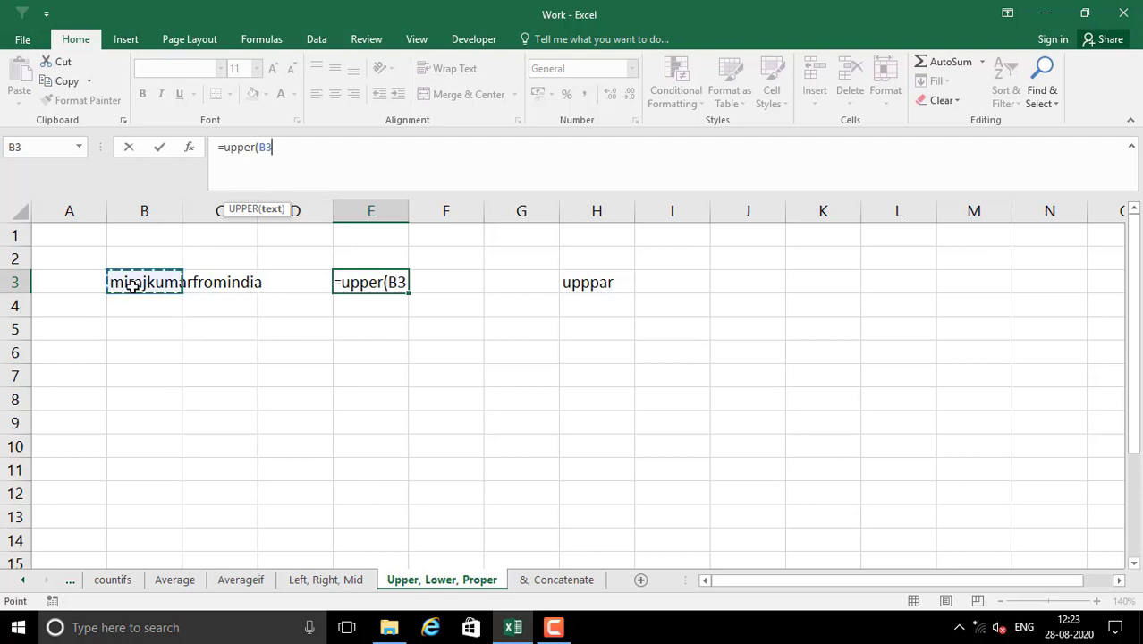
type(")")
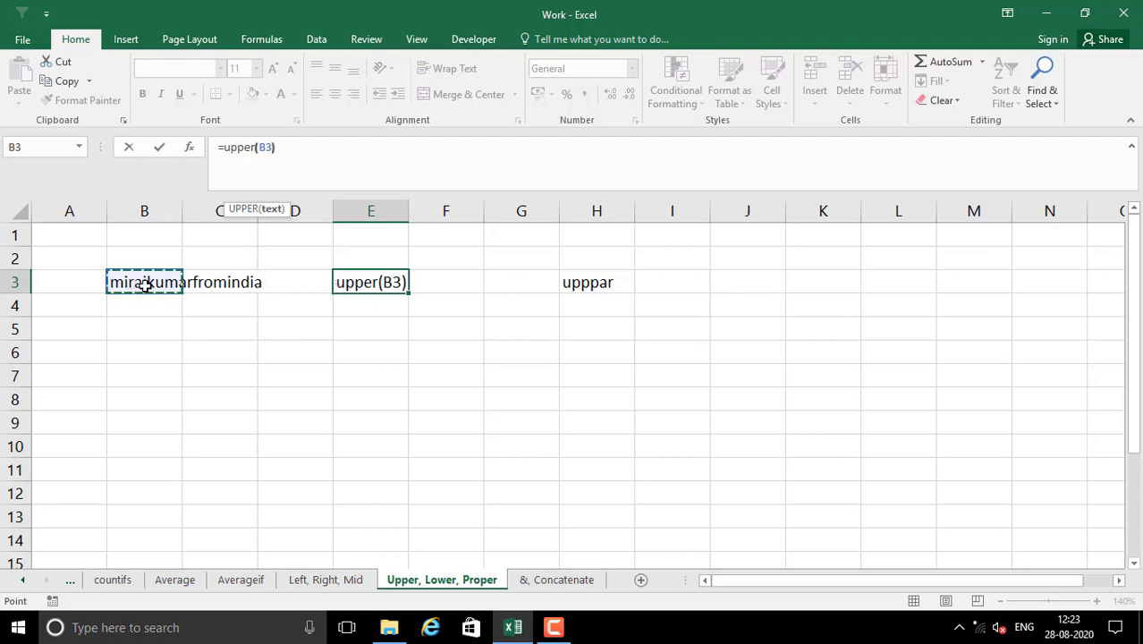
key("Return")
Step: Copy the uppercase result from cell E3 to cell B7 as values only
left_click(371, 278)
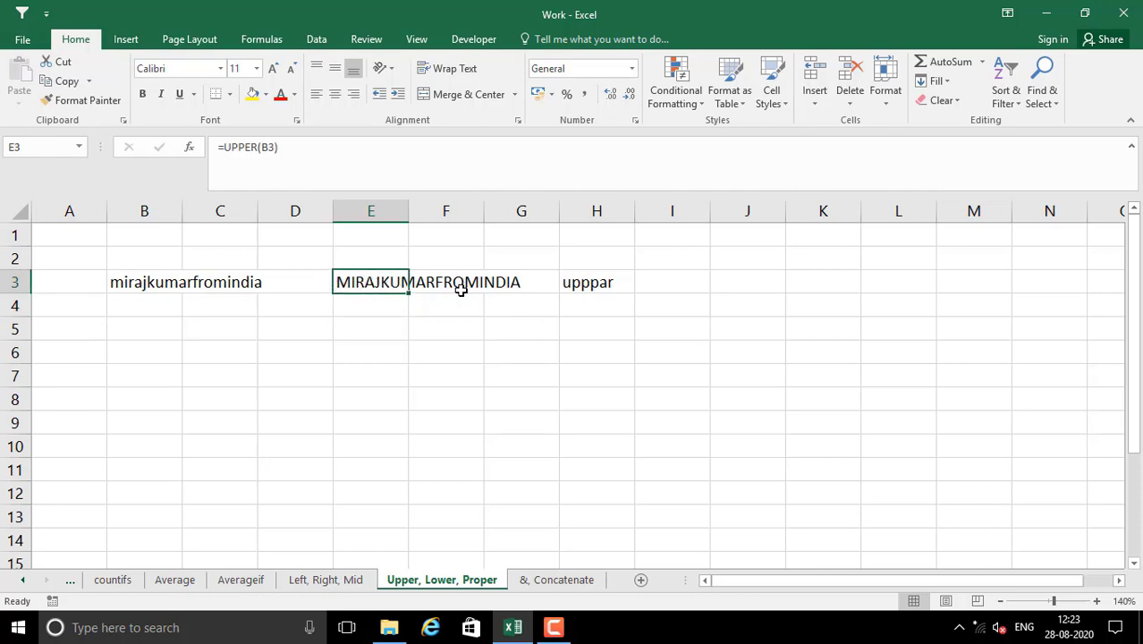
key("ctrl+c")
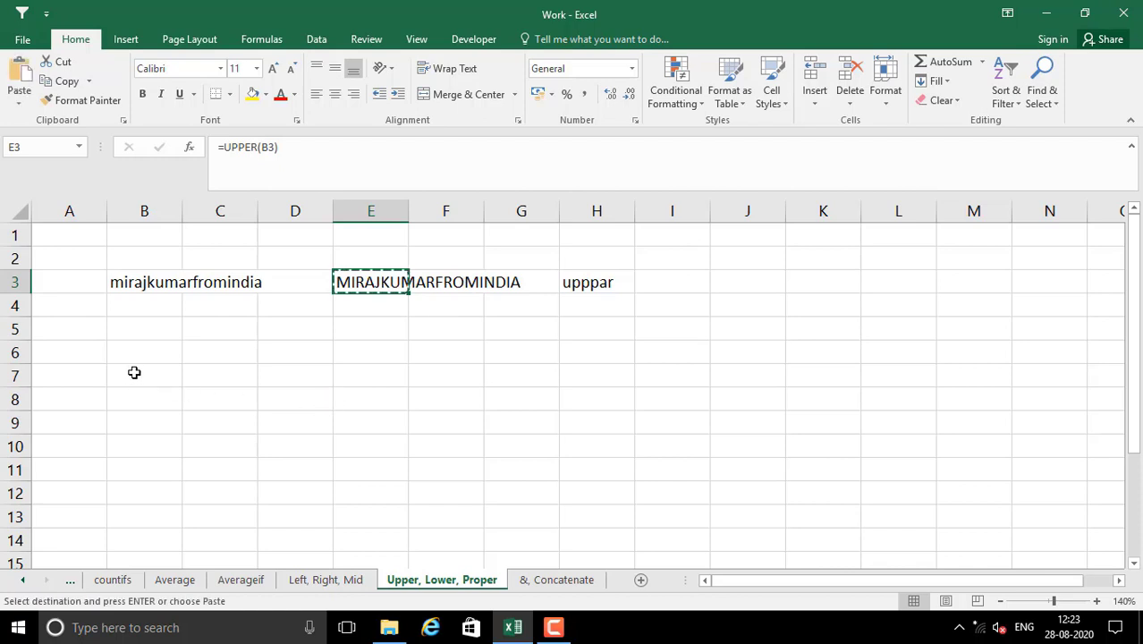
left_click(134, 374)
key("ctrl+v")
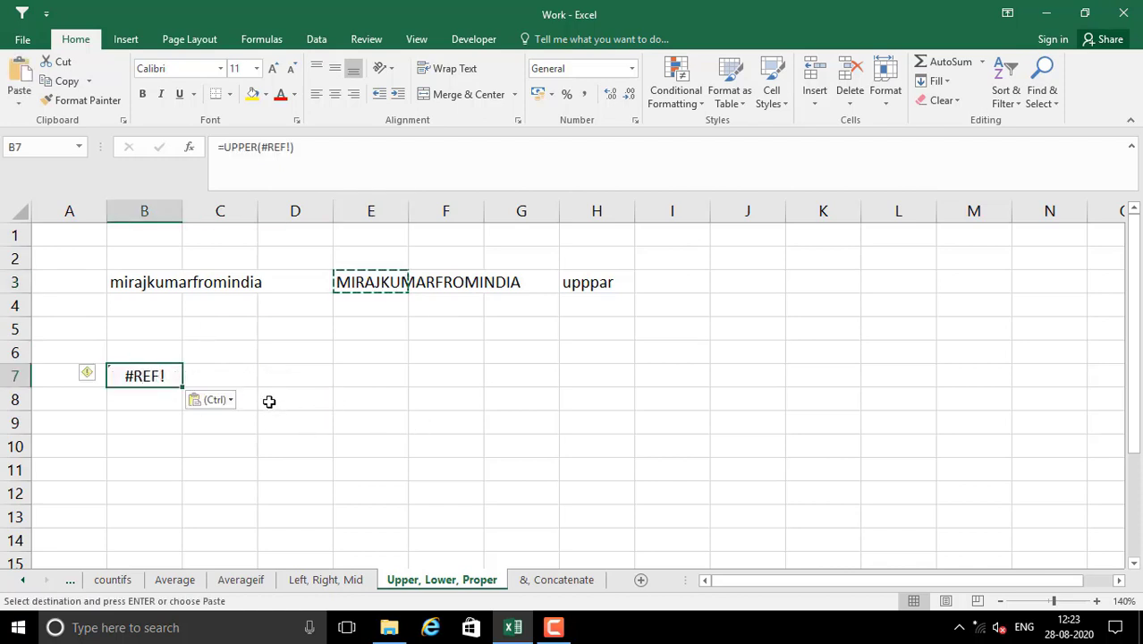
right_click(156, 382)
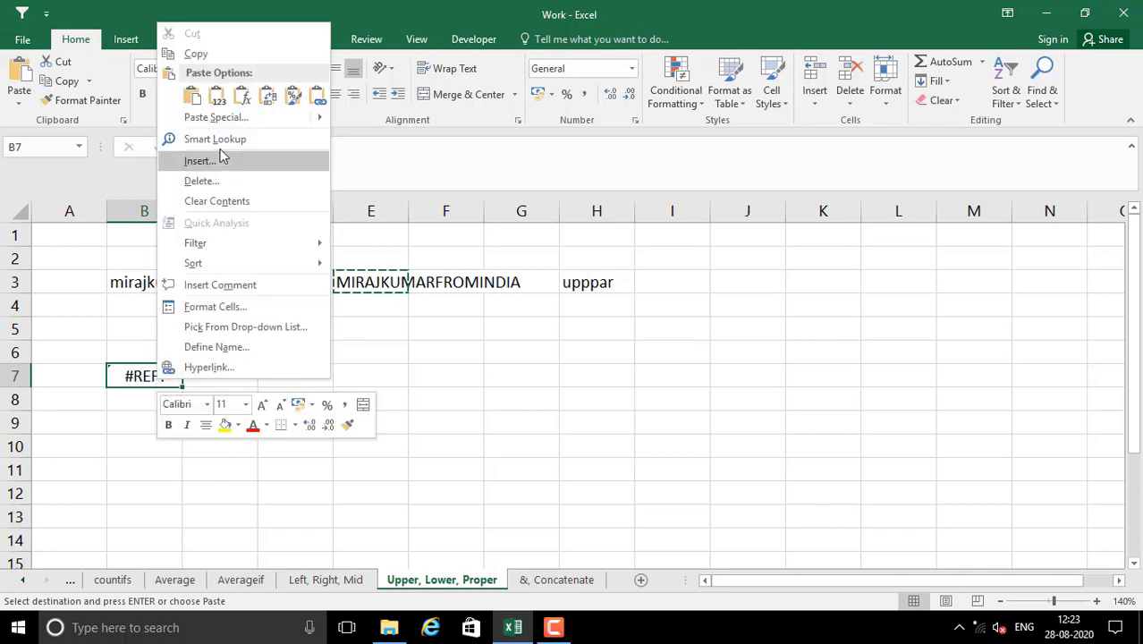
left_click(220, 100)
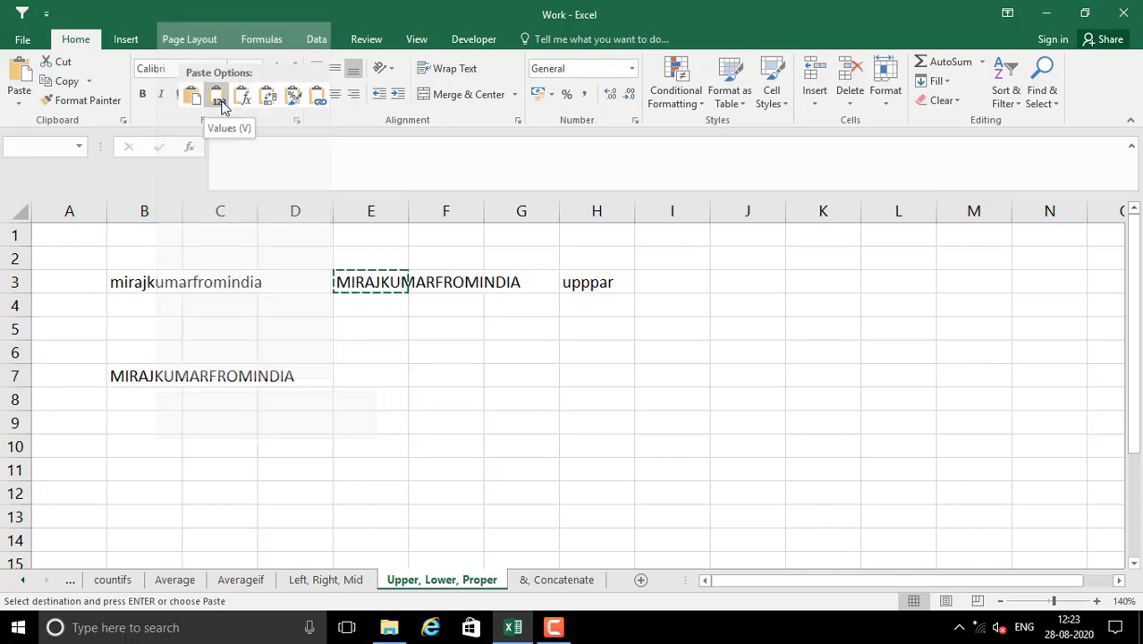
left_click(166, 467)
left_click(149, 377)
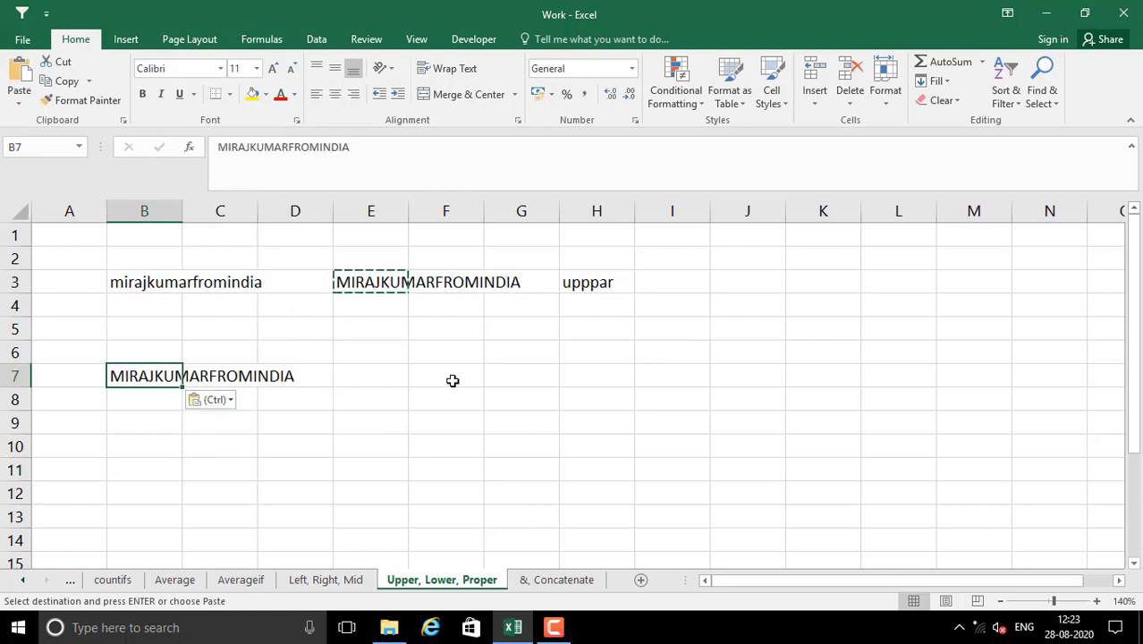
Step: Label the second example "Lower" in cell H7
left_click(585, 374)
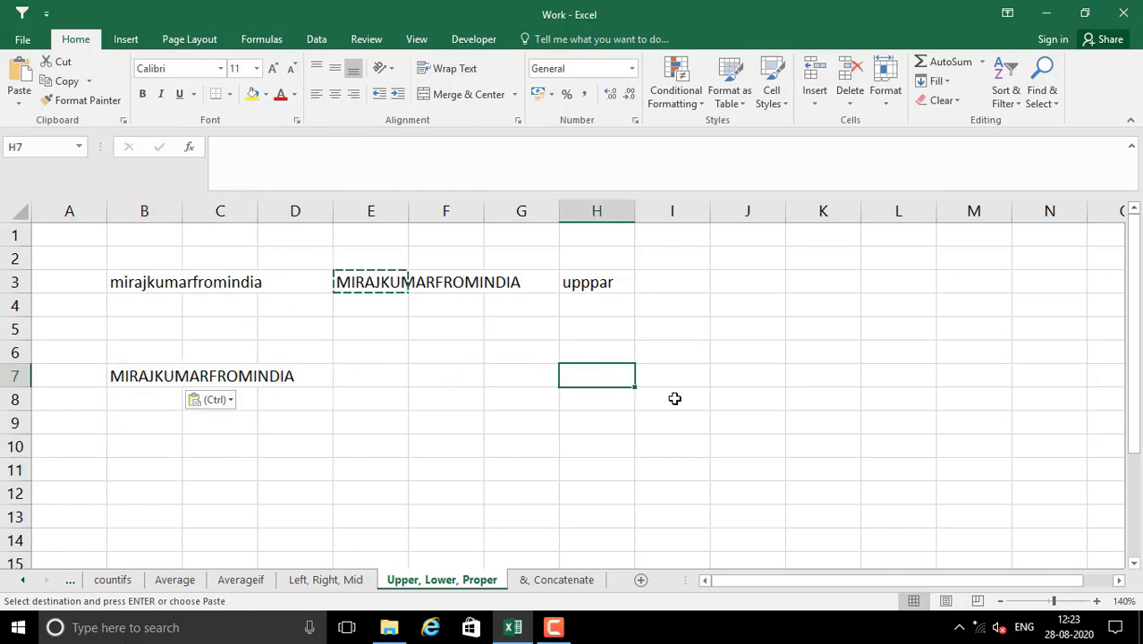
type("L")
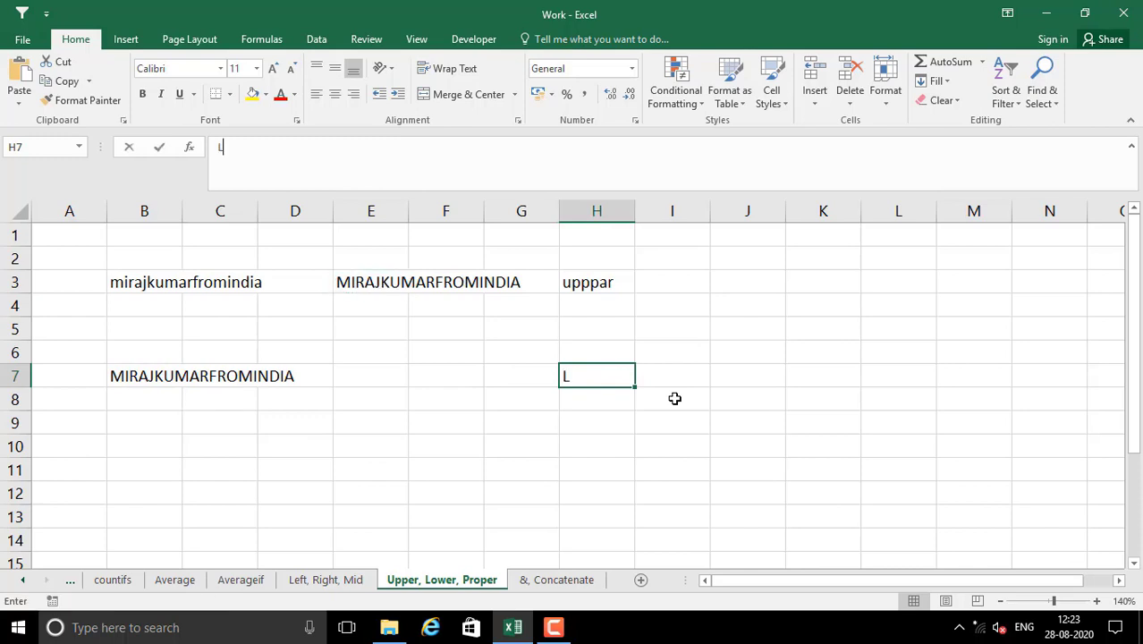
type("ower\\")
key("Return")
key("Up")
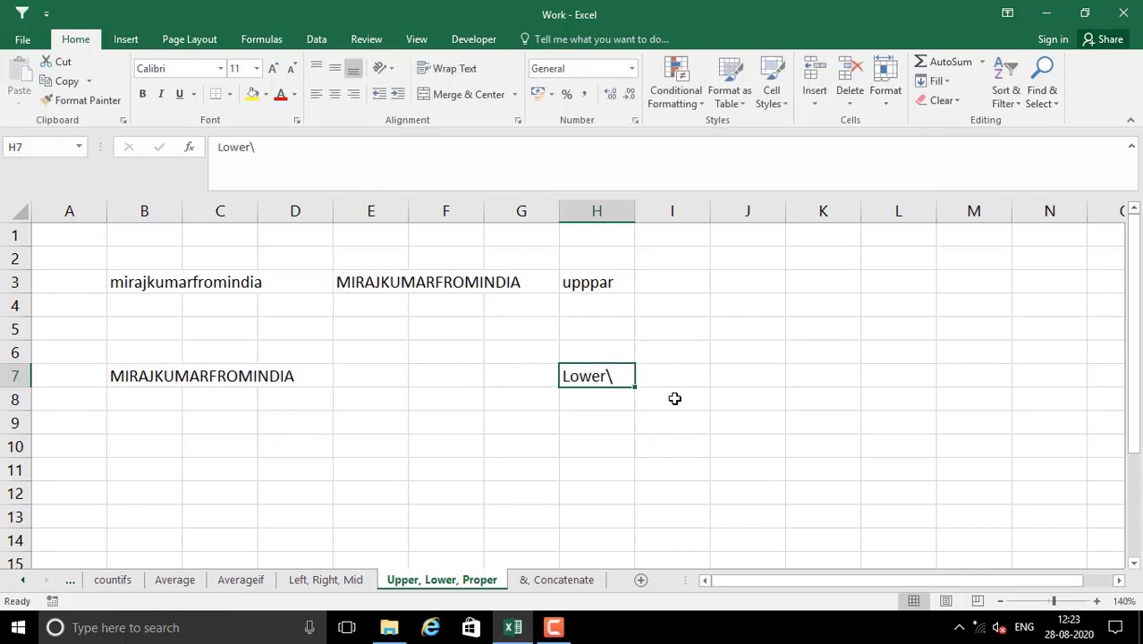
key("F2")
key("BackSpace")
key("Return")
Step: Enter the formula =LOWER(B7) in cell E7 to convert the uppercase text to small letters
key("Up")
key("Left")
key("Left")
key("Left")
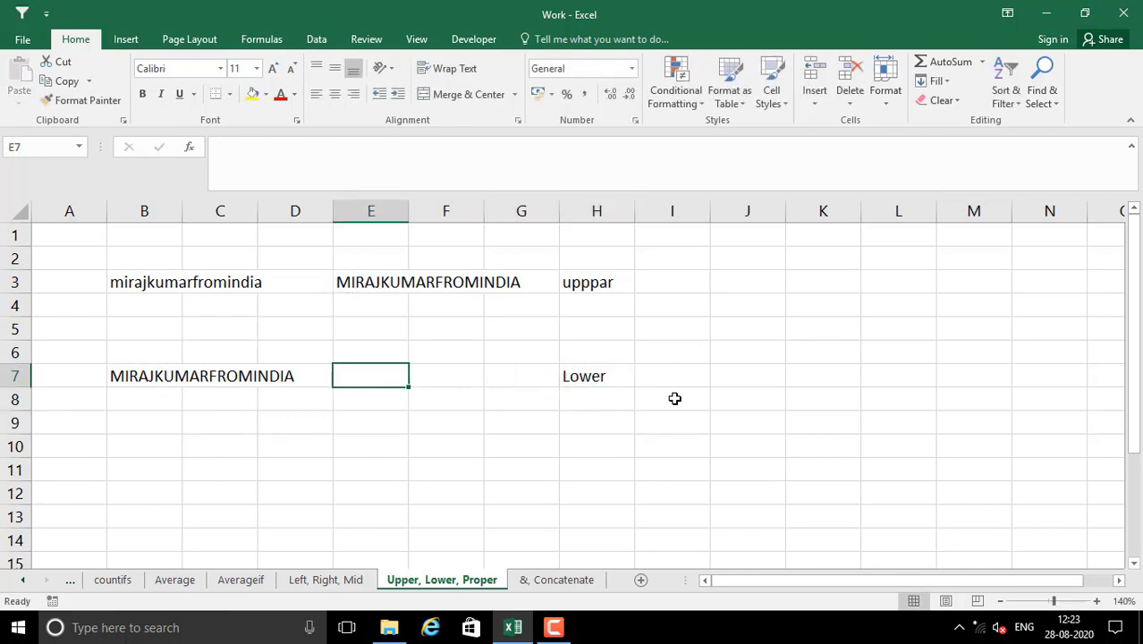
type("=")
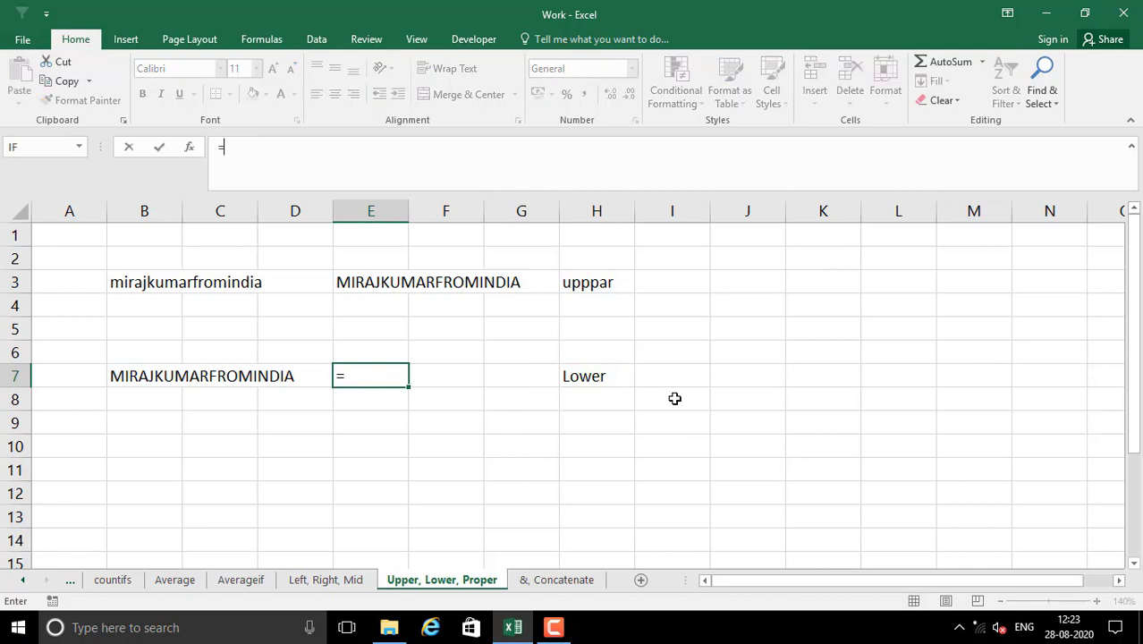
type("lower")
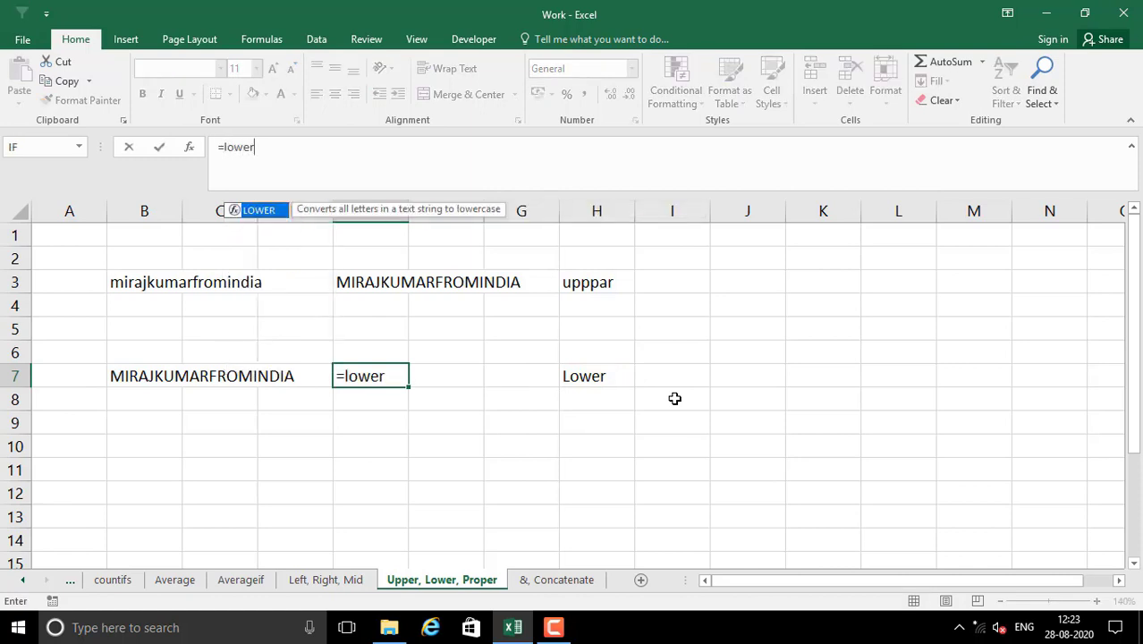
type("(")
left_click(126, 378)
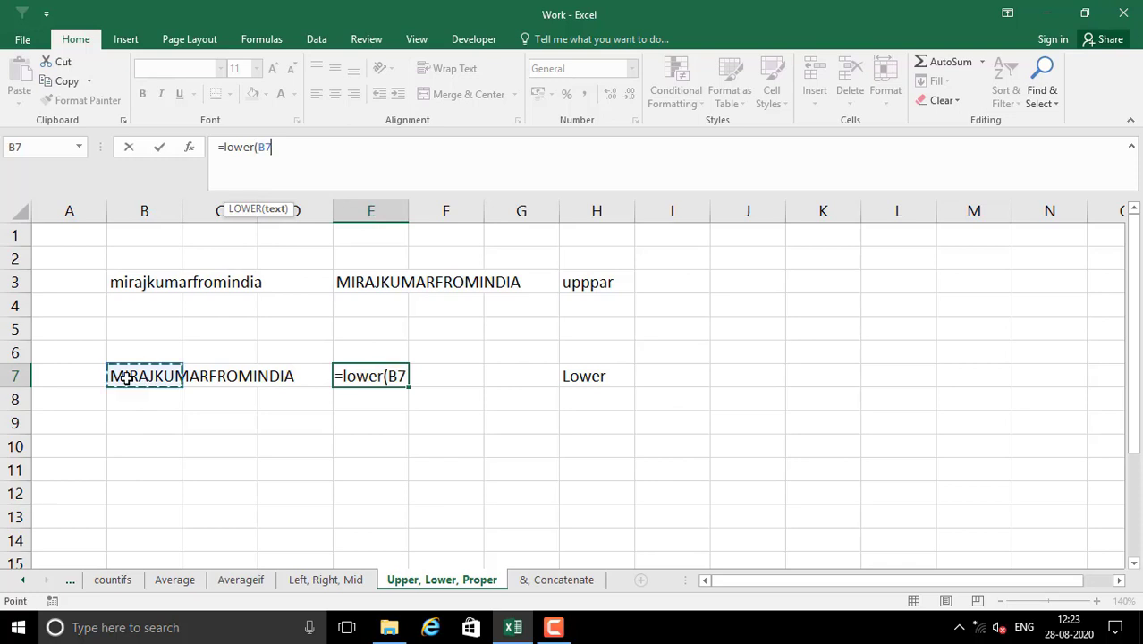
type(")")
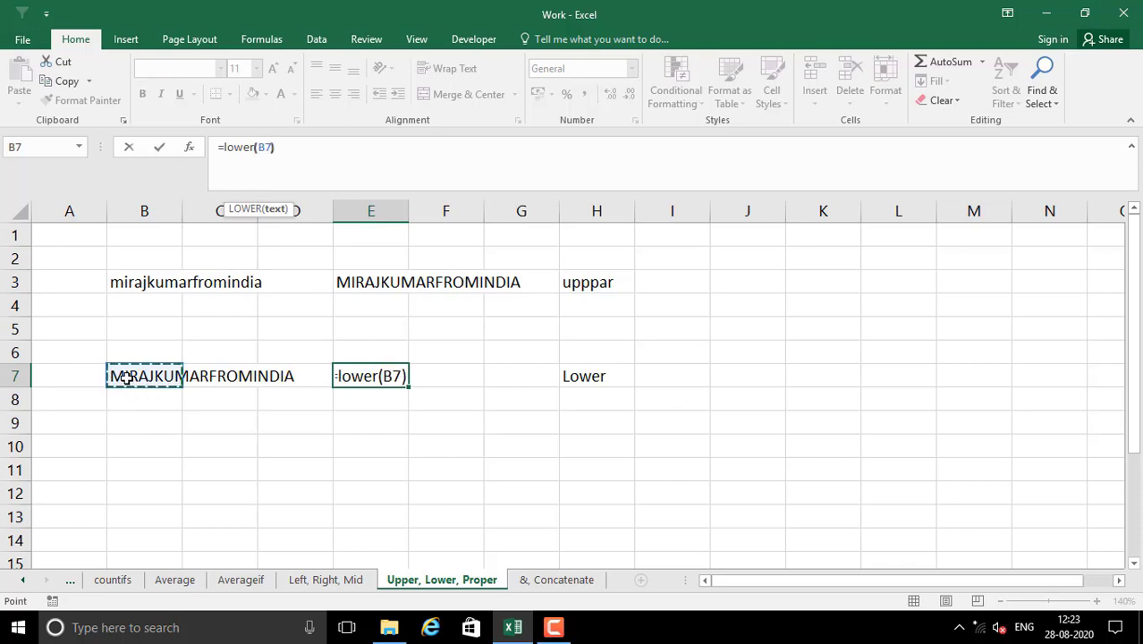
key("Return")
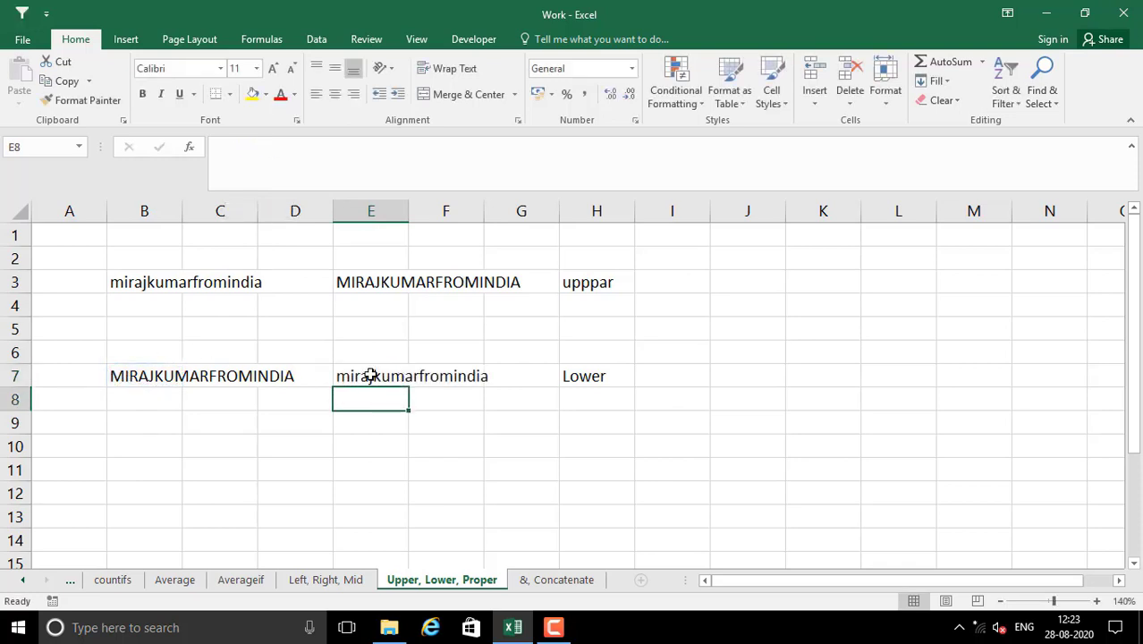
Step: Copy the lowercase result from cell E7 to cell B11 as values only
left_click(349, 380)
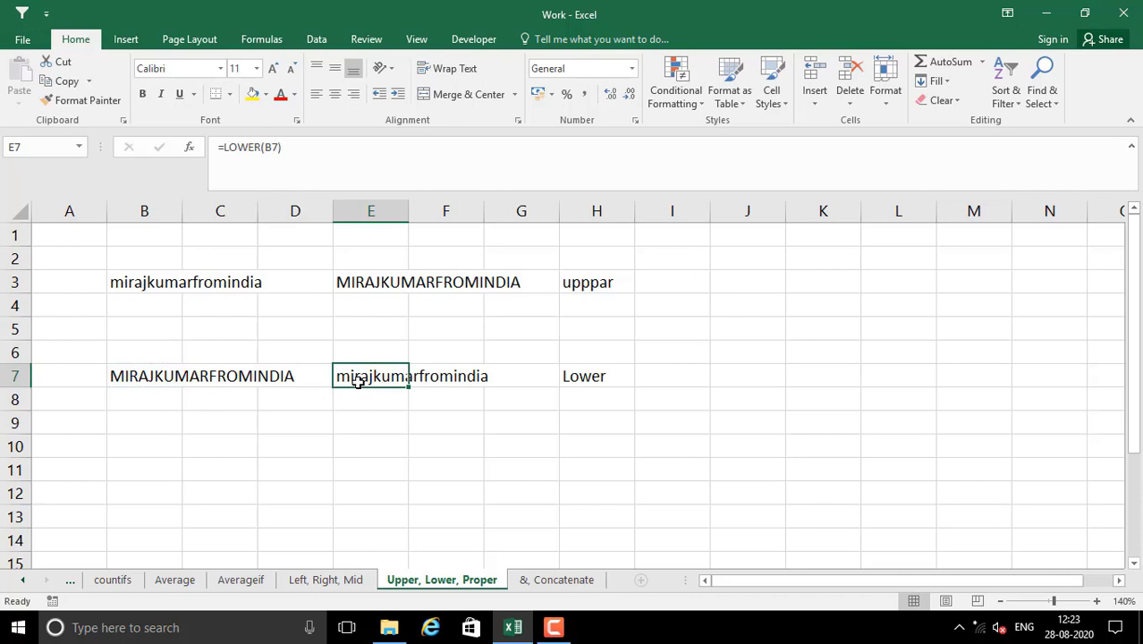
key("ctrl+c")
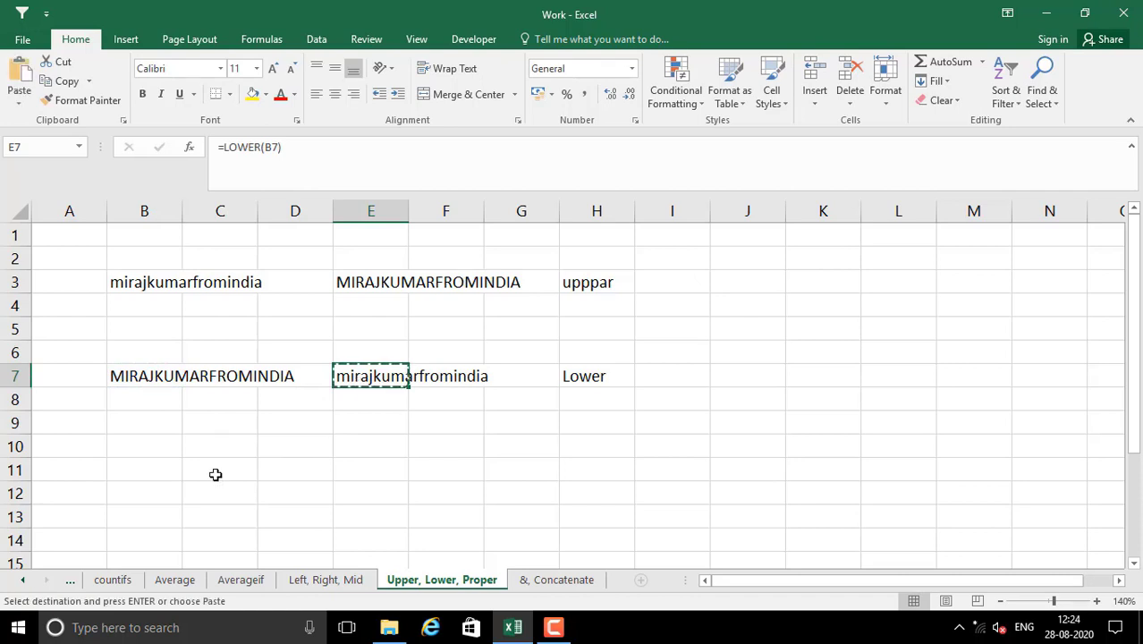
right_click(156, 469)
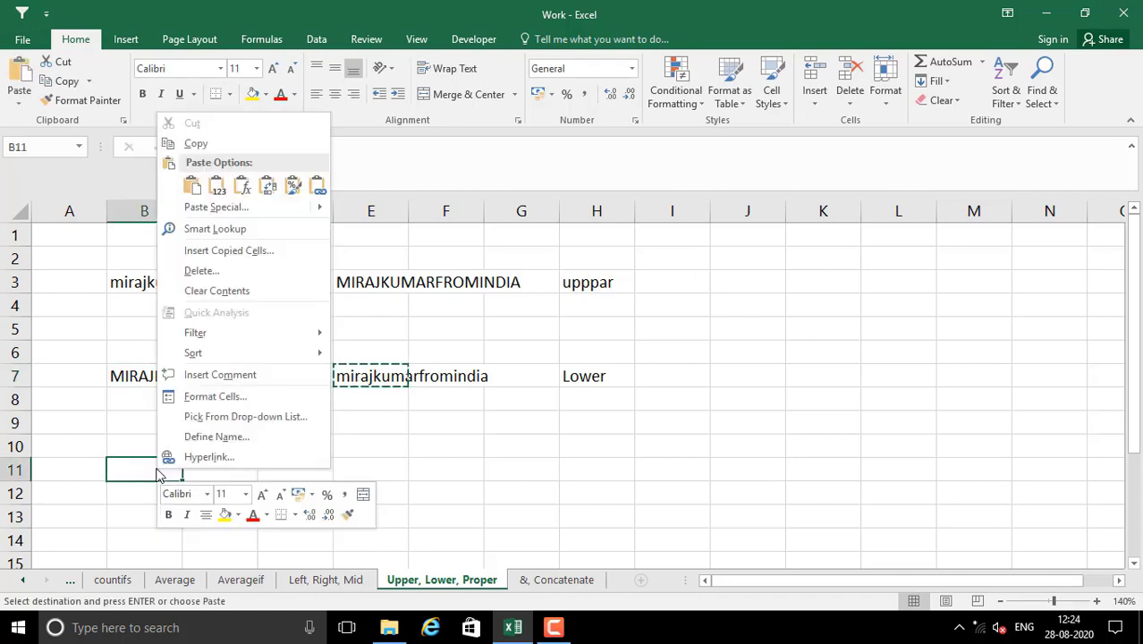
left_click(216, 186)
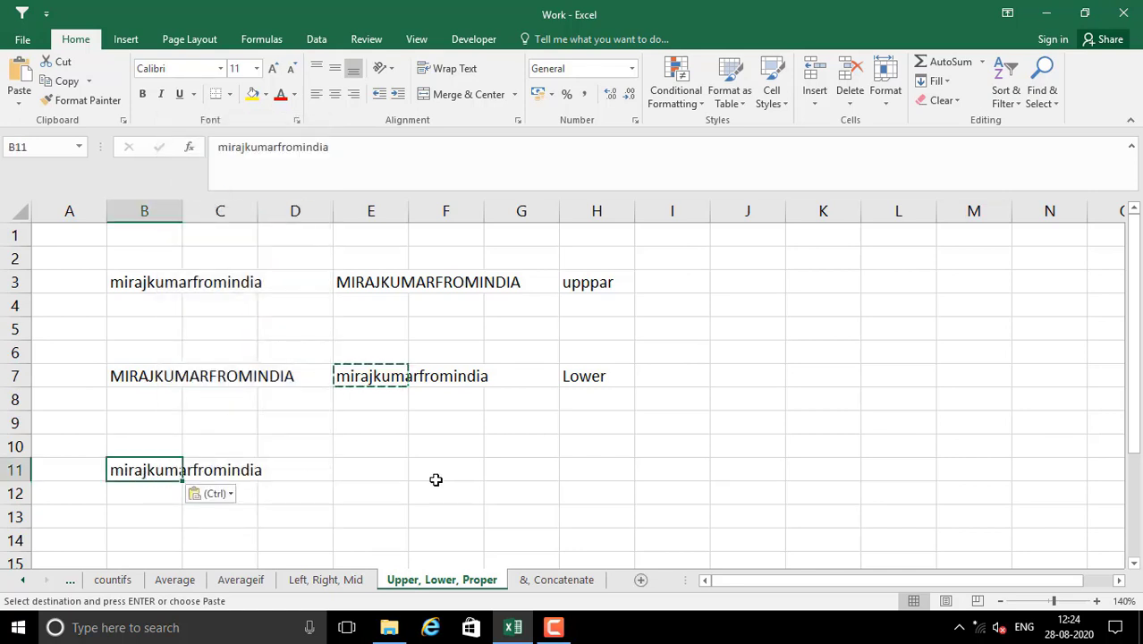
Step: Label the third example "Proper" in cell H11
left_click(377, 475)
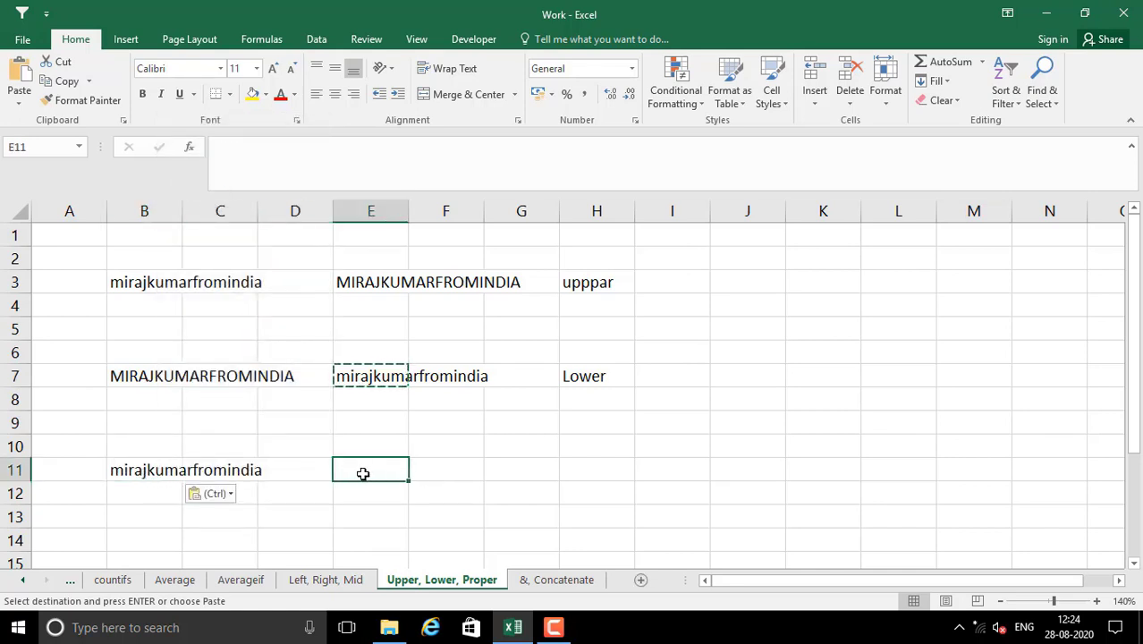
left_click(605, 469)
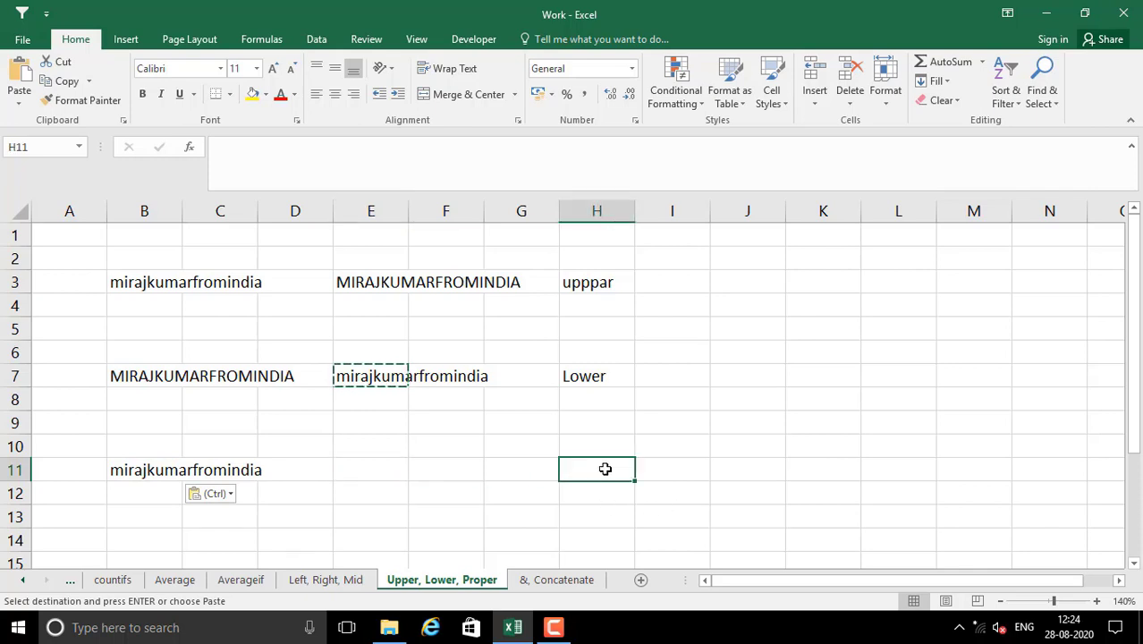
type("Proper")
key("Return")
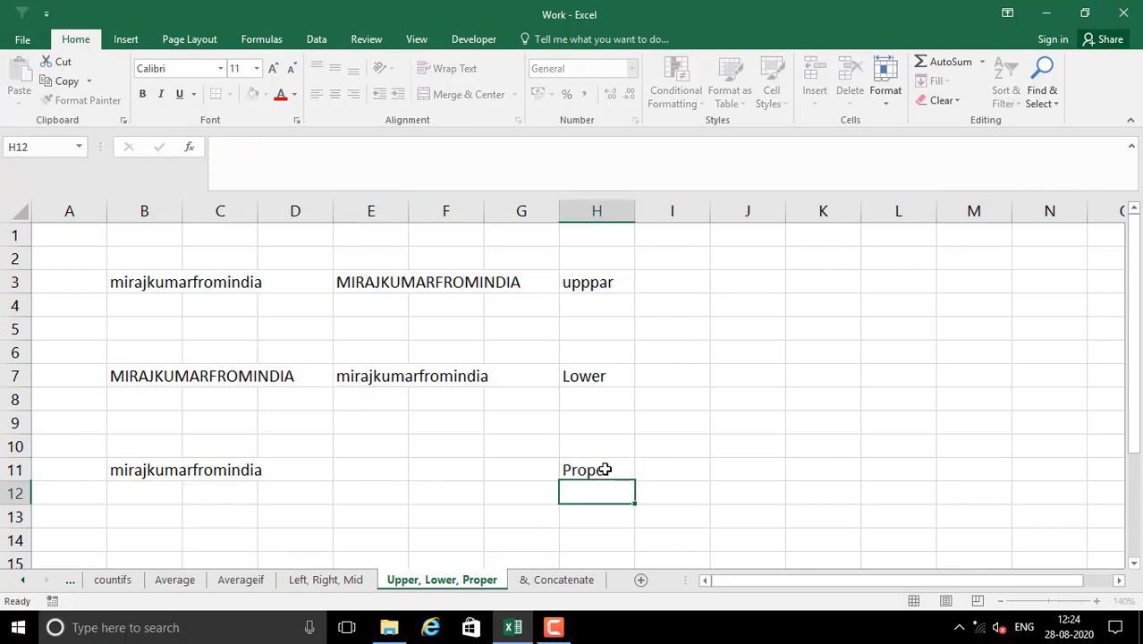
Step: Enter the formula =PROPER(B11) in cell E11 to capitalize the first letter of the sample text
left_click(363, 474)
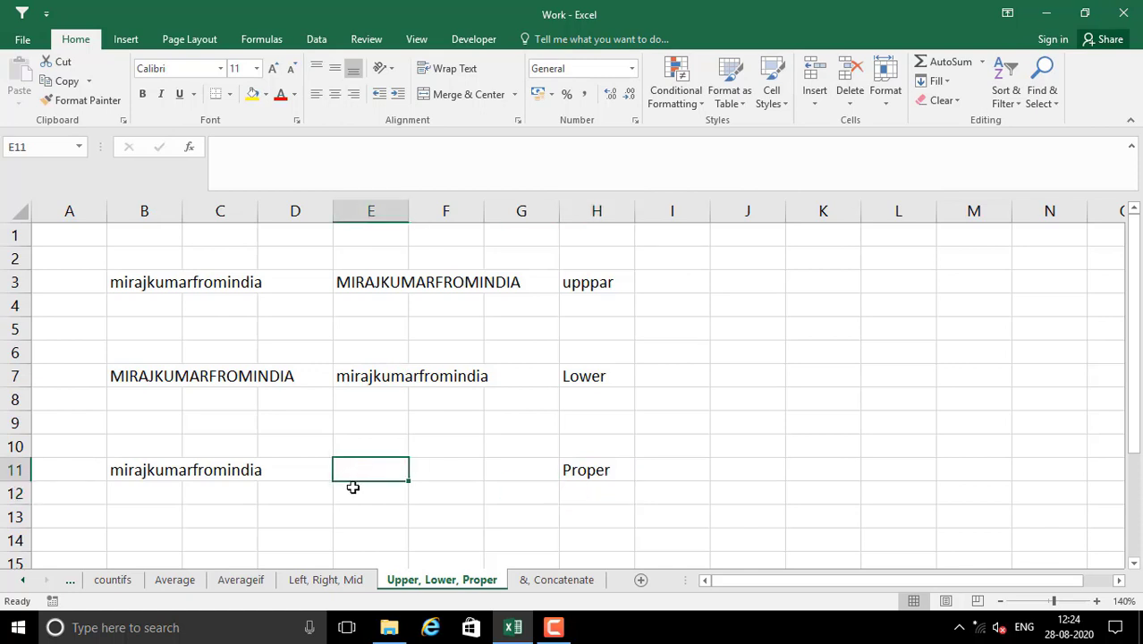
type("=")
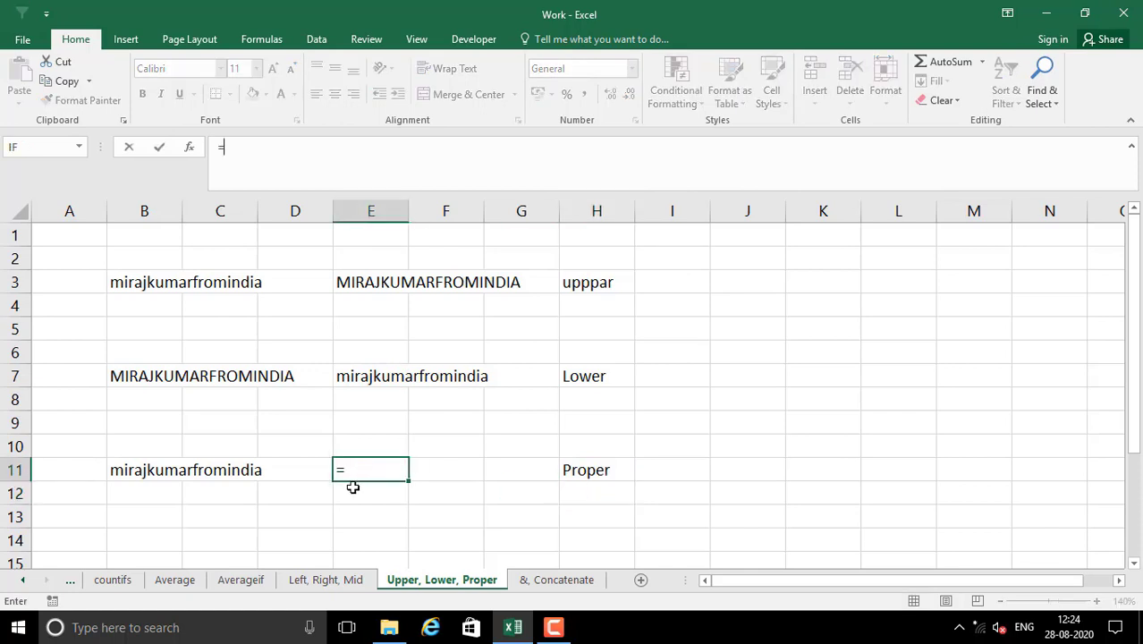
type("proper")
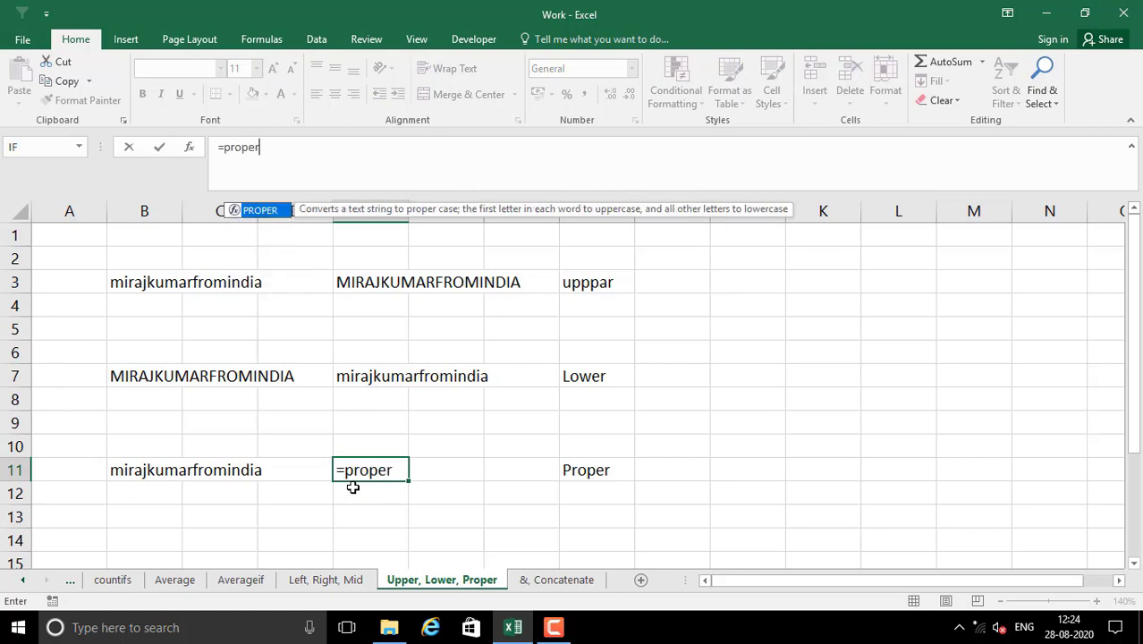
type("(")
left_click(122, 474)
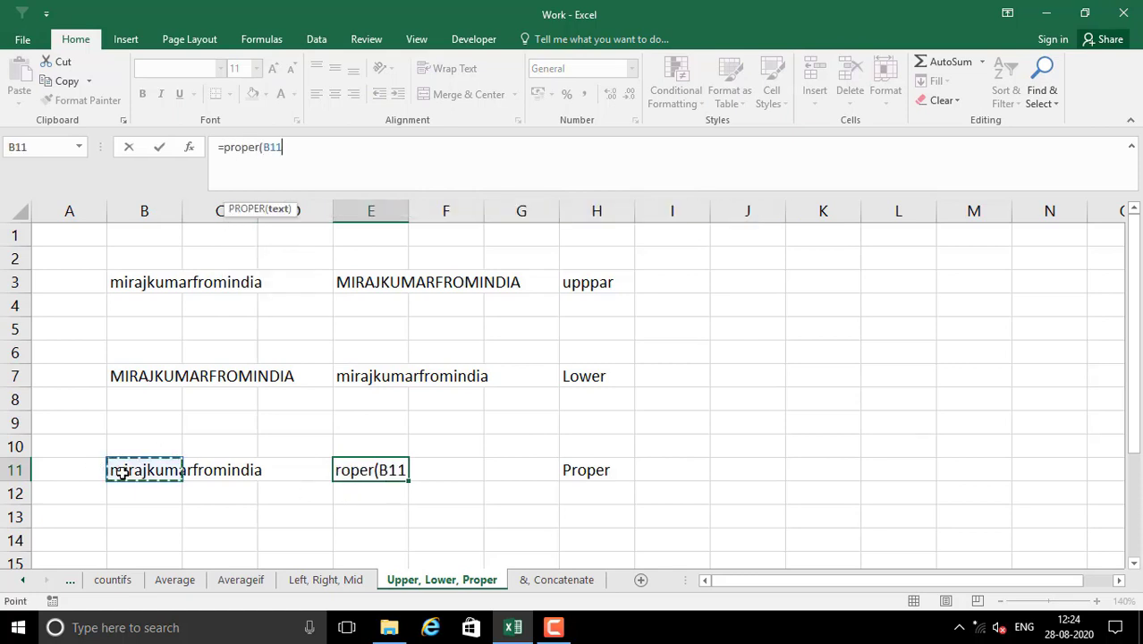
type(")")
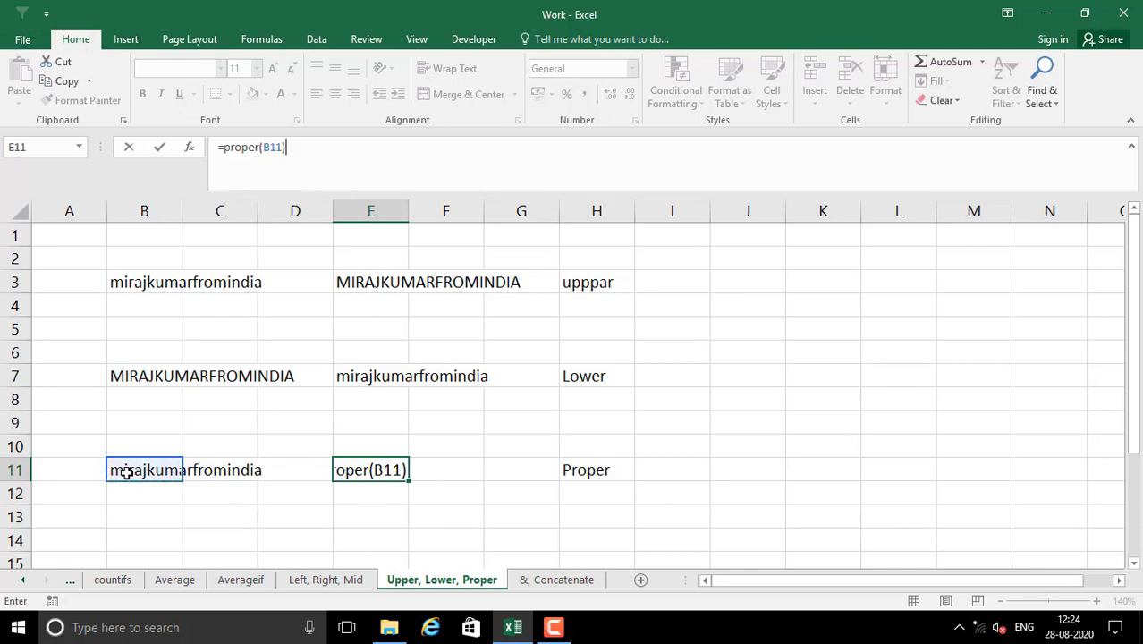
key("Return")
left_click(414, 471)
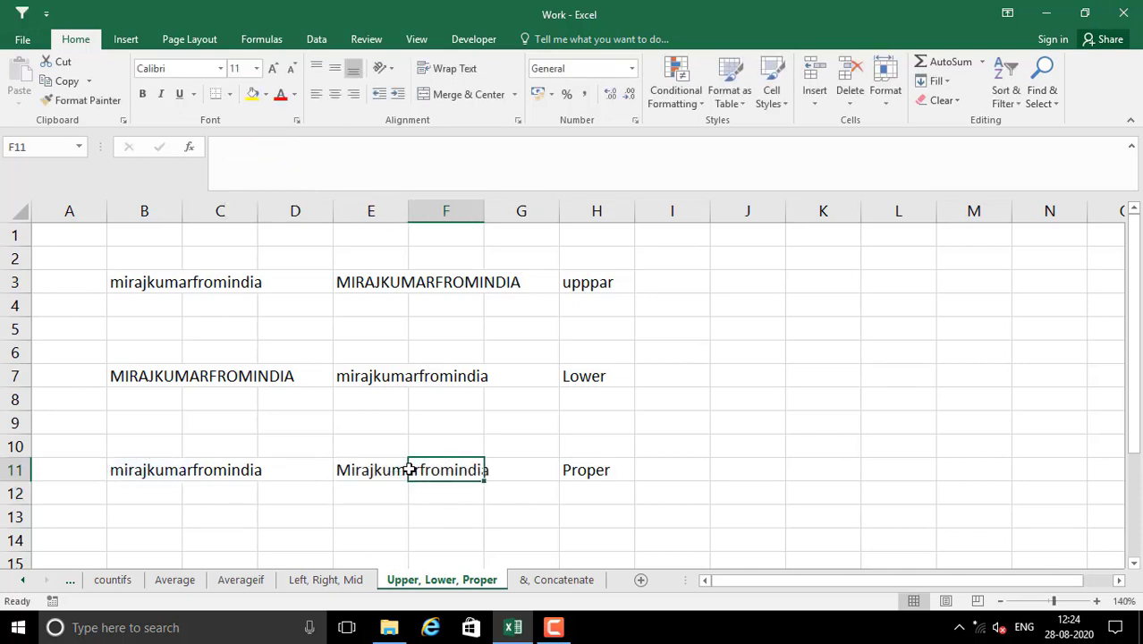
left_click(357, 480)
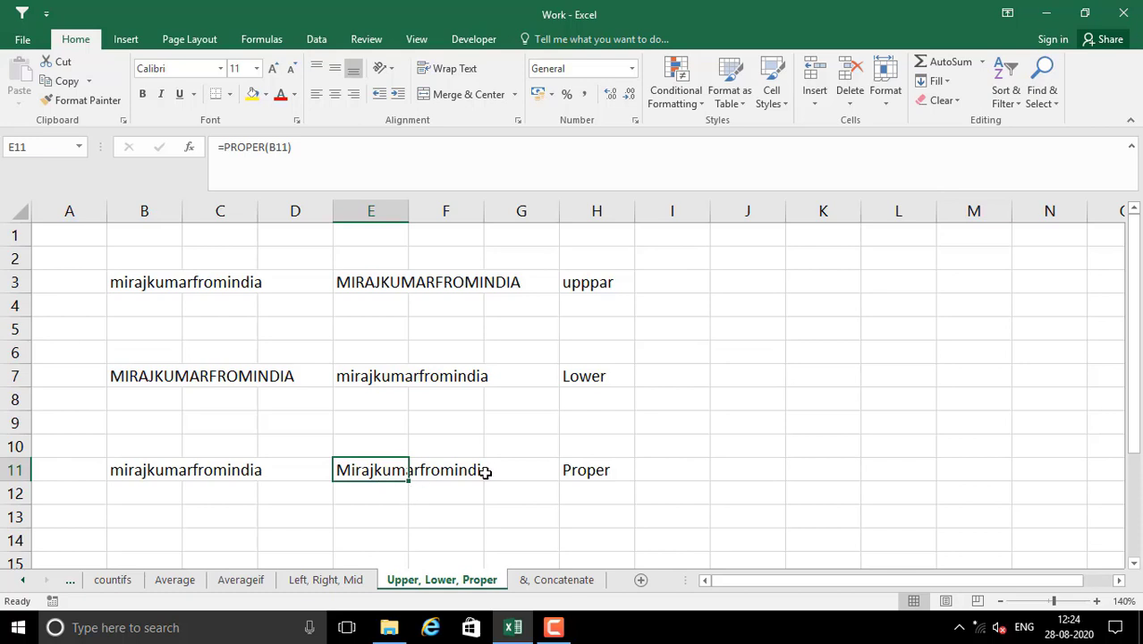
left_click(581, 473)
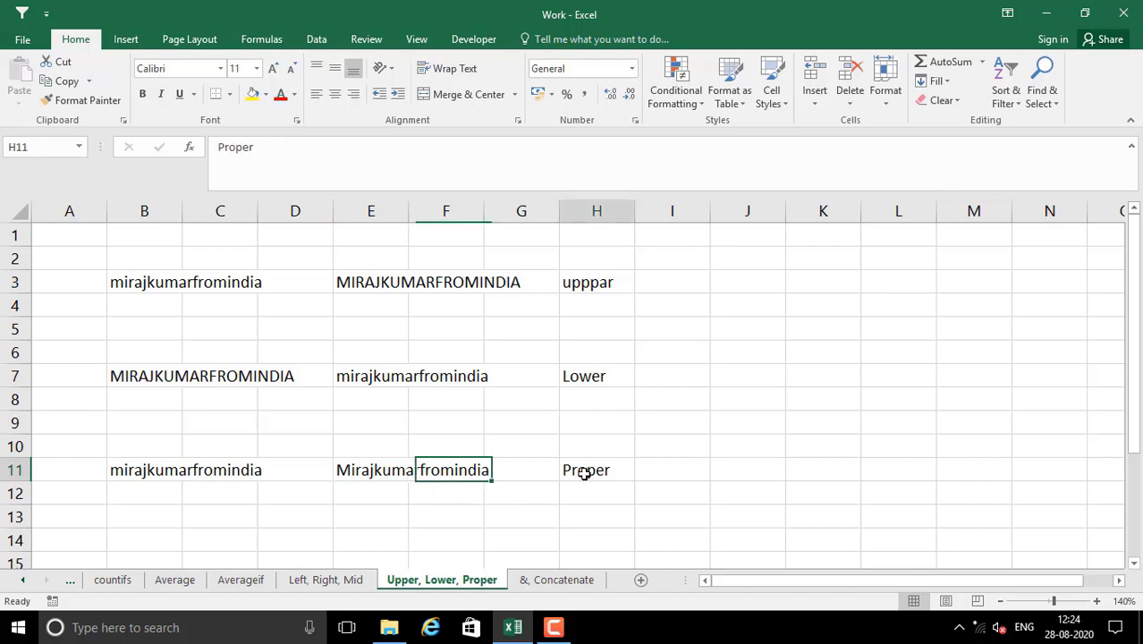
left_click(352, 469)
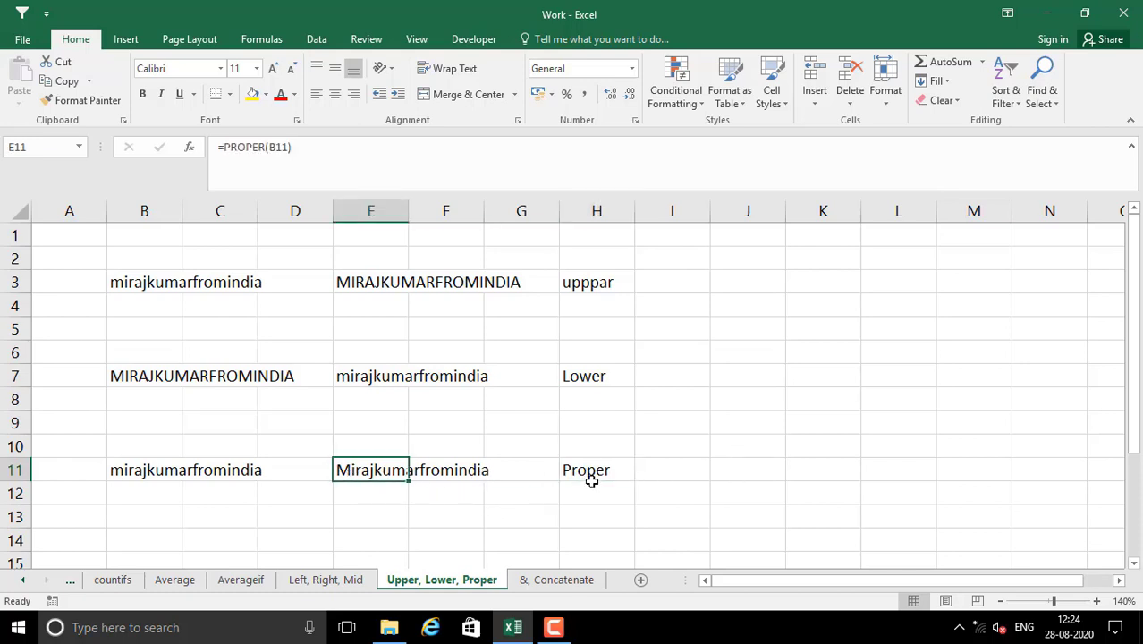
scroll(518, 493, "down", 2)
scroll(559, 561, "up", 2)
Step: On the "&, Concatenate" sheet, enter the sample values ABC, 234 and EFG in cells B3, C3 and D3
left_click(559, 580)
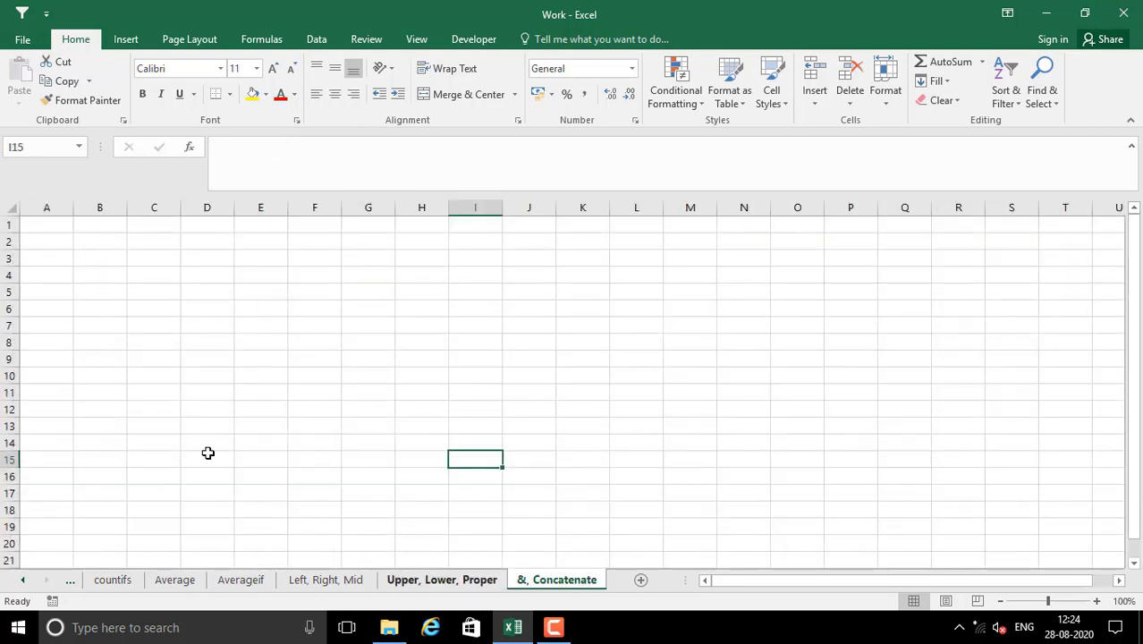
left_click(88, 266)
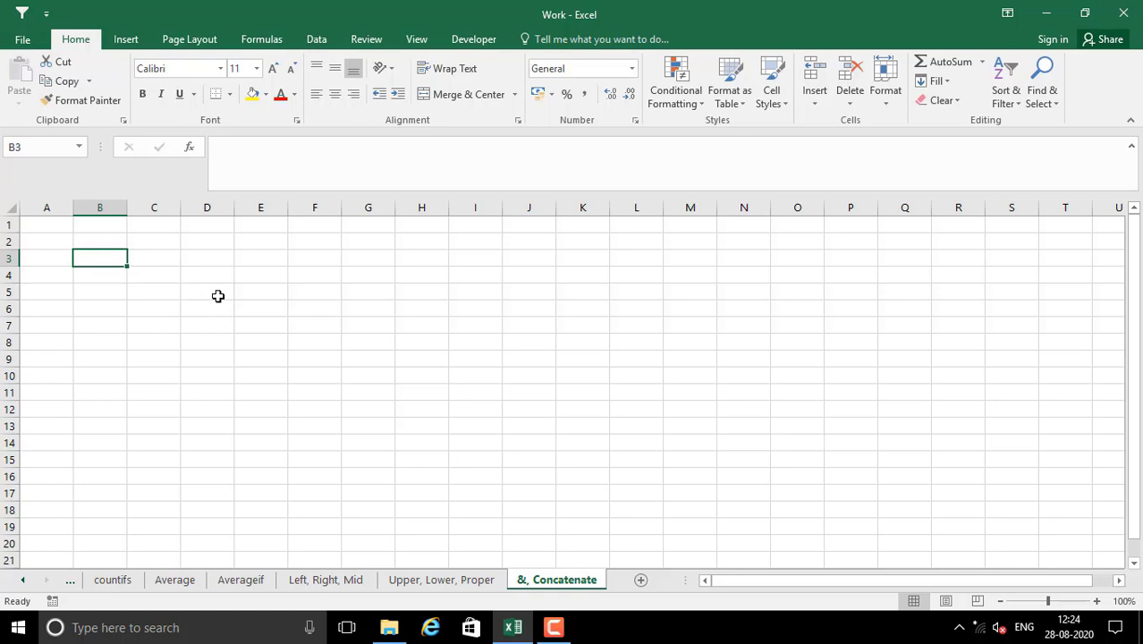
type("ABC")
key("Tab")
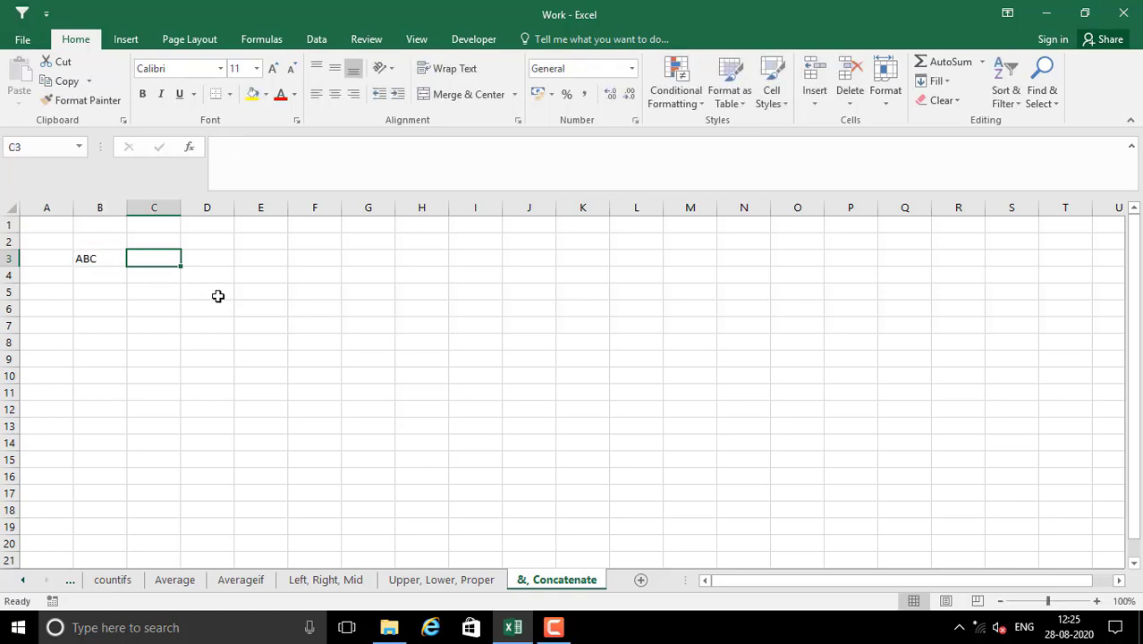
type("3")
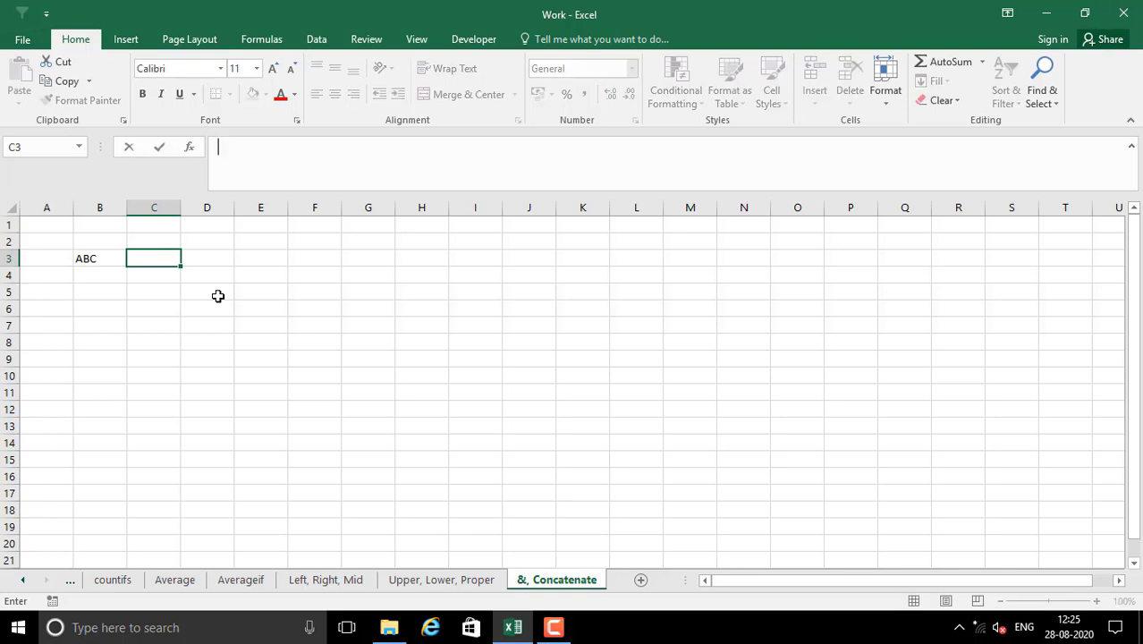
type("34")
key("Tab")
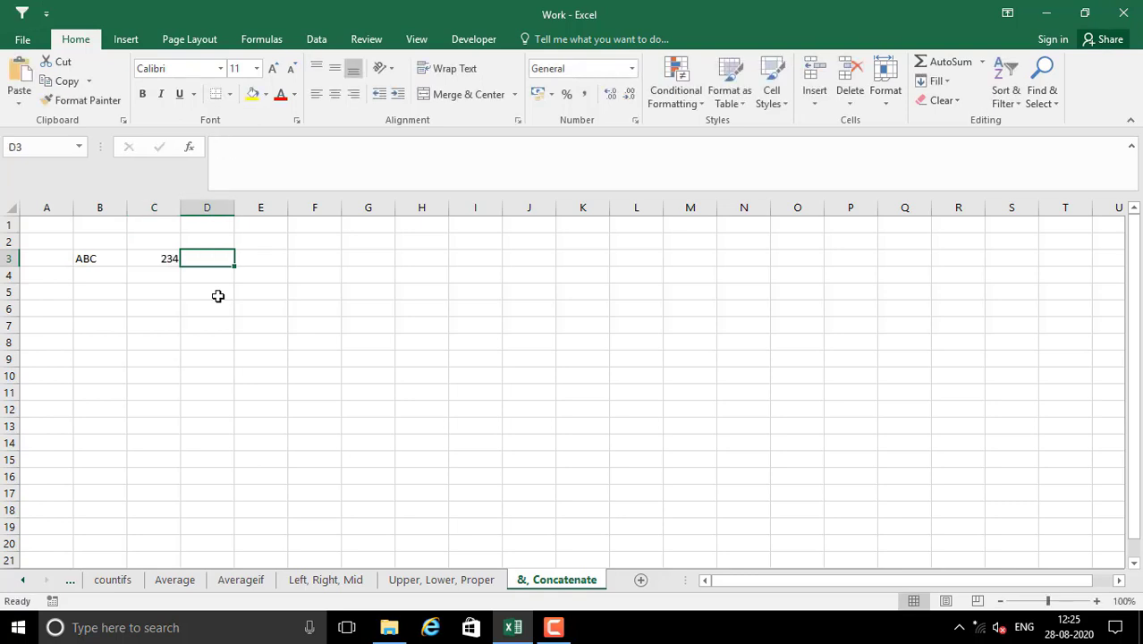
type("EFG")
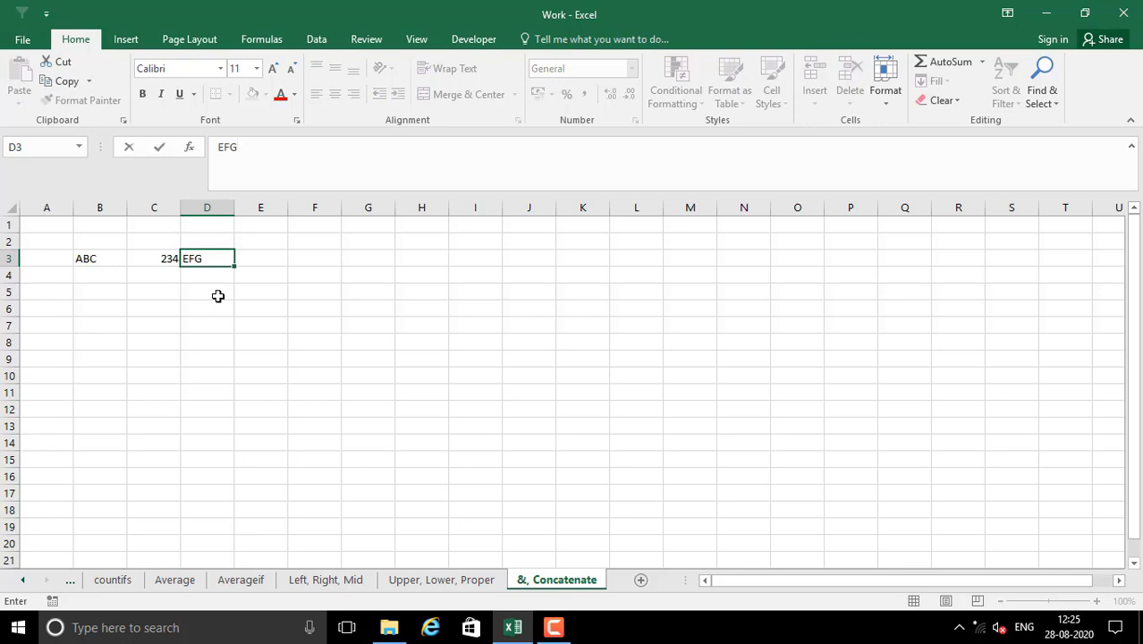
key("Return")
Step: Right-align the text EFG in cell D3
key("Up")
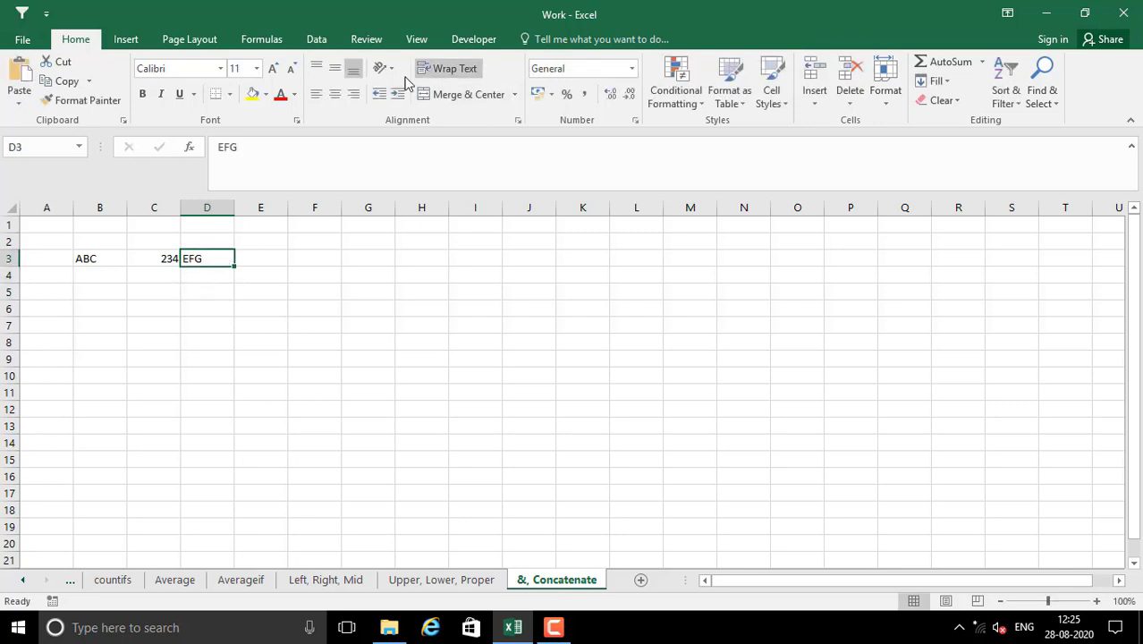
left_click(353, 94)
left_click(206, 336)
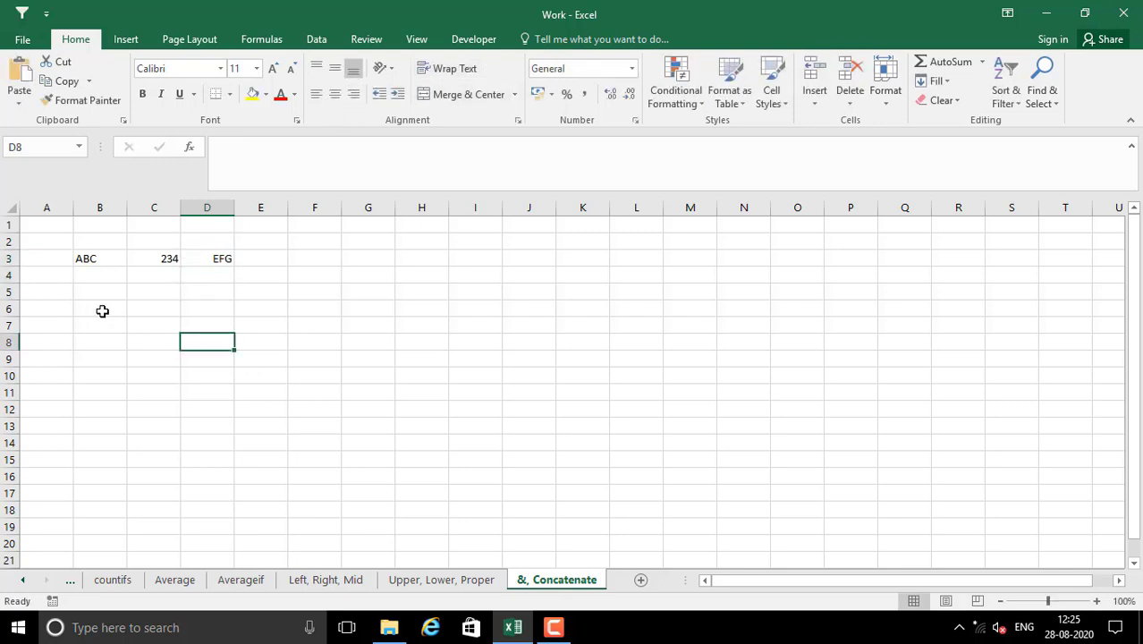
Step: Enter the formula =B3&C3 in cell C6 to join the first two sample values
left_click(141, 310)
type("=")
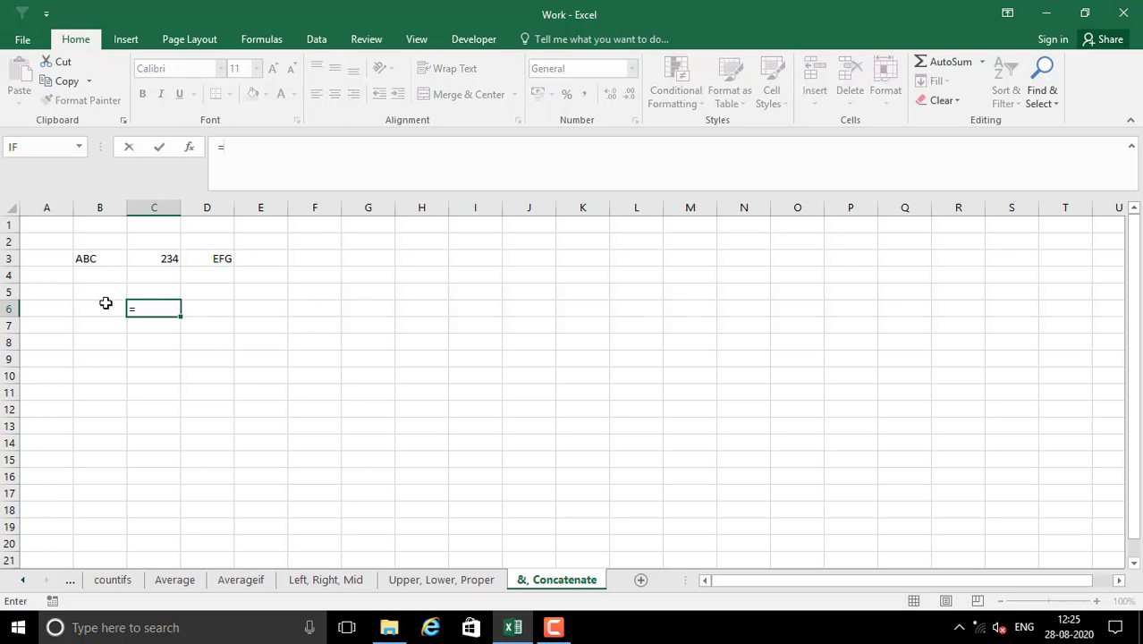
left_click(82, 259)
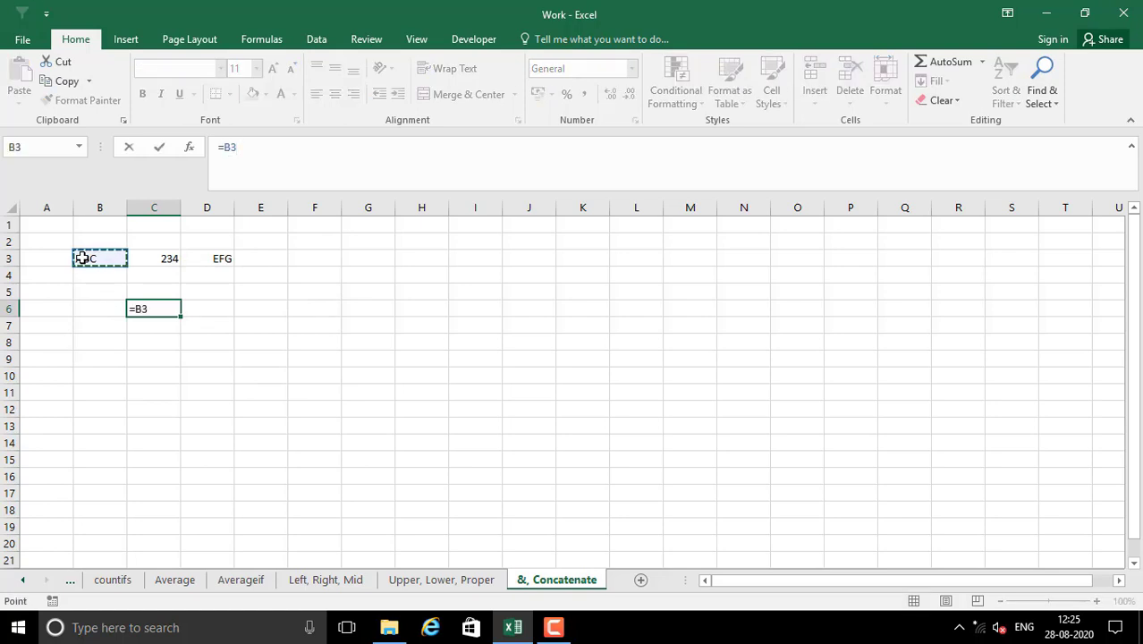
type("&")
left_click(171, 258)
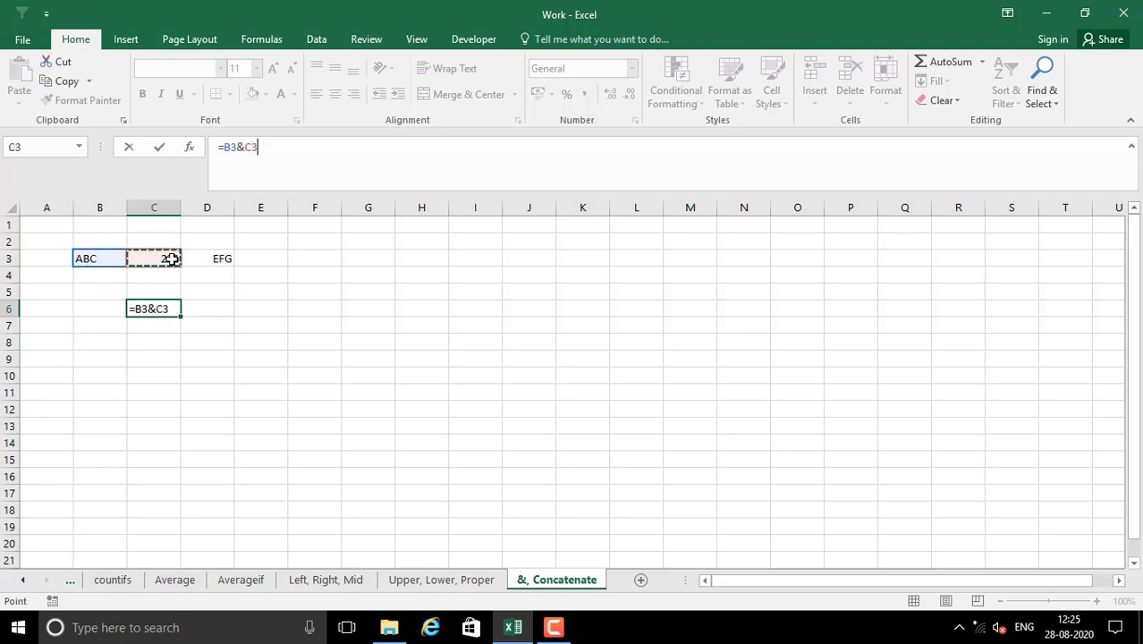
key("Return")
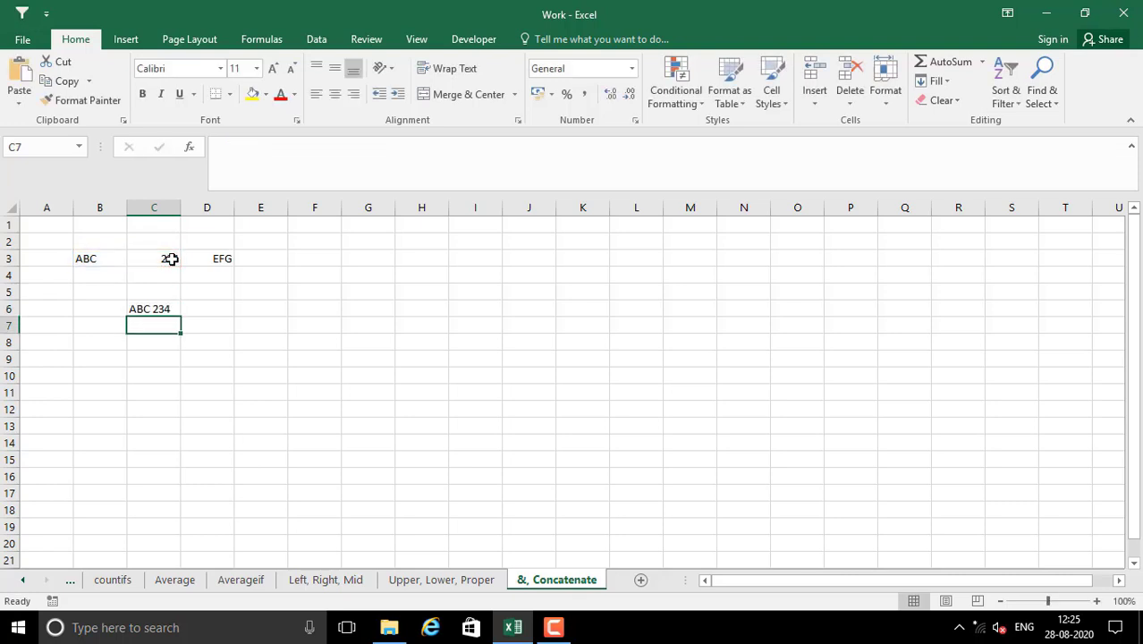
left_click(167, 312)
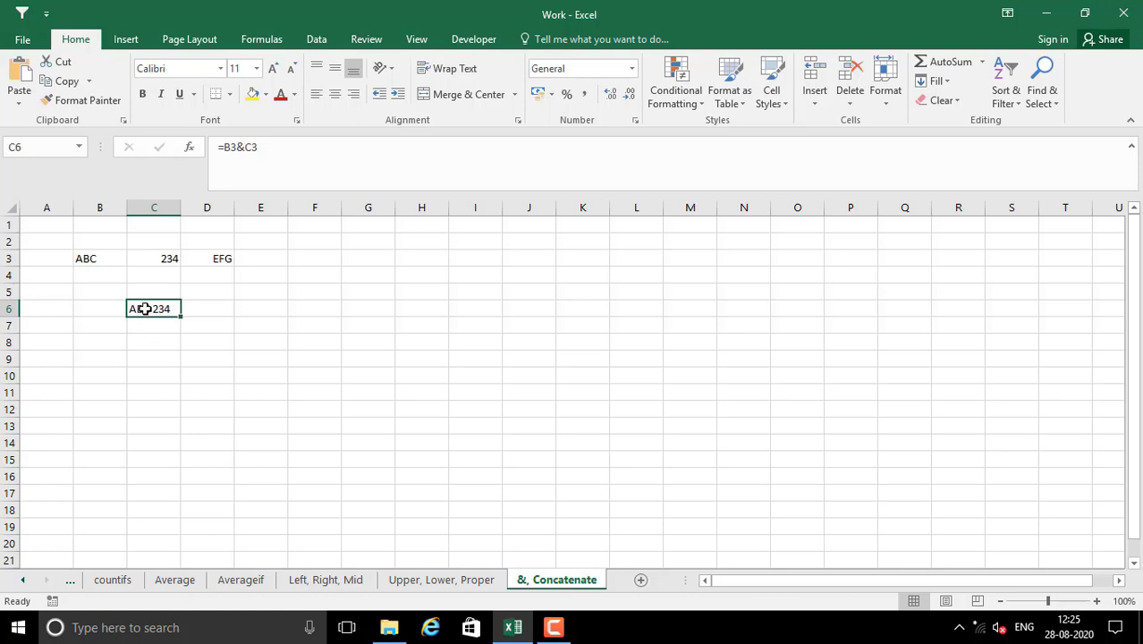
left_click(80, 259)
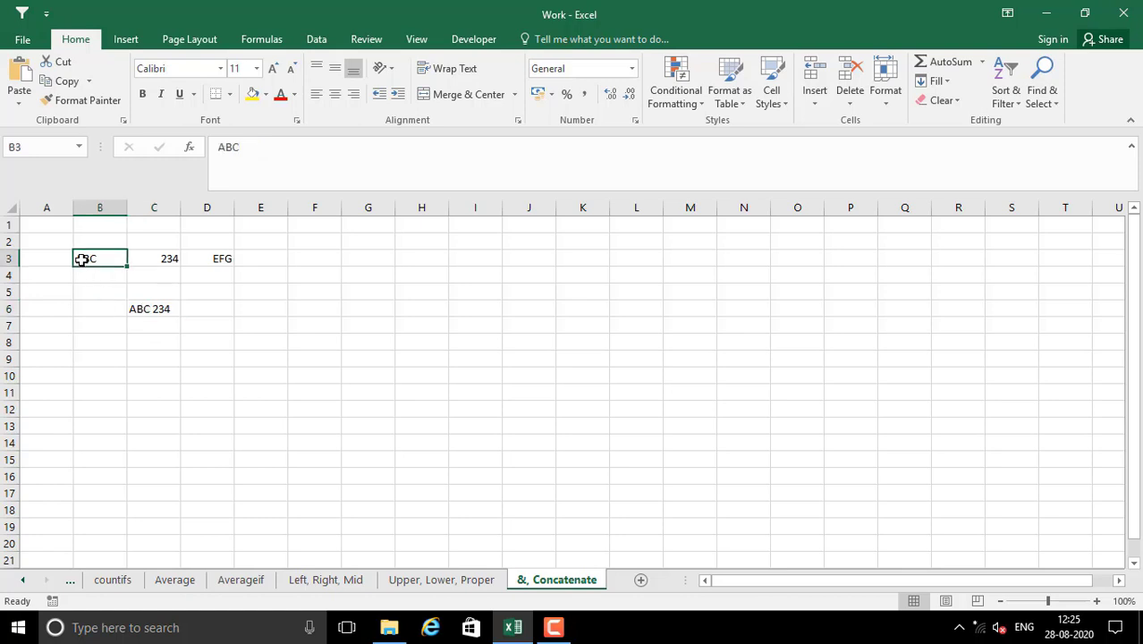
left_click(167, 268)
left_click(157, 308)
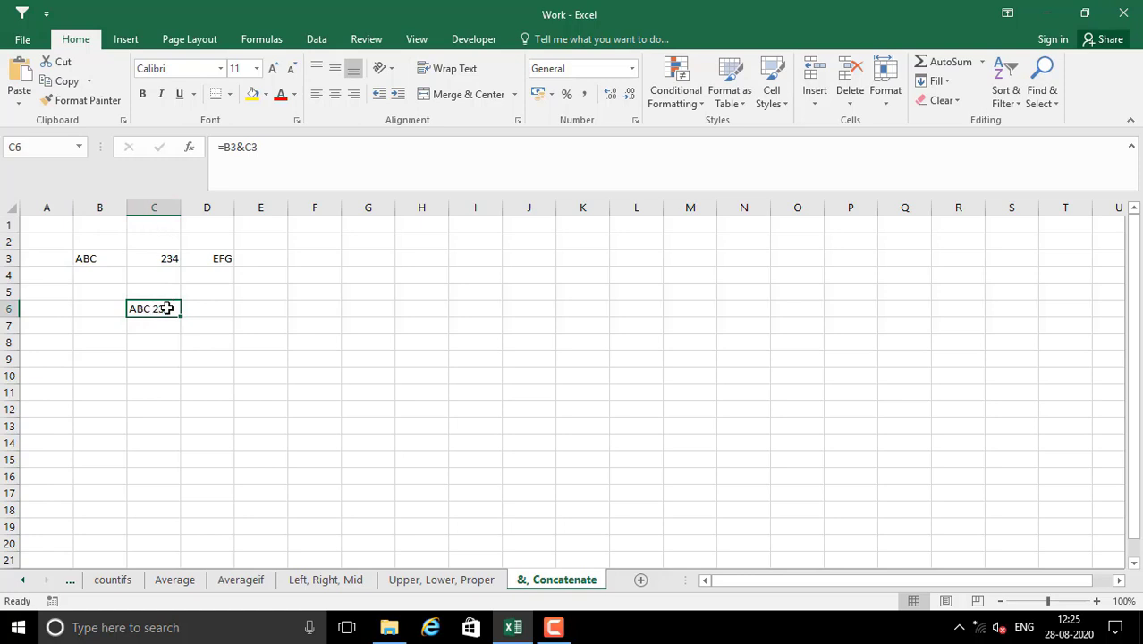
Step: Enter the formula =B3&C3&D3 in cell C8 and autofit column C to the joined text
left_click(156, 343)
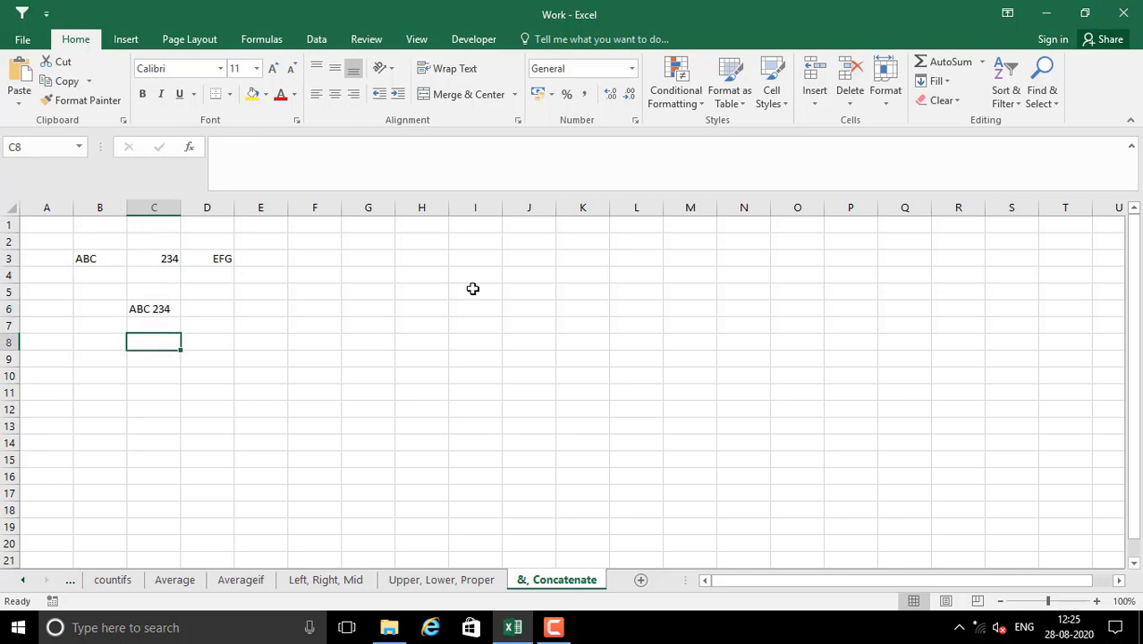
type("=")
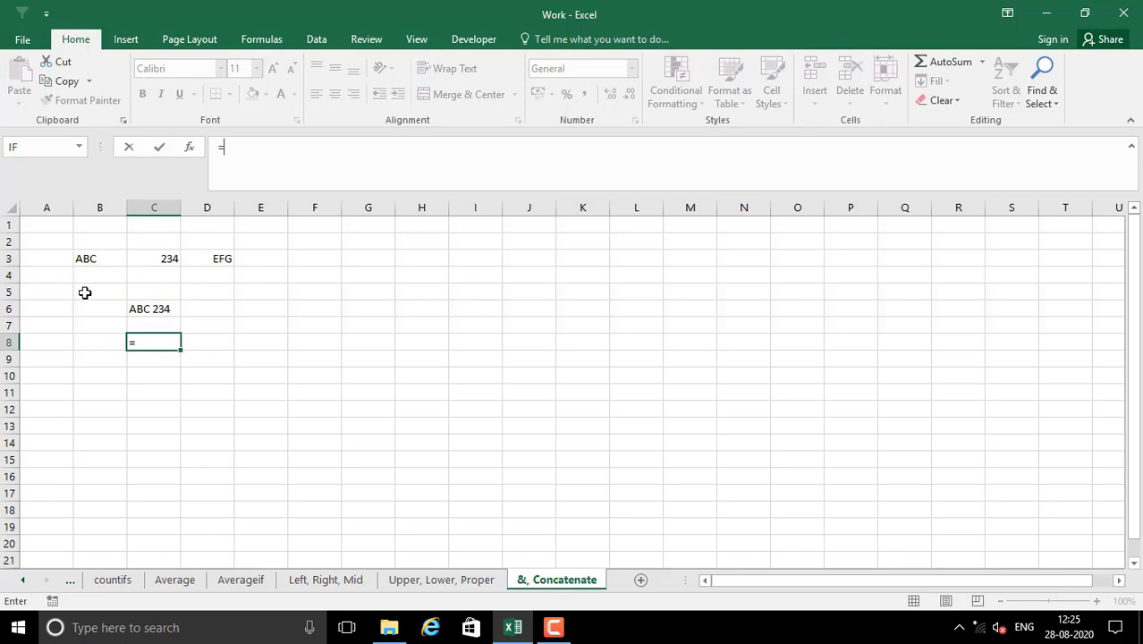
left_click(94, 257)
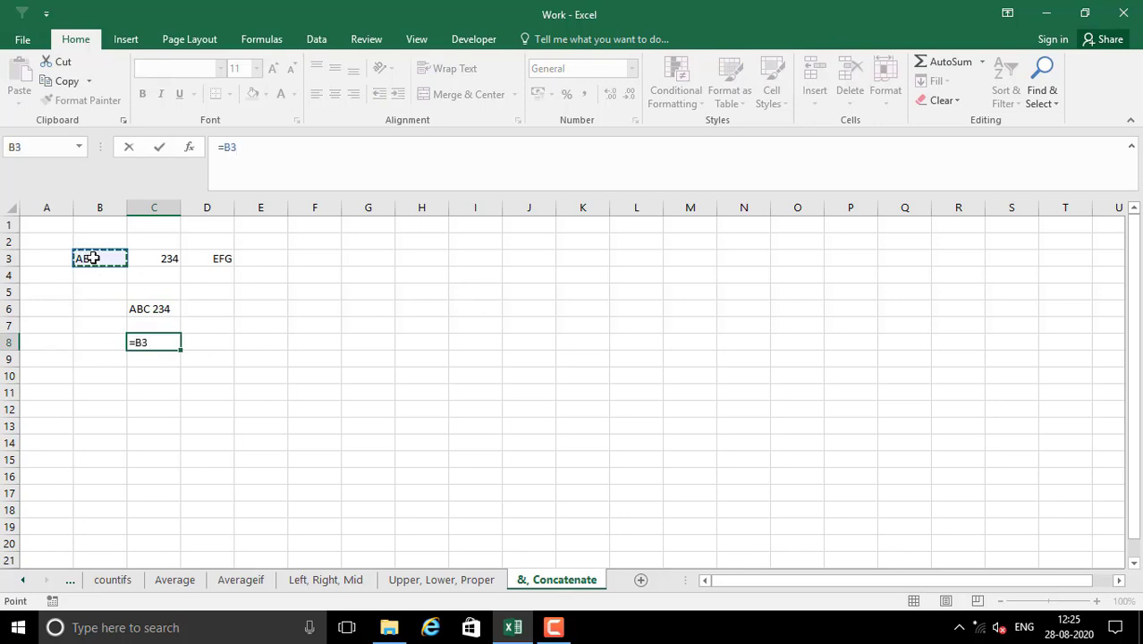
type("&")
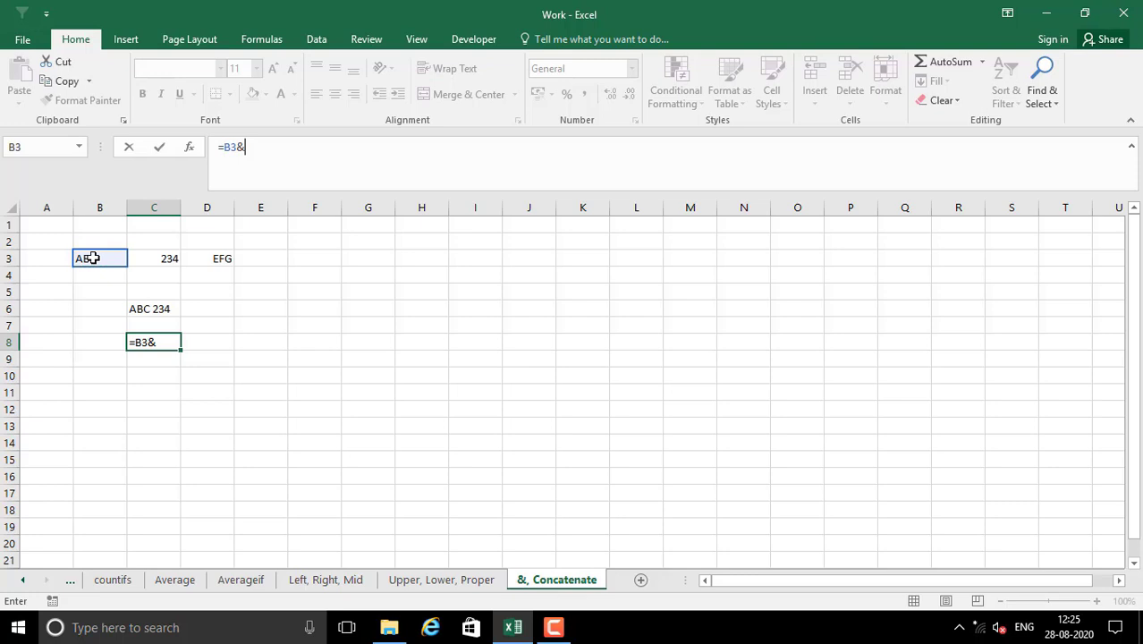
left_click(156, 256)
type("&")
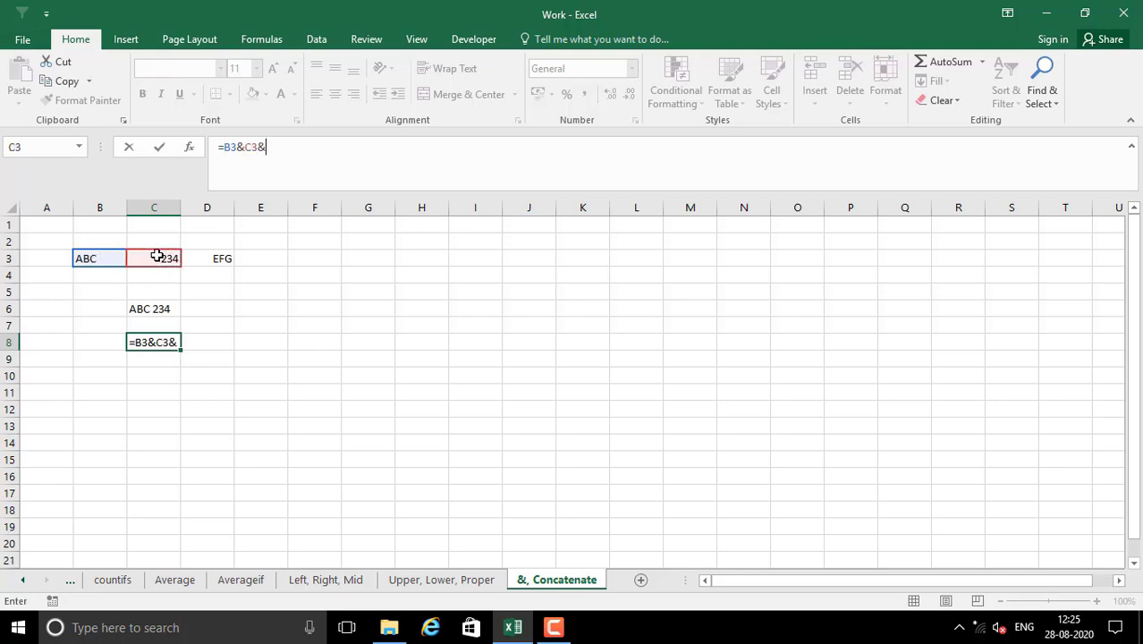
left_click(207, 262)
key("Return")
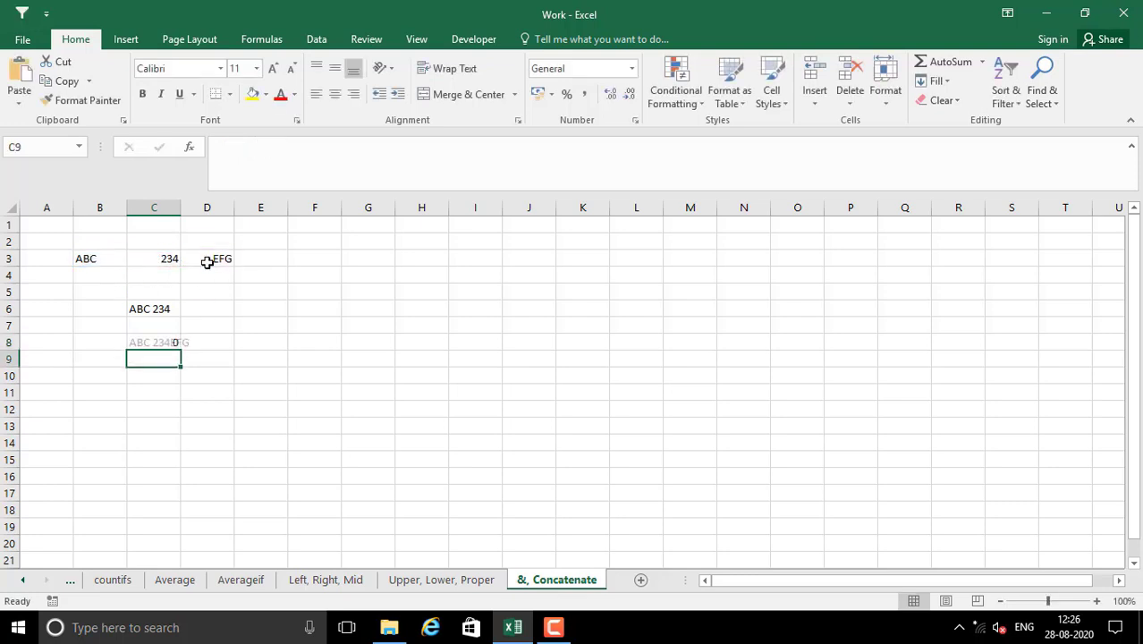
left_click(150, 347)
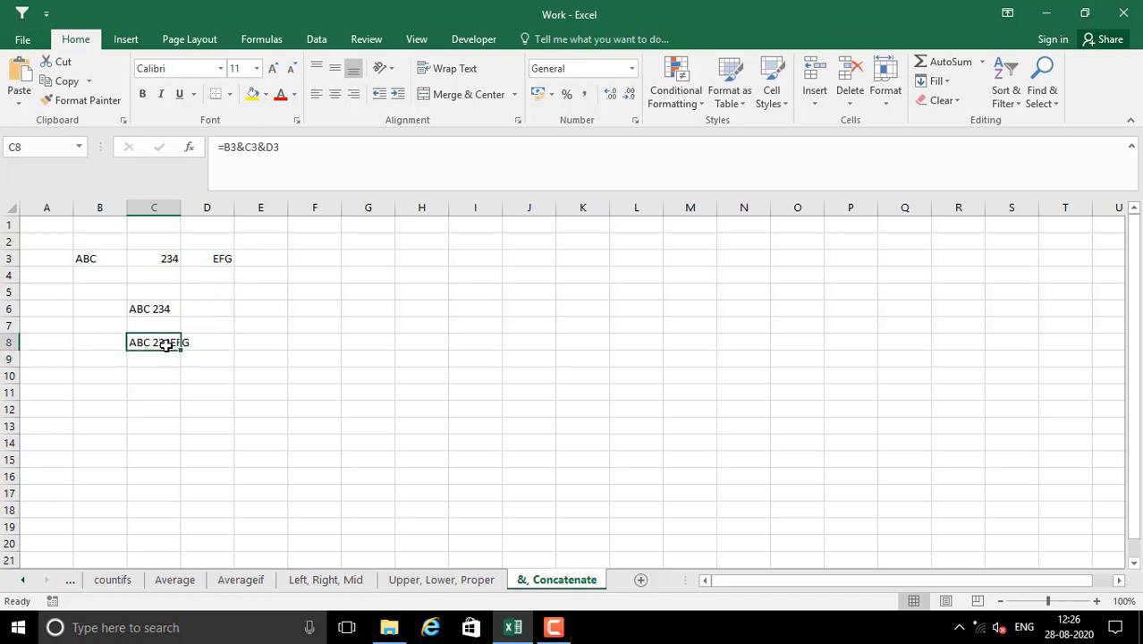
double_click(180, 209)
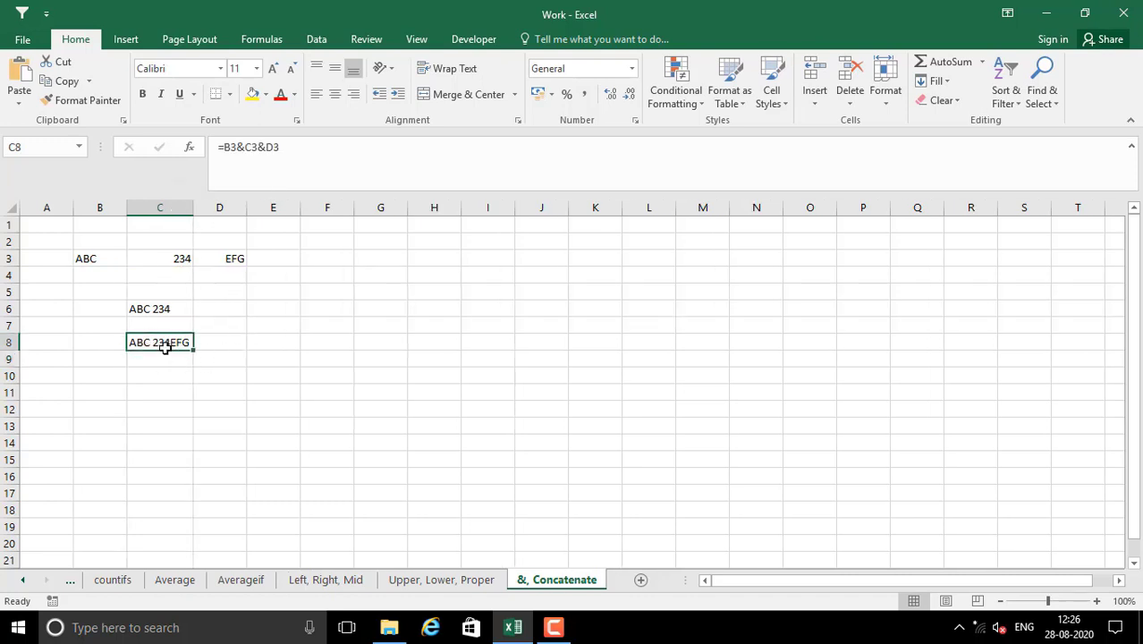
left_click_drag(95, 261, 243, 255)
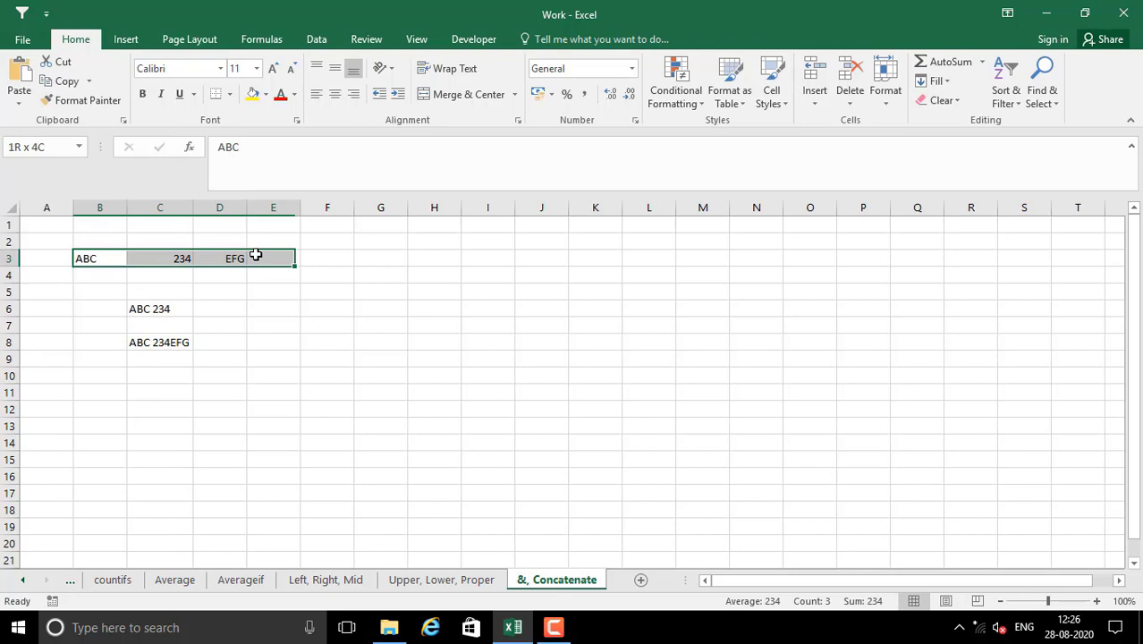
left_click(158, 394)
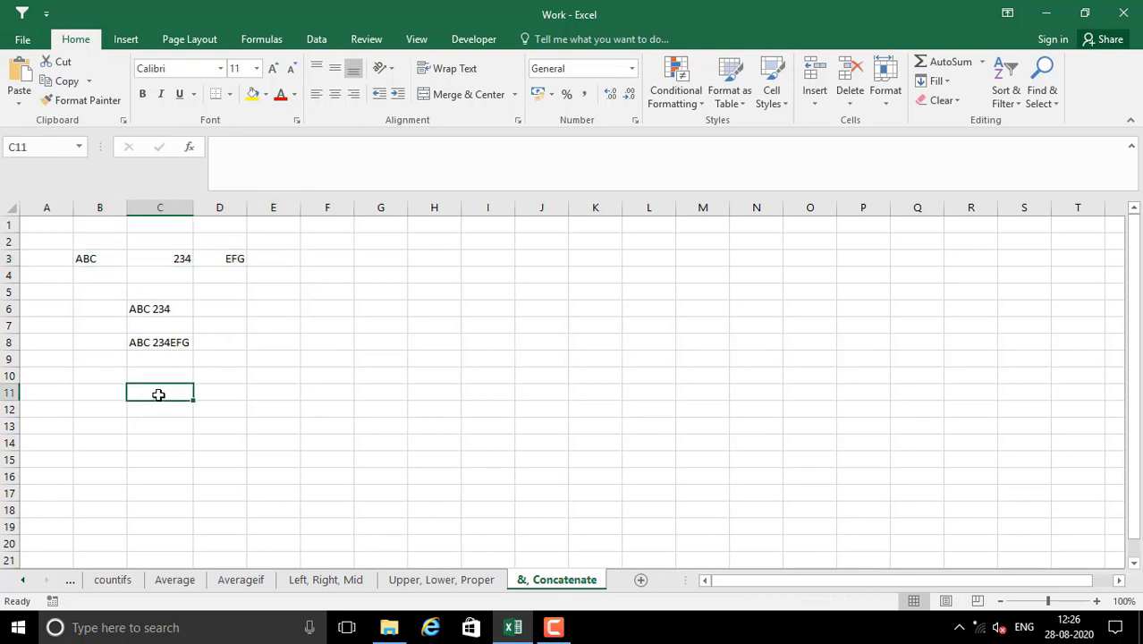
left_click(153, 347)
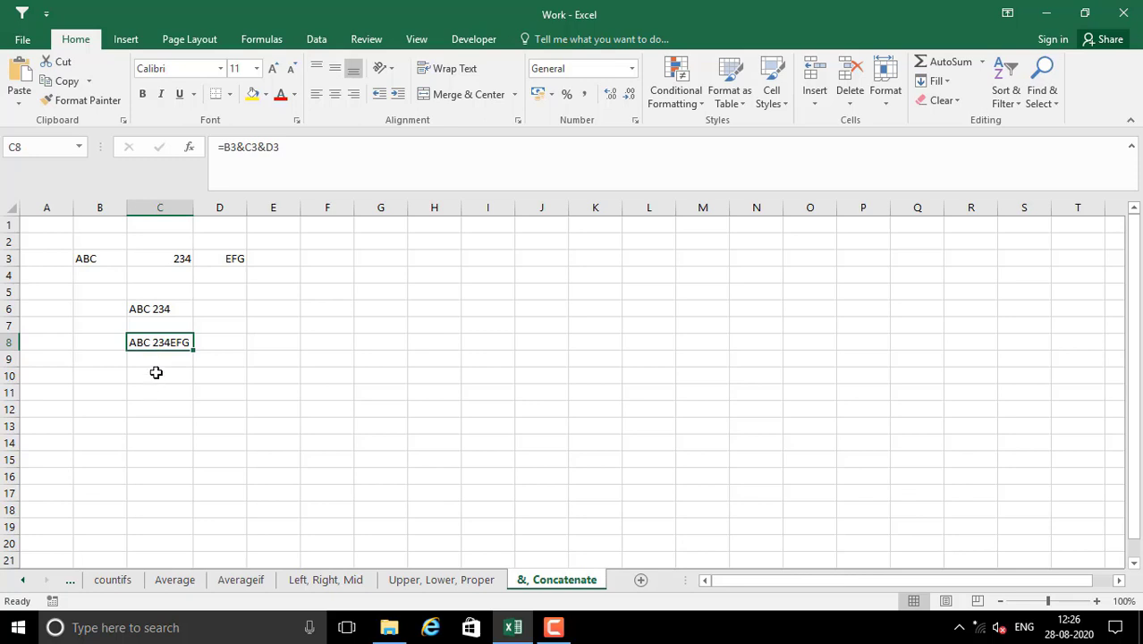
Step: Enter the formula =B3&" "&C3 in cell C10 to join the first two sample values with a space between them
left_click(155, 375)
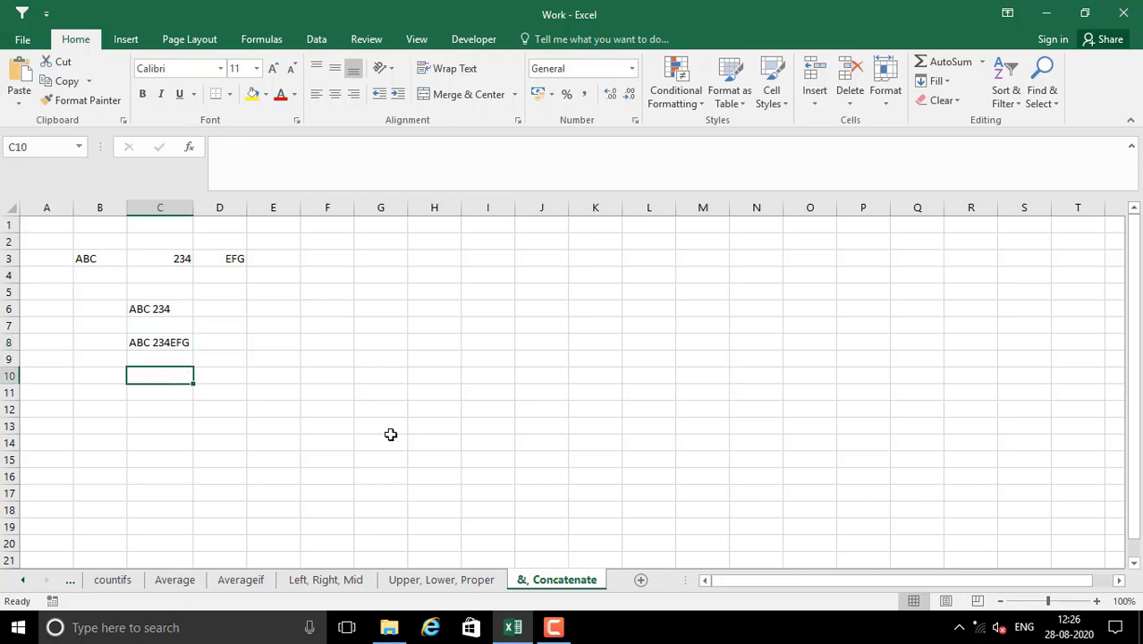
type("=")
left_click(95, 259)
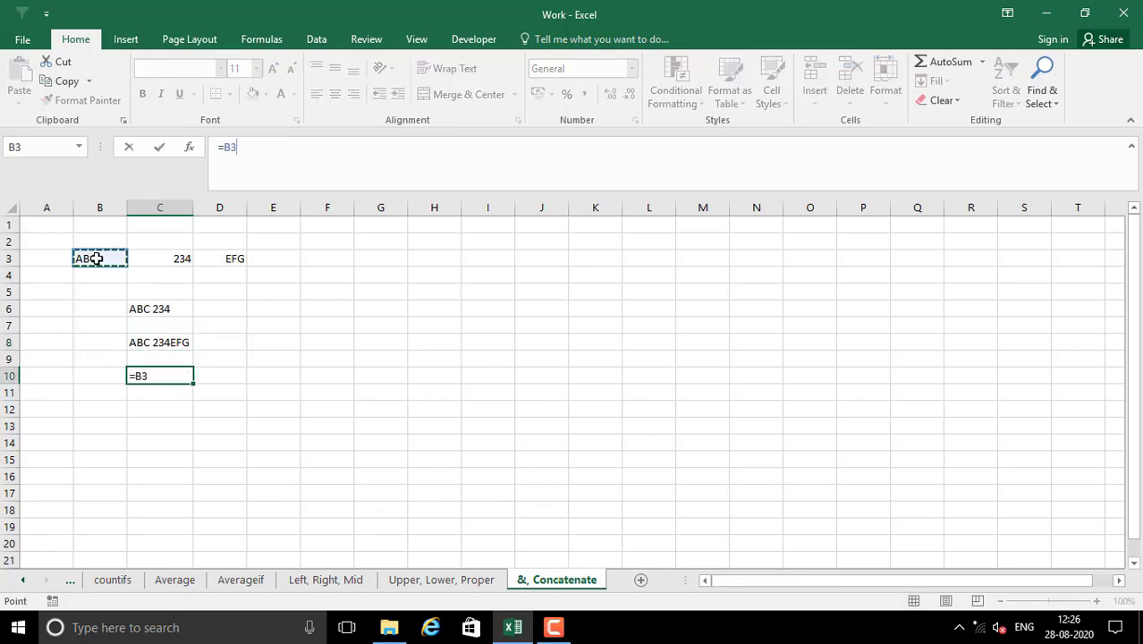
type("&")
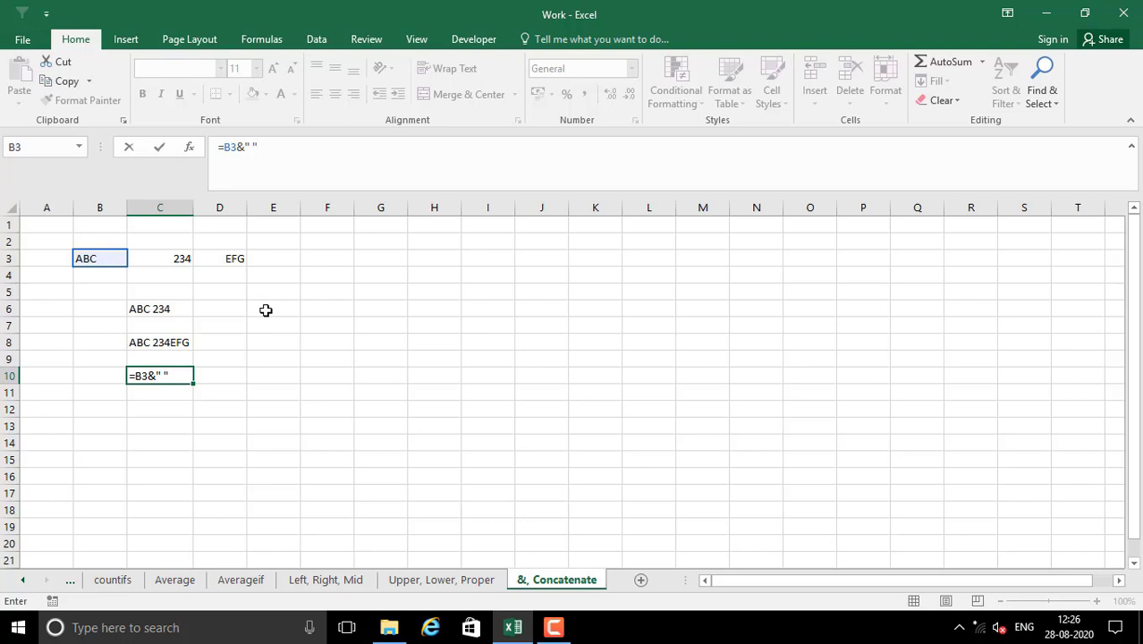
type("&")
left_click(176, 258)
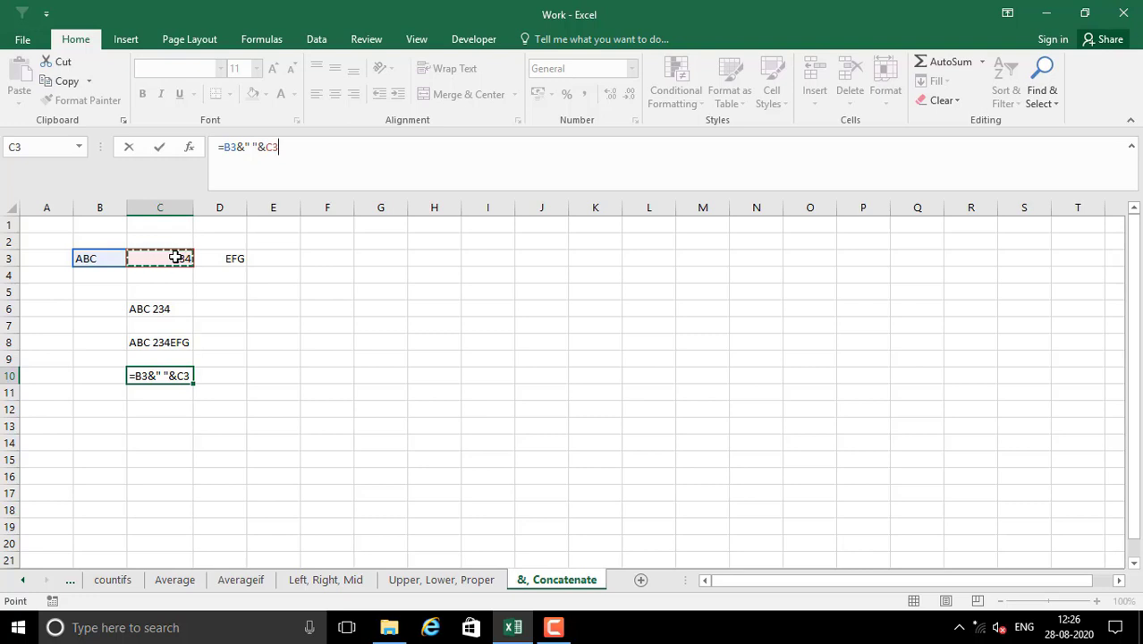
key("Return")
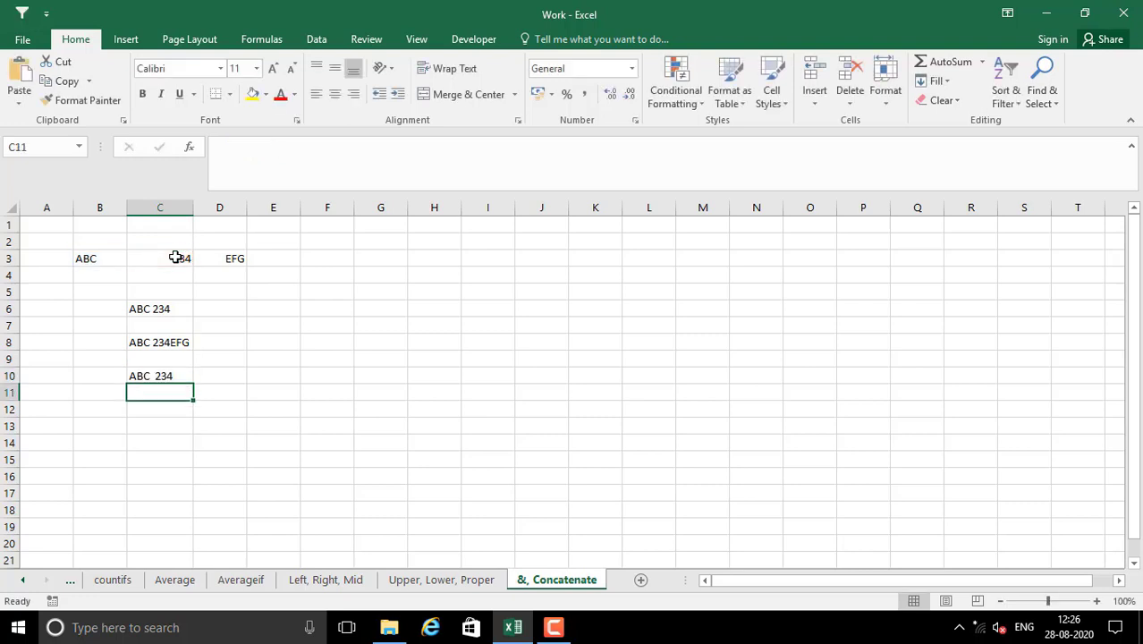
left_click(159, 374)
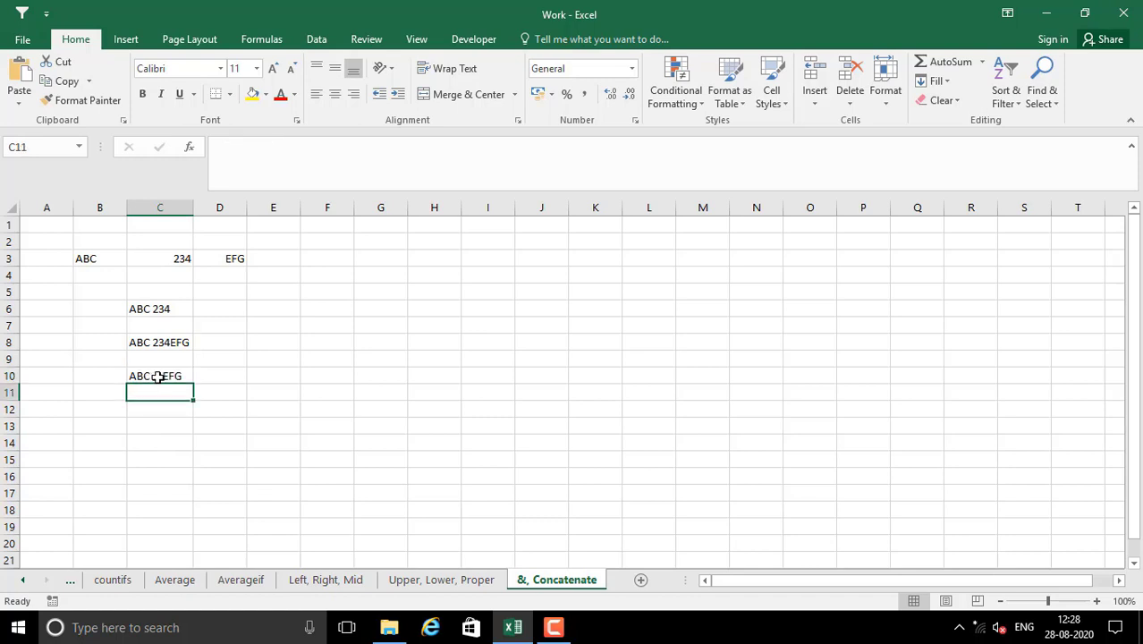
left_click(157, 377)
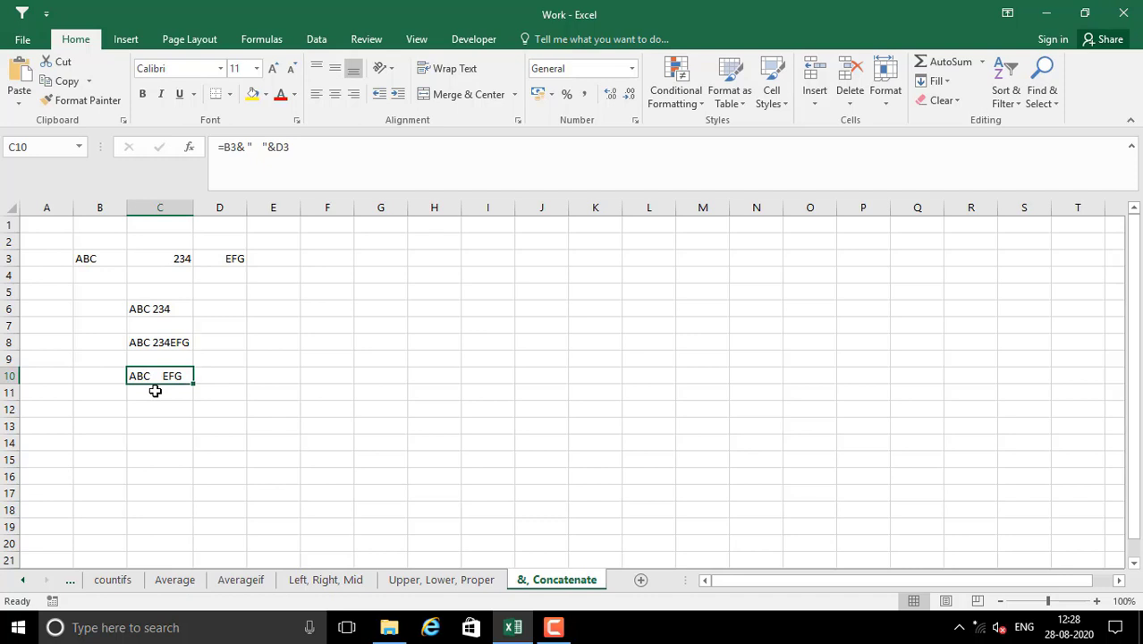
left_click(153, 427)
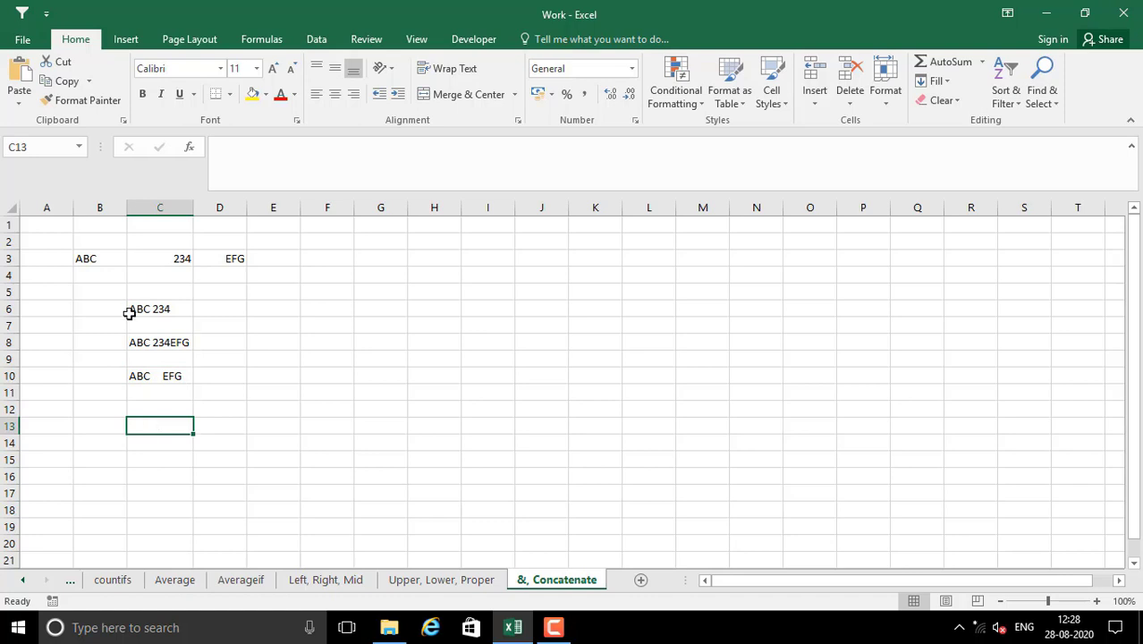
left_click_drag(128, 309, 186, 361)
left_click(264, 313)
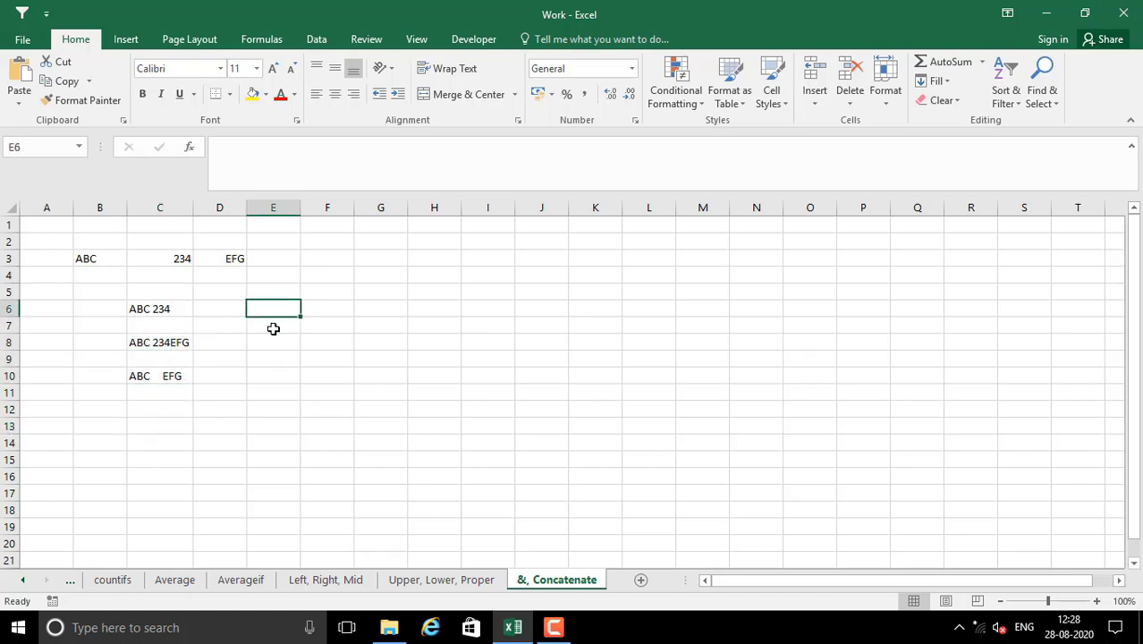
type("=CON")
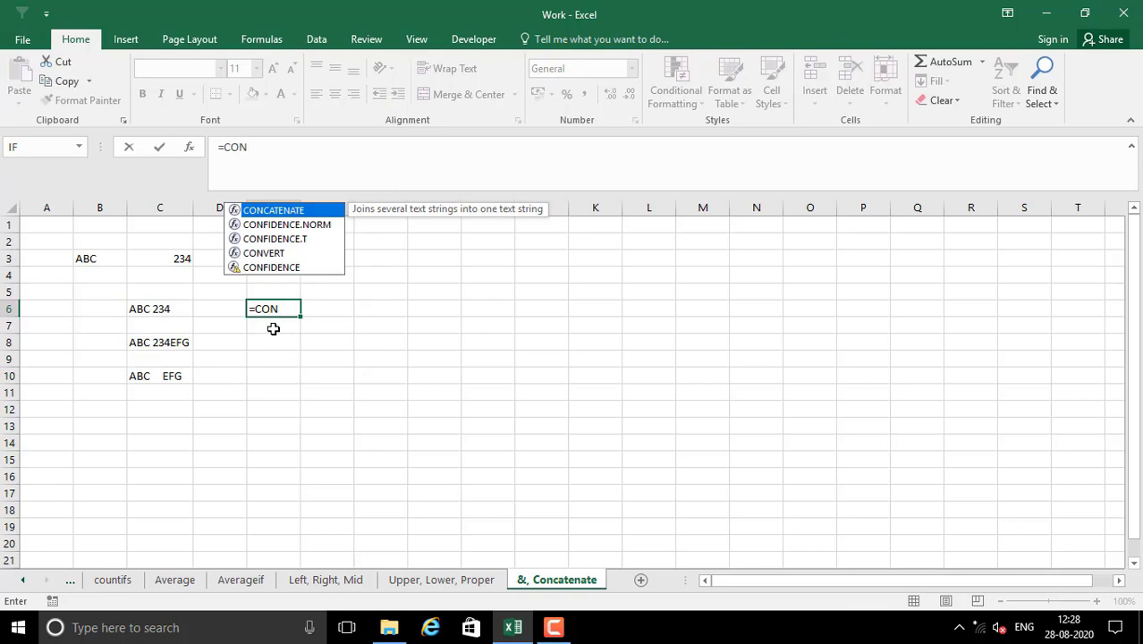
type("CATENATE")
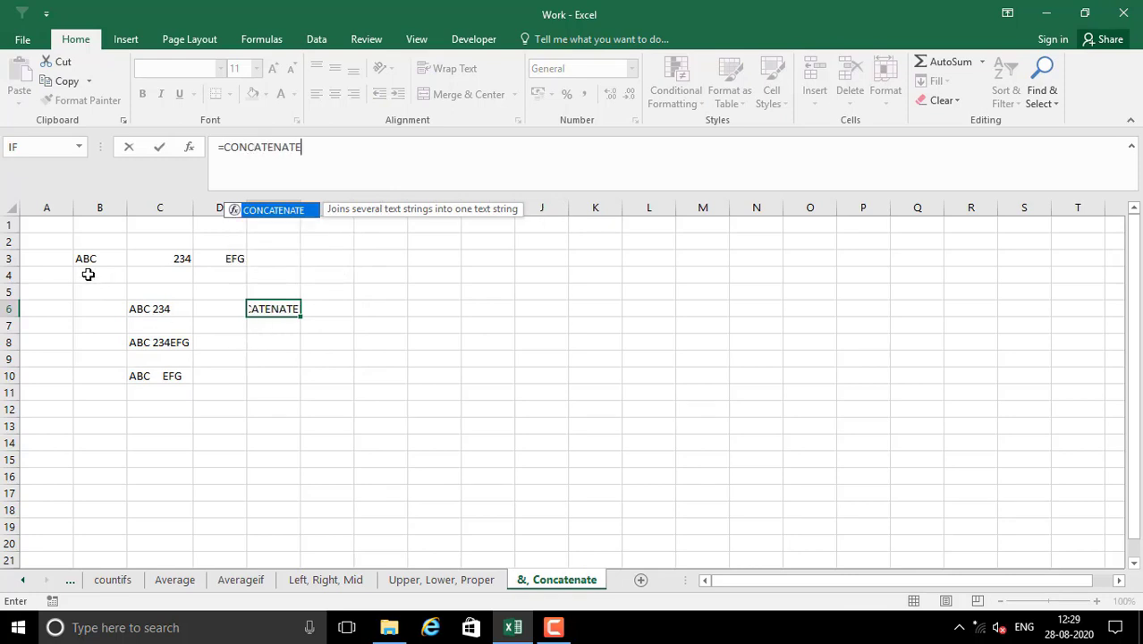
left_click(87, 259)
left_click(273, 308)
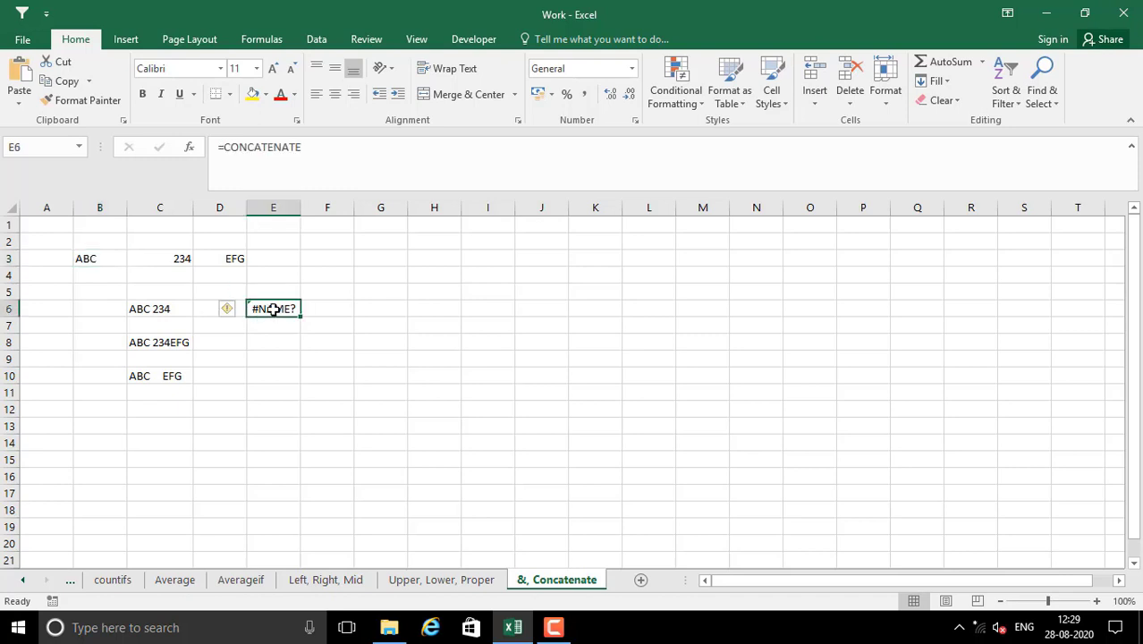
key("Delete")
Step: Enter the formula =CONCATENATE(B3,C3,D3) in cell E6 and autofit column E to the joined text
type("=CON")
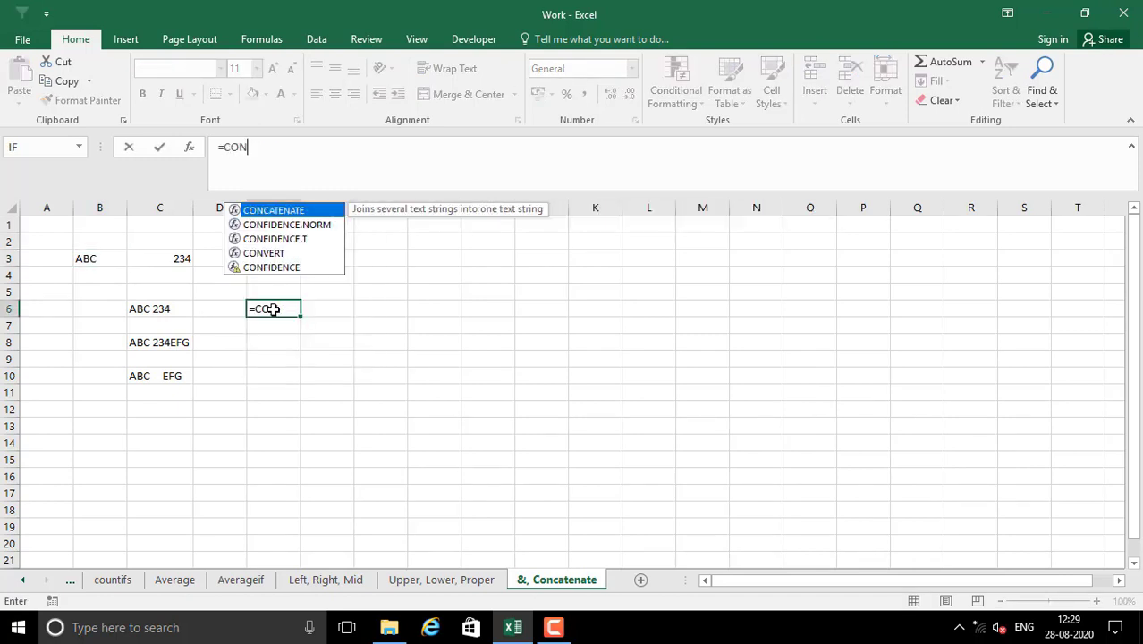
type("CATENATE")
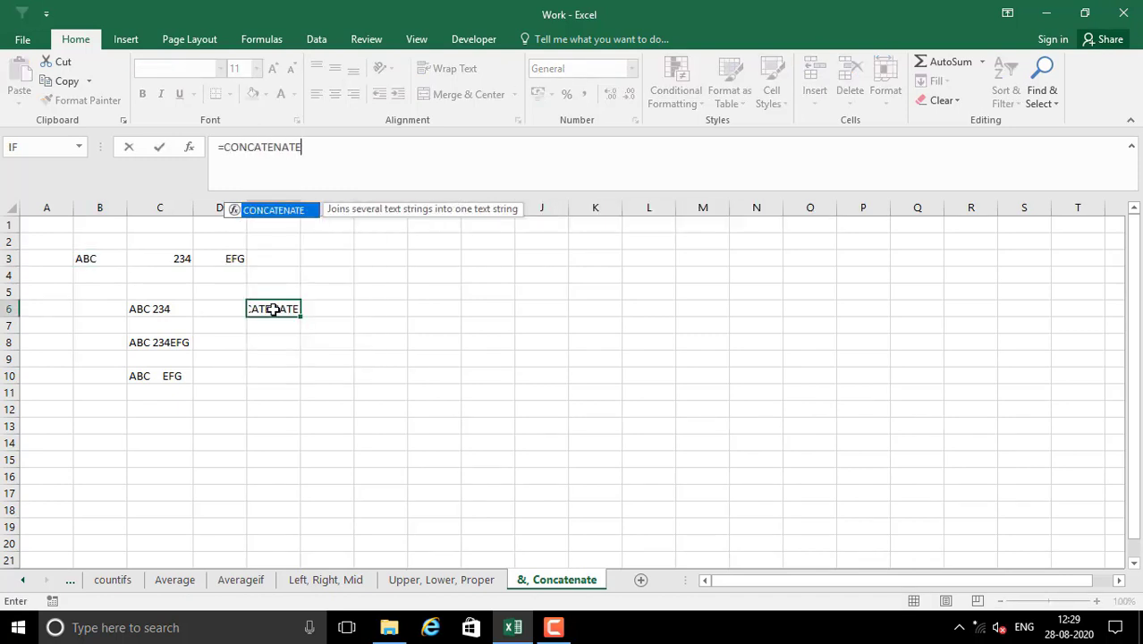
type("(")
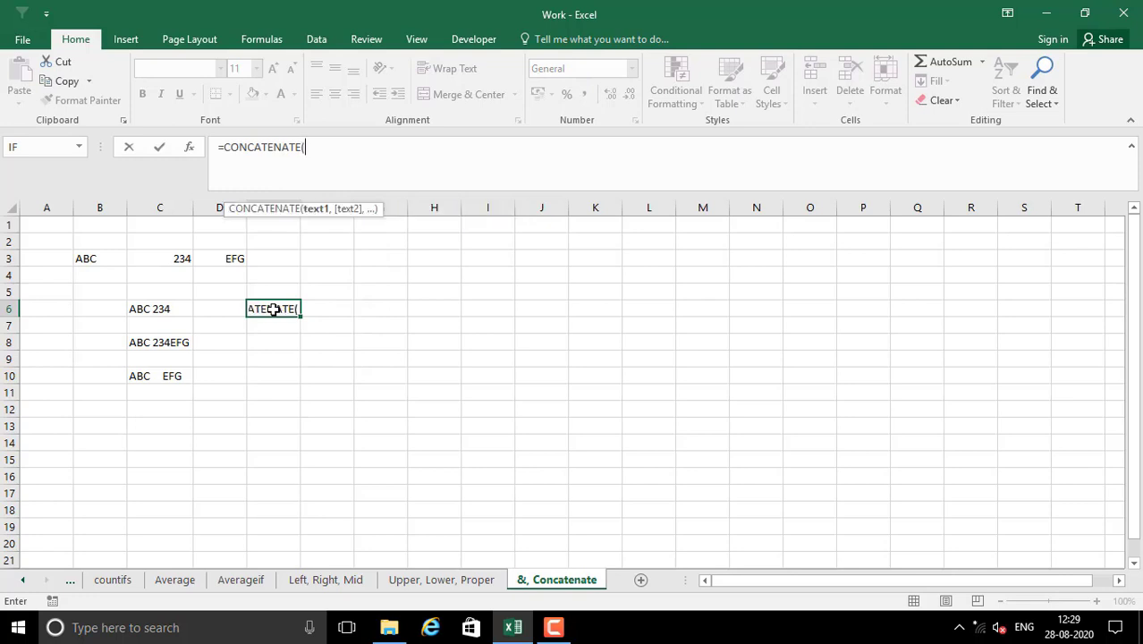
left_click(96, 260)
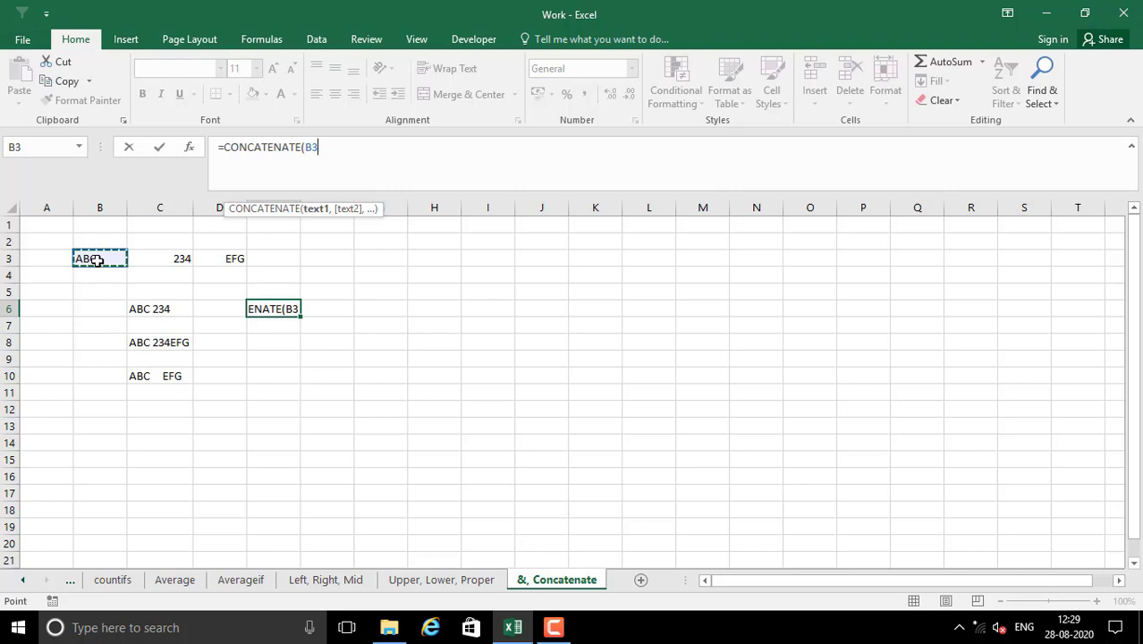
type(",")
left_click(176, 260)
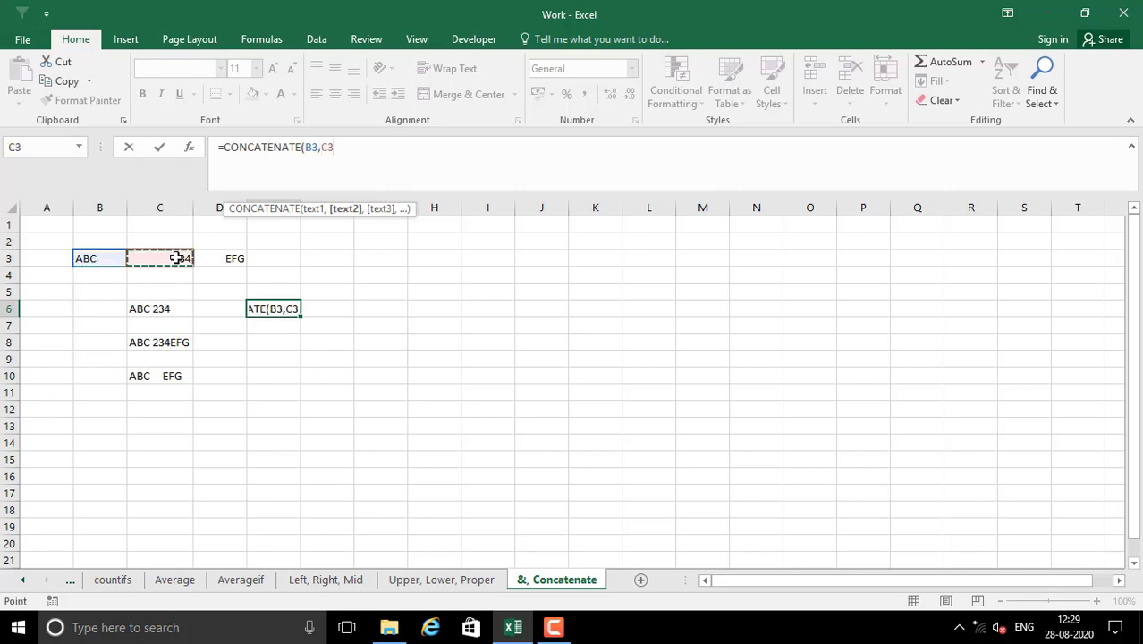
type(",")
left_click(232, 254)
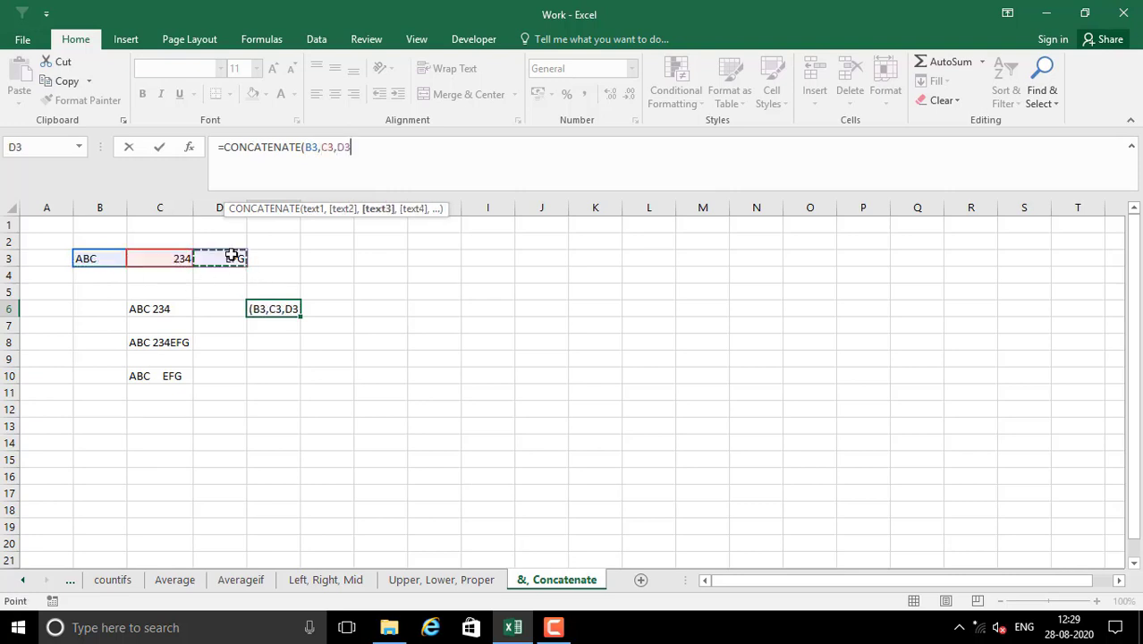
key("Return")
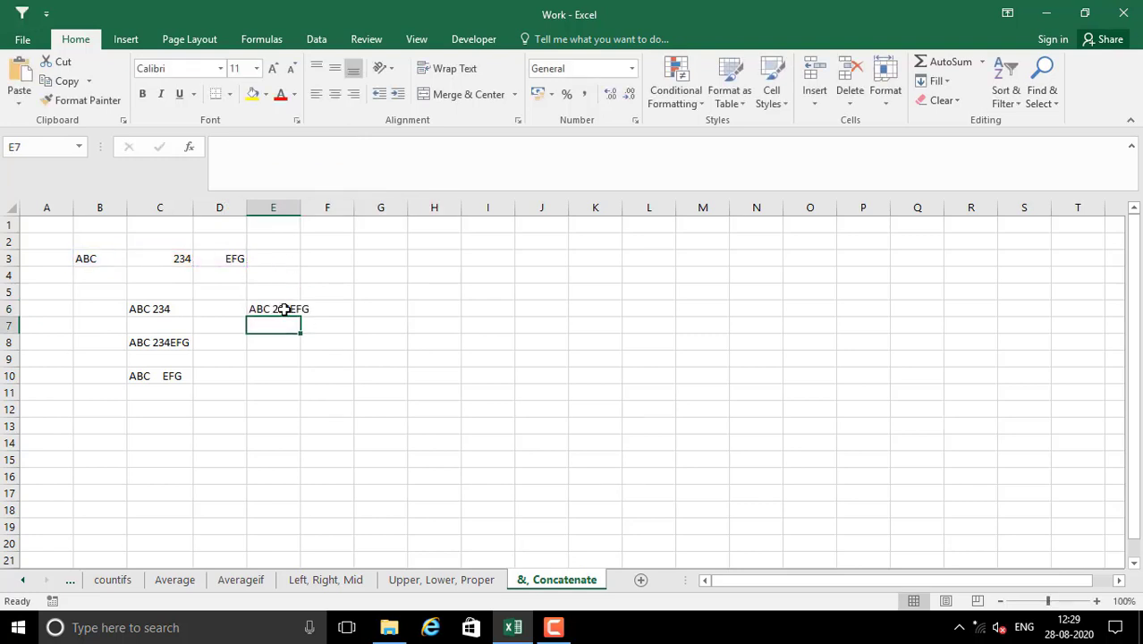
left_click(278, 310)
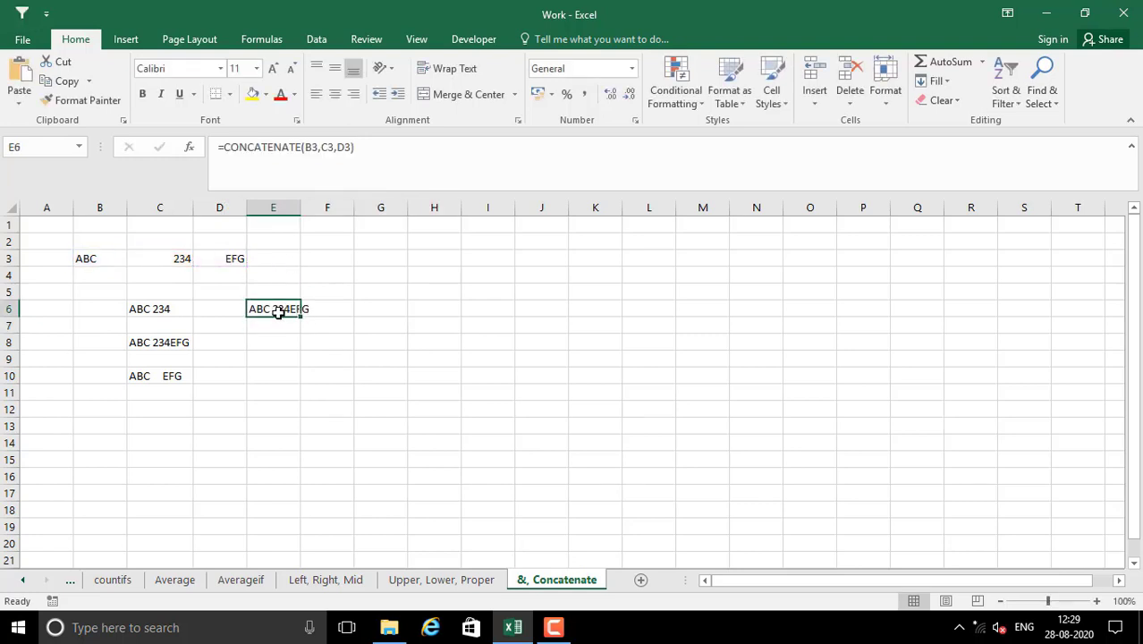
double_click(300, 207)
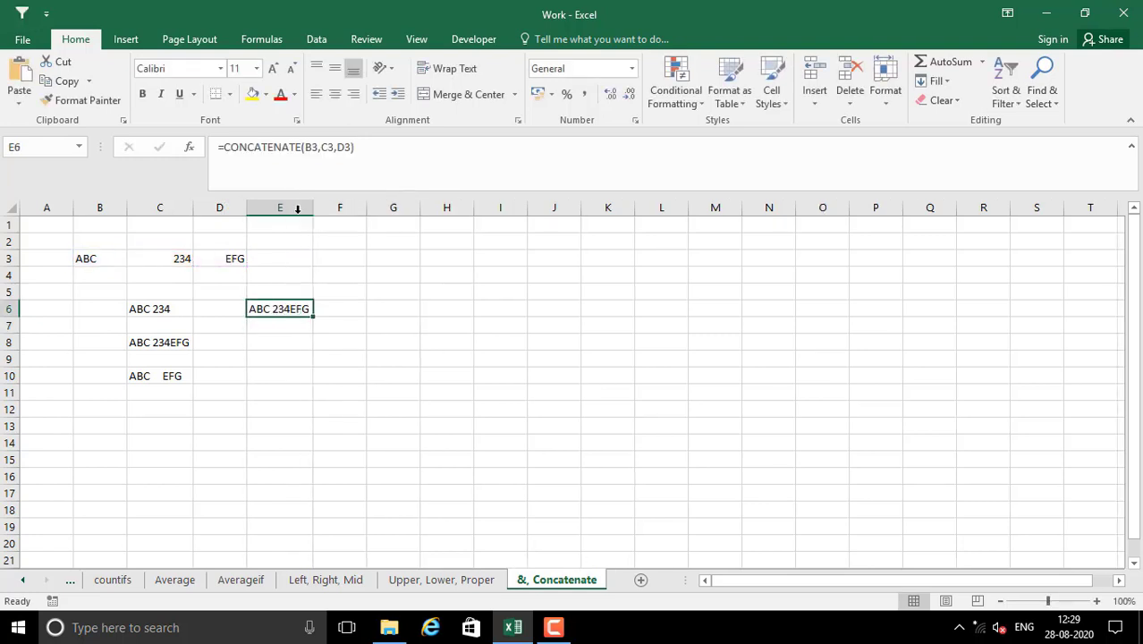
Step: Change the formula in cell E6 to =CONCATENATE(B3," ",C3," ",D3) to separate the values with spaces, and autofit column E
left_click(174, 342)
left_click(287, 303)
double_click(274, 308)
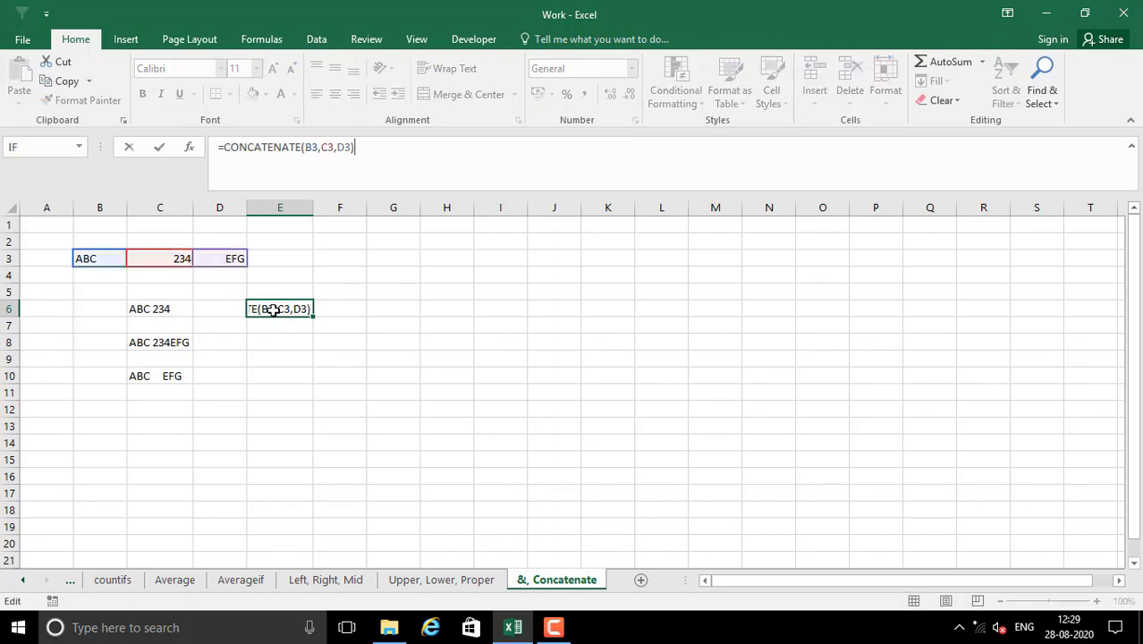
key("Left")
key("Left")
key("Left")
key("Left")
key("Left")
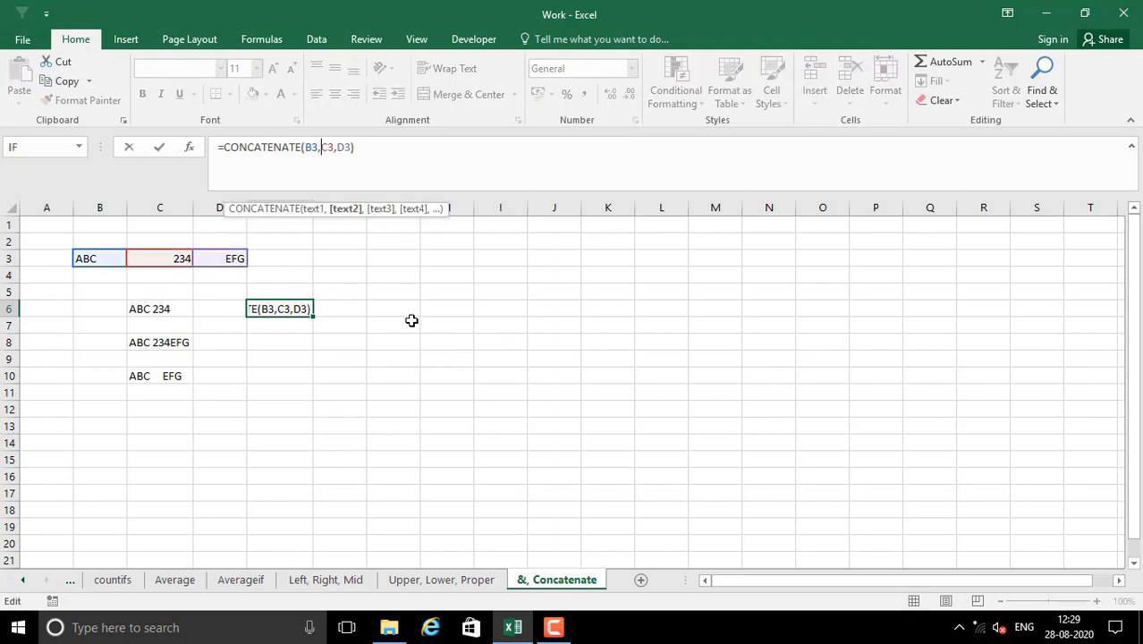
type("\" ")
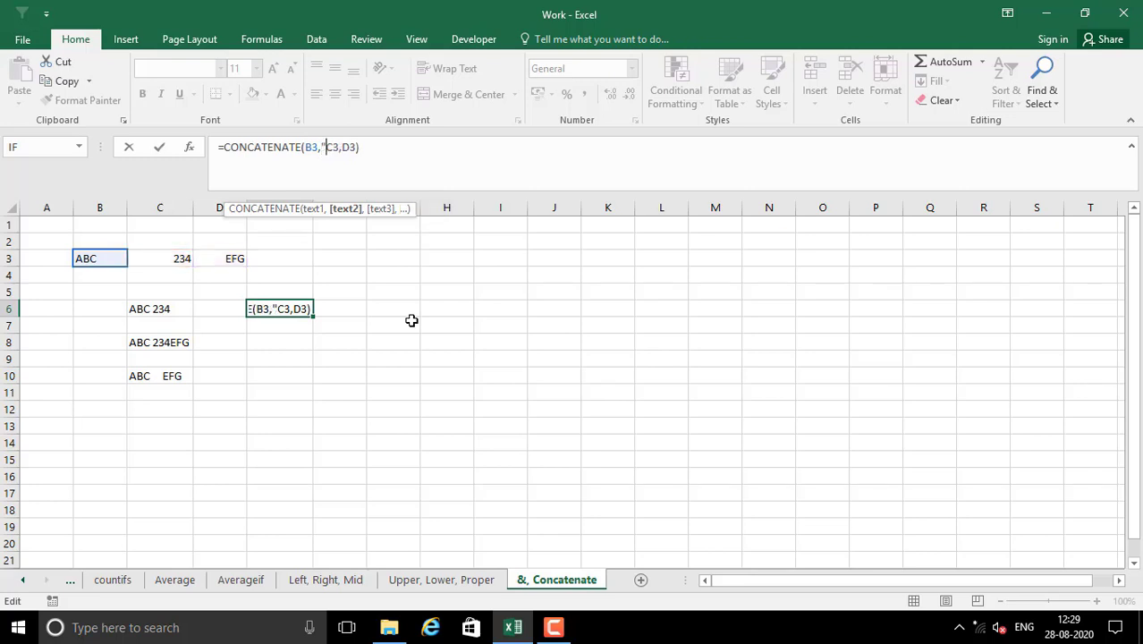
type("\"")
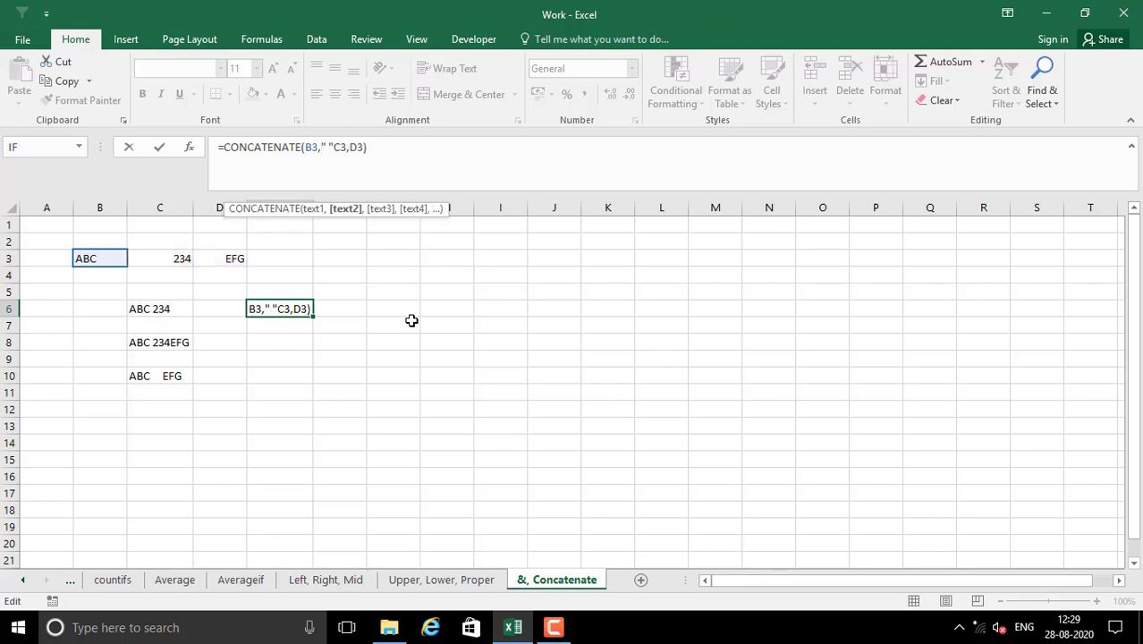
type(",")
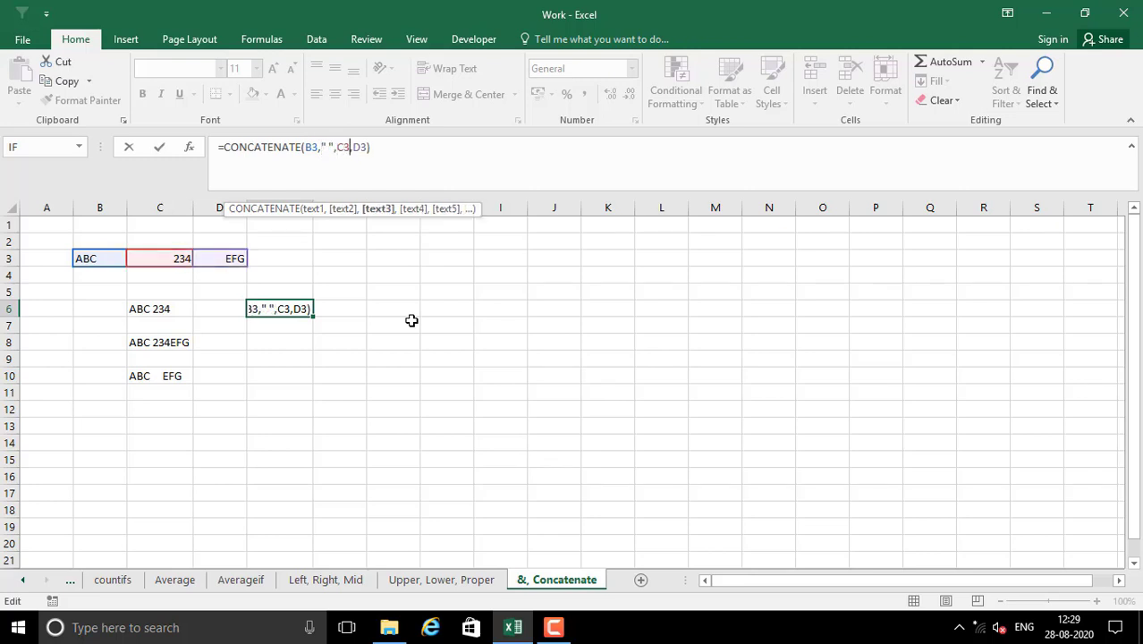
key("Right")
type("\" \"")
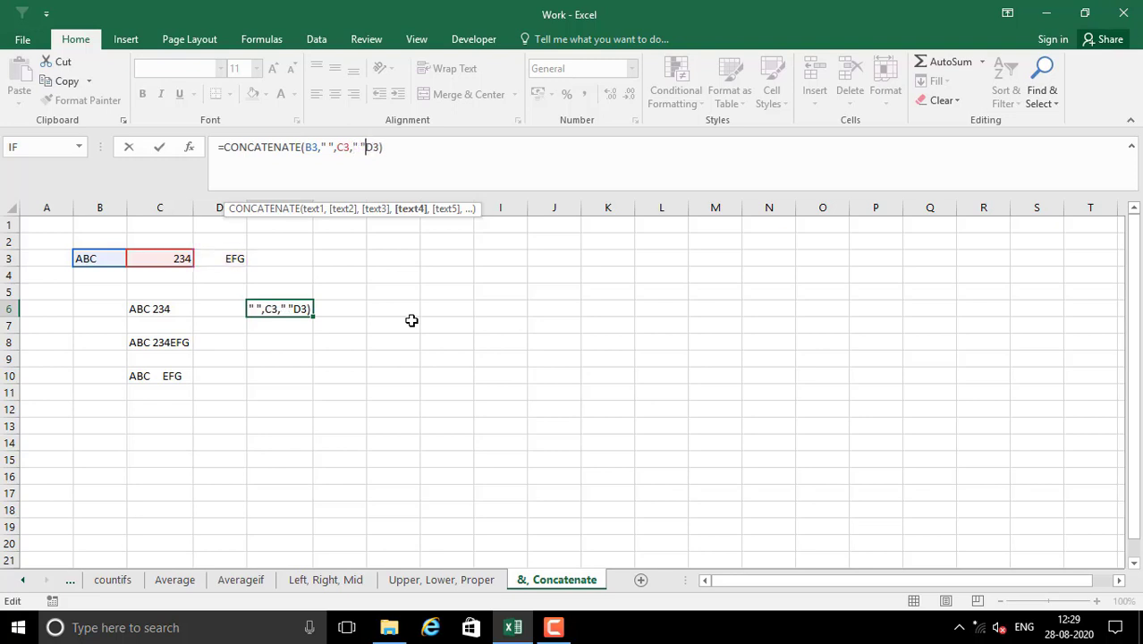
type(",")
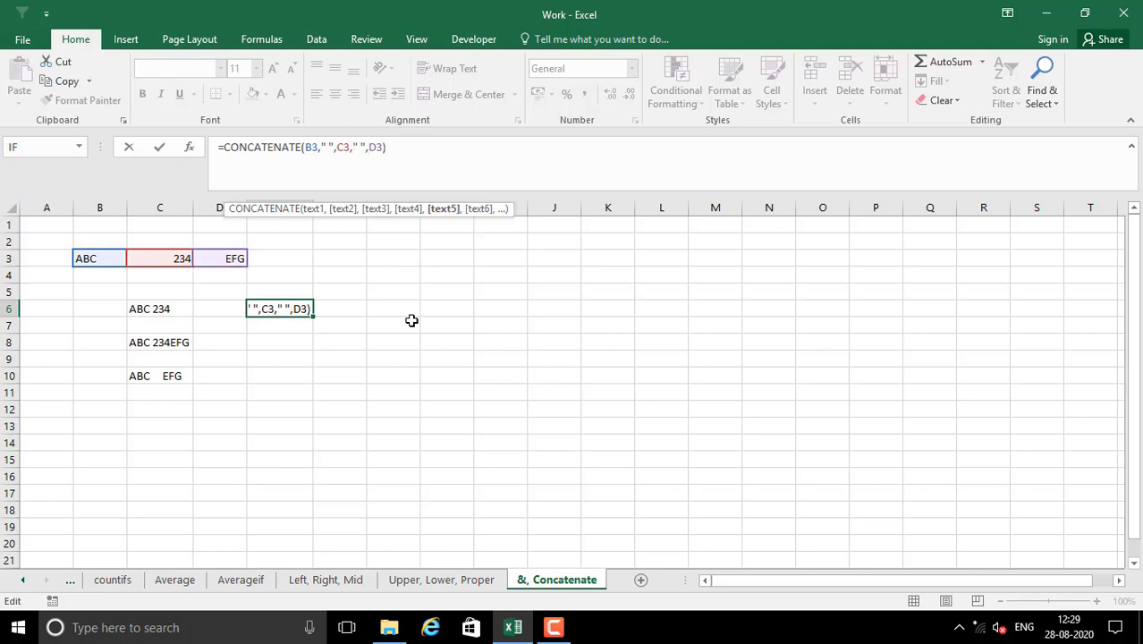
key("Up")
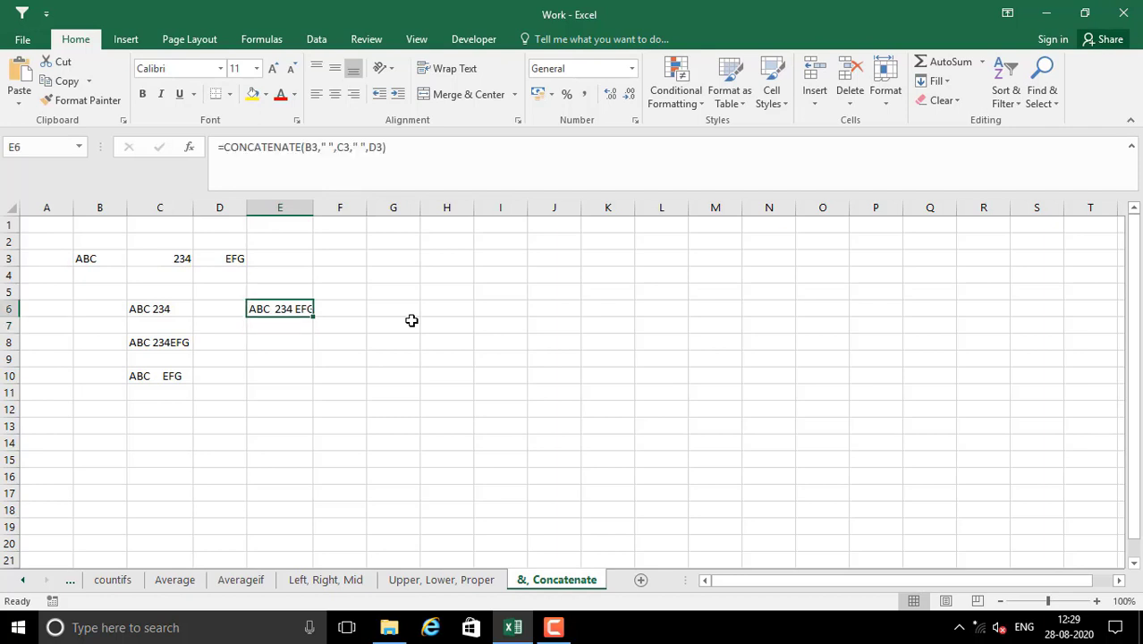
double_click(313, 208)
left_click(280, 379)
left_click(282, 308)
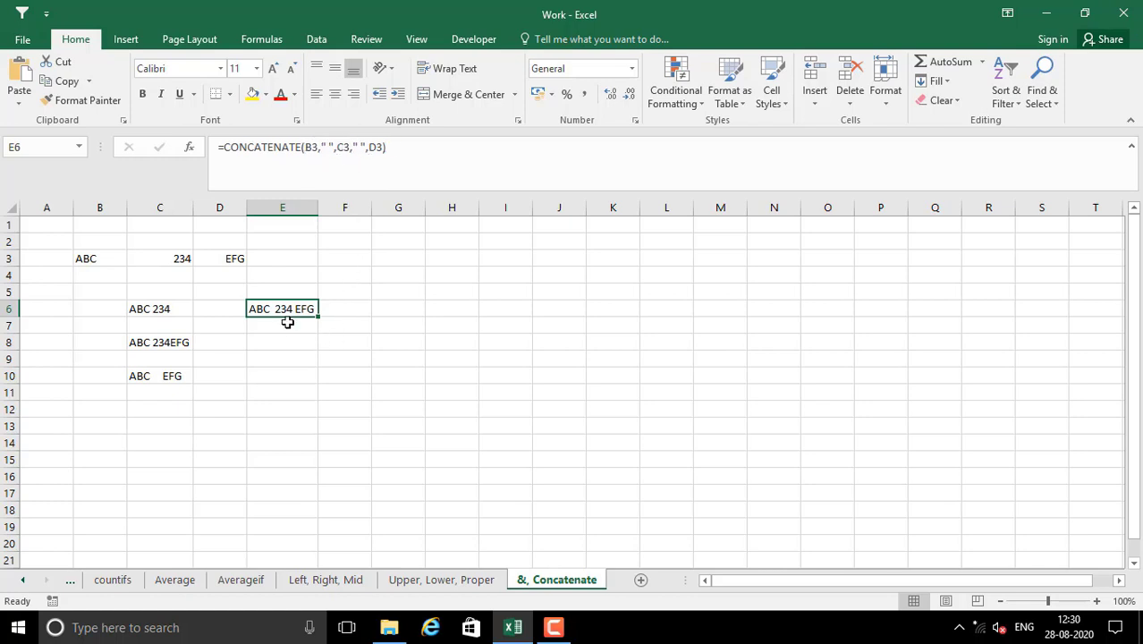
left_click(321, 579)
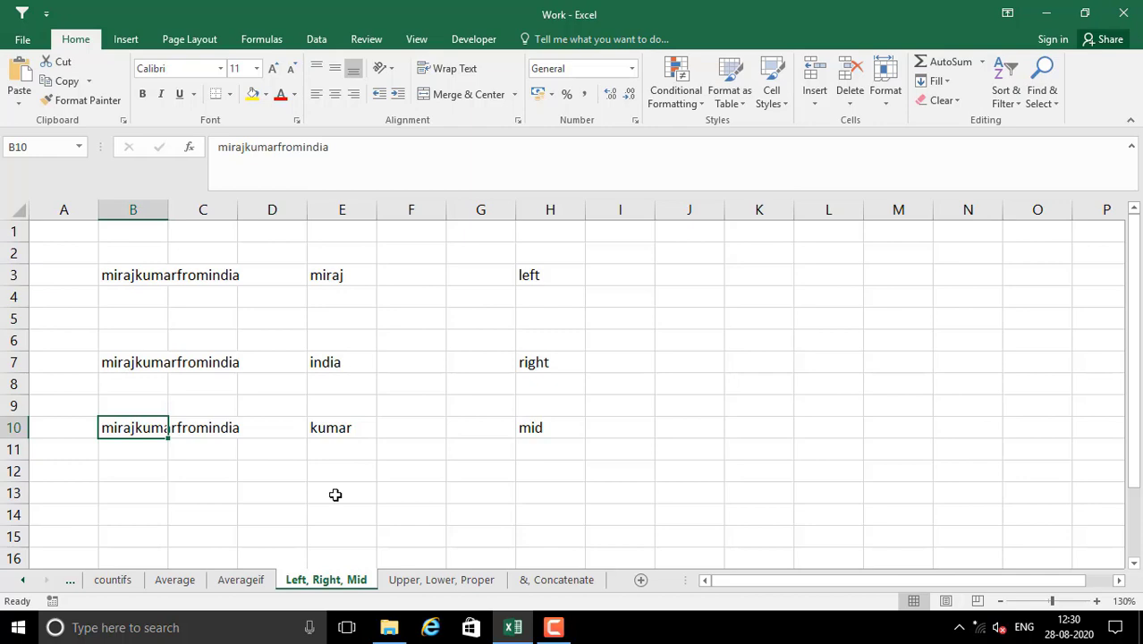
left_click(442, 580)
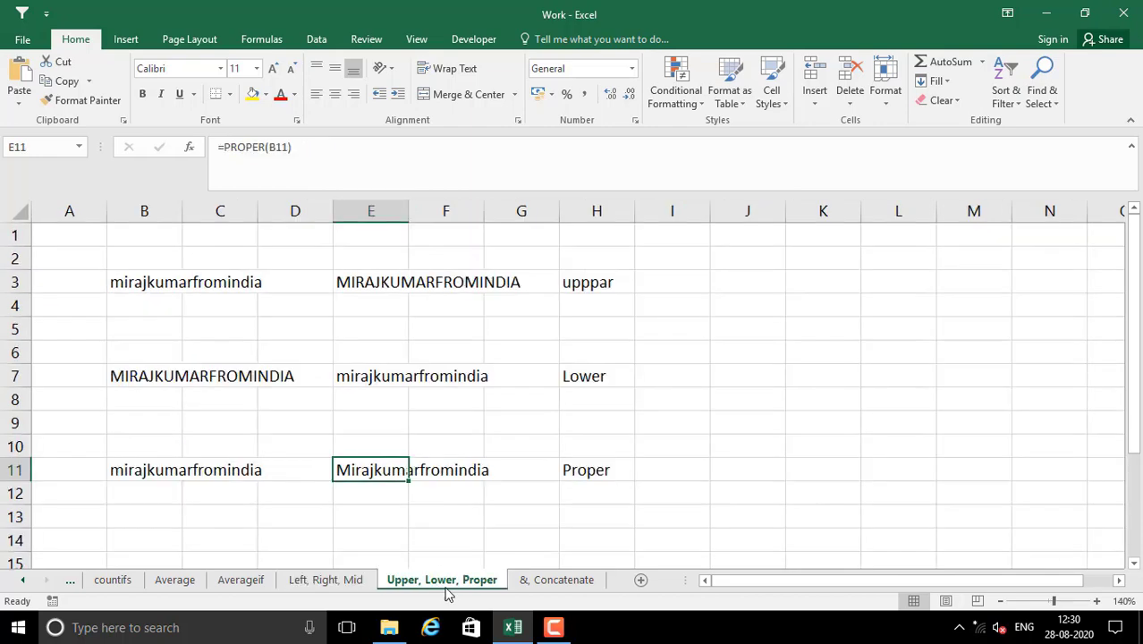
left_click(546, 582)
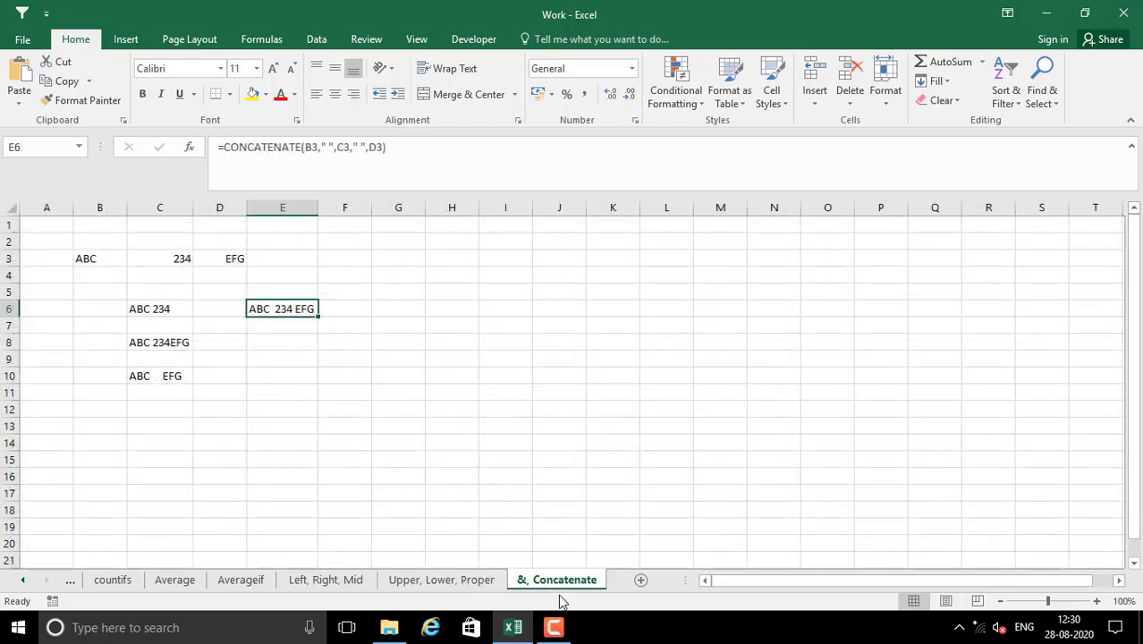
left_click(286, 365)
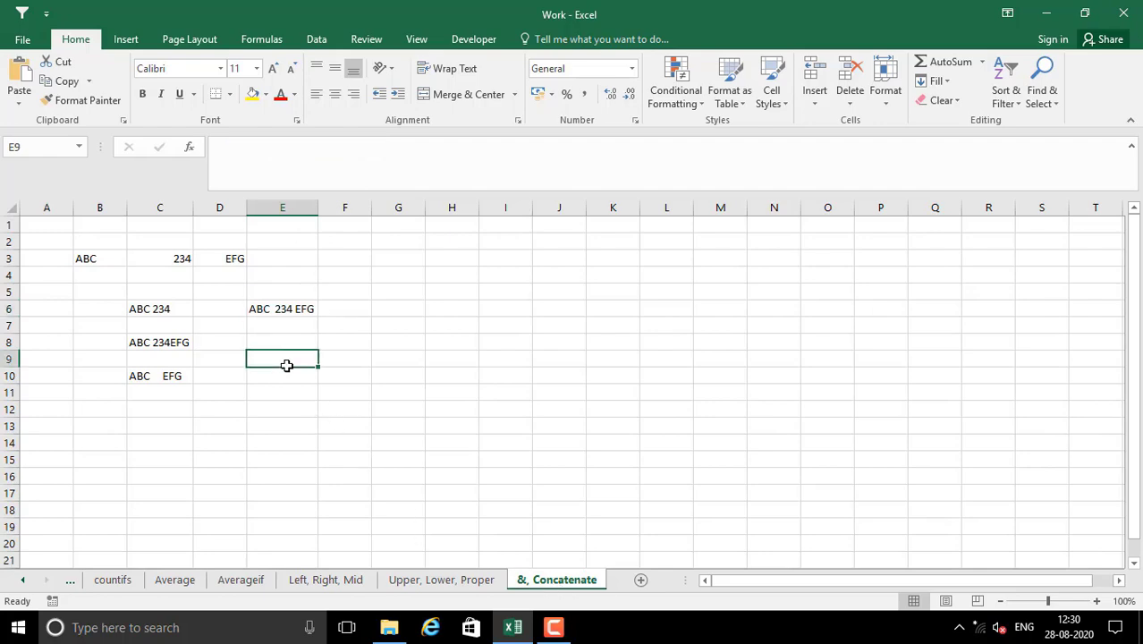